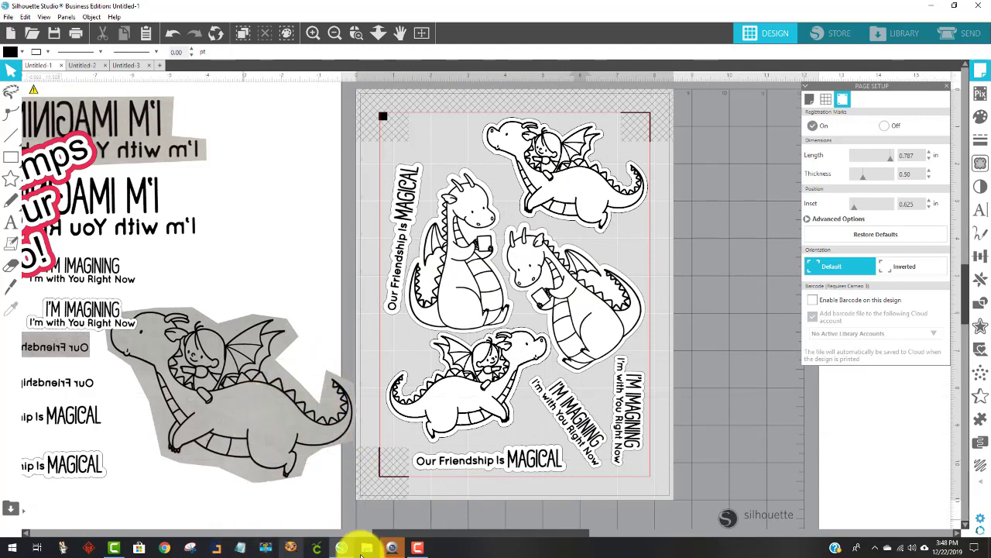
- Spread apart the flying dragon photo, the sitting dragon photo and the two sentiment text groups in the workspace beside the page
left_click_drag(396, 535, 232, 532)
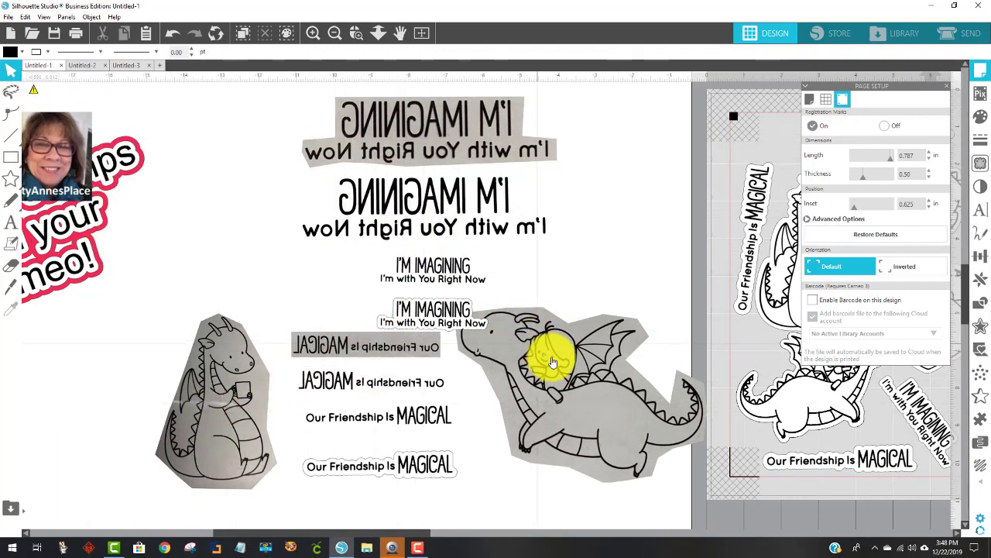
left_click_drag(548, 336, 647, 383)
left_click_drag(412, 158, 420, 154)
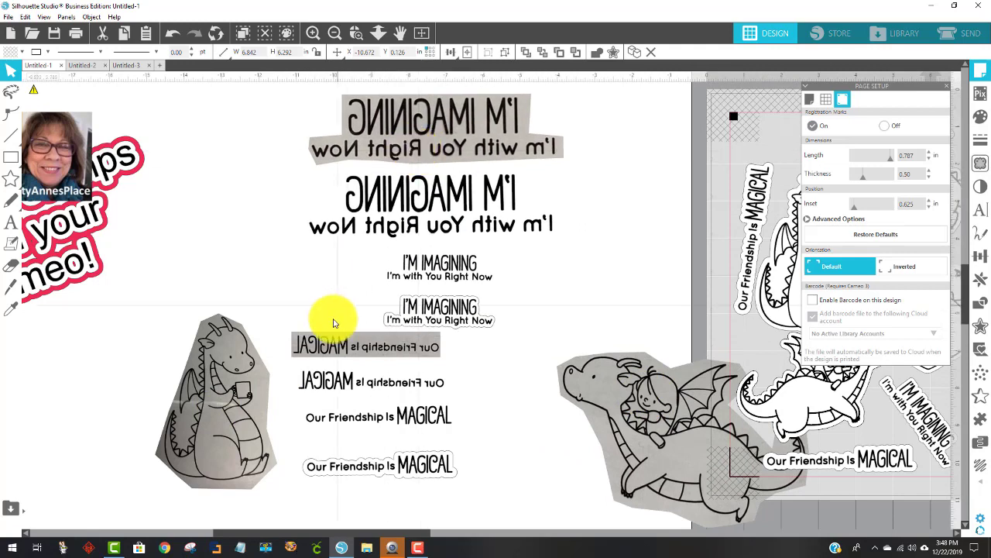
left_click_drag(329, 341, 304, 411)
left_click_drag(184, 387, 178, 437)
left_click_drag(395, 239, 369, 266)
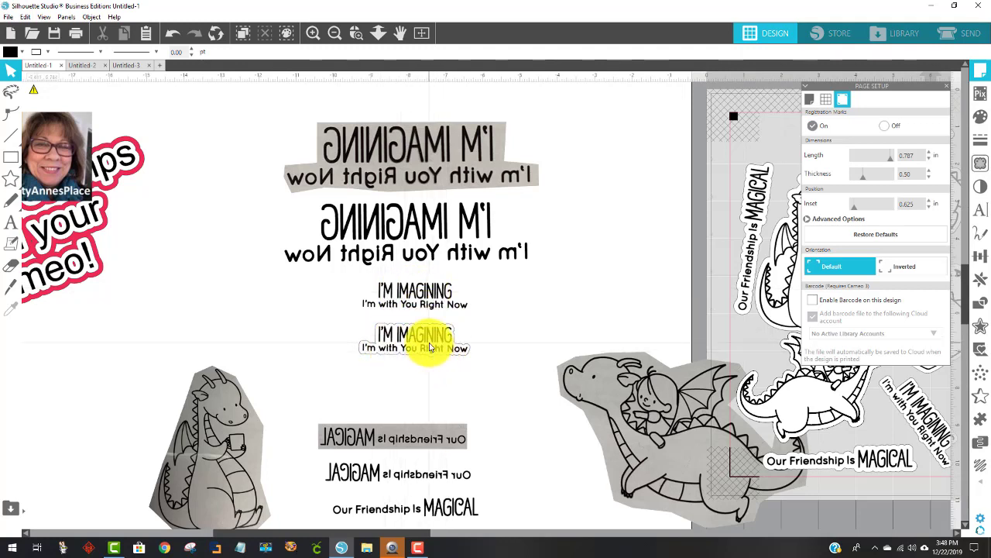
scroll(445, 345, "down", 5)
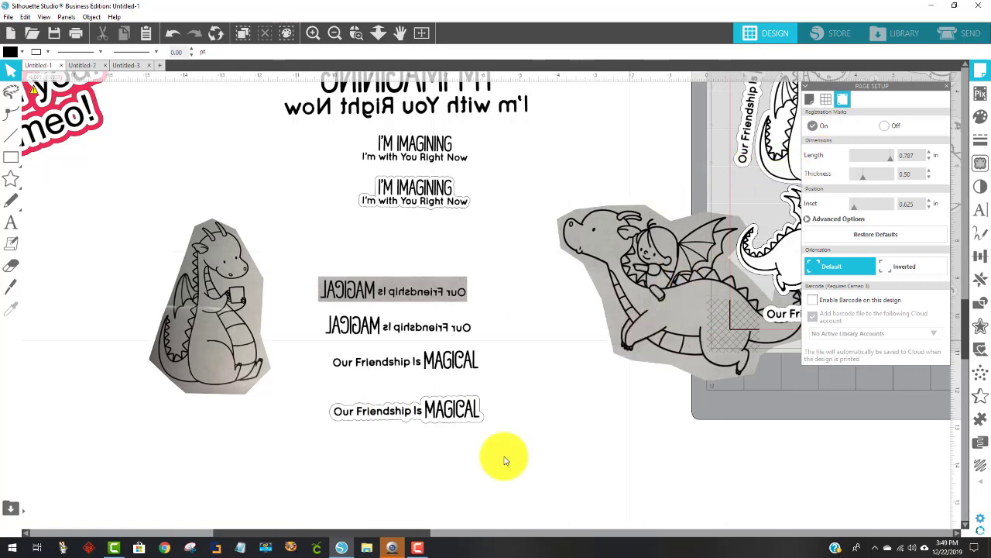
- Move the sitting dragon photo just beside the mat and the flying dragon photo over the page's upper right area, near their finished stickers
left_click_drag(212, 379, 555, 348)
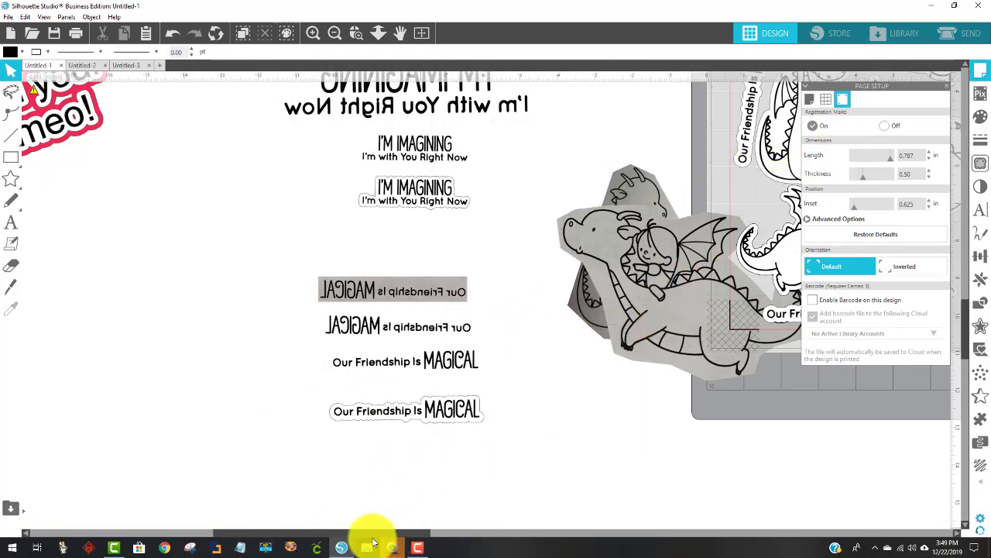
left_click_drag(326, 537, 490, 531)
left_click_drag(358, 340, 503, 453)
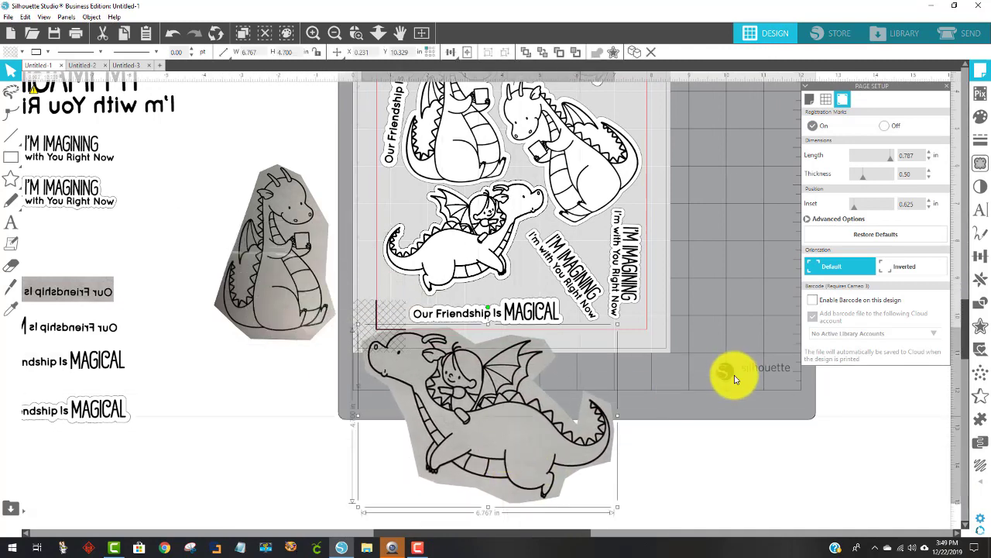
scroll(730, 369, "up", 3)
left_click_drag(523, 499, 677, 204)
scroll(666, 200, "up", 3)
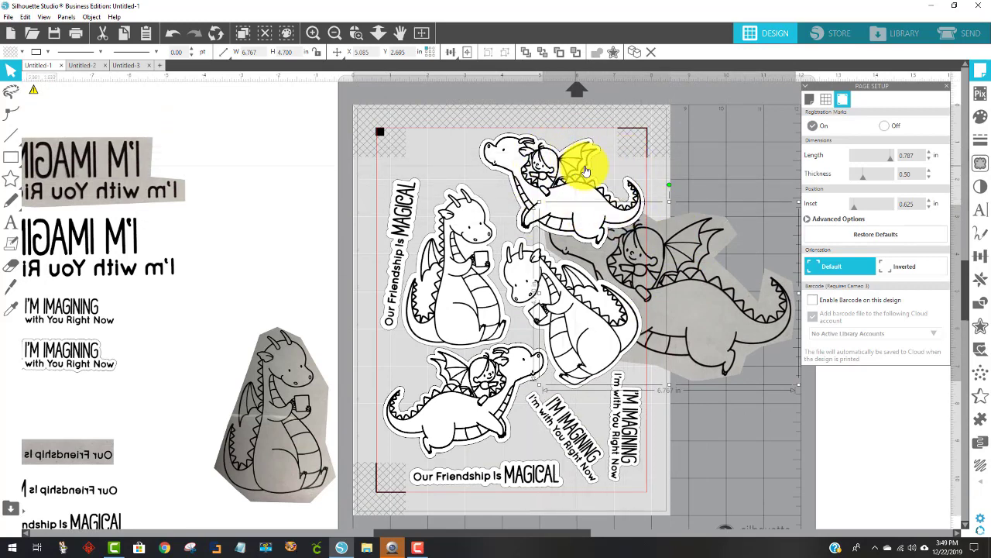
left_click_drag(682, 281, 702, 190)
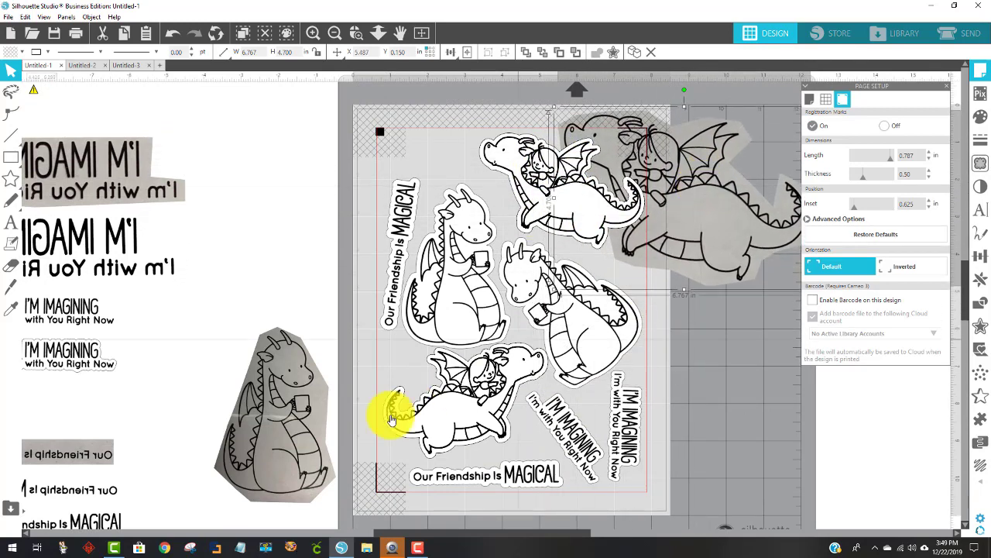
left_click_drag(271, 441, 280, 326)
key("Escape")
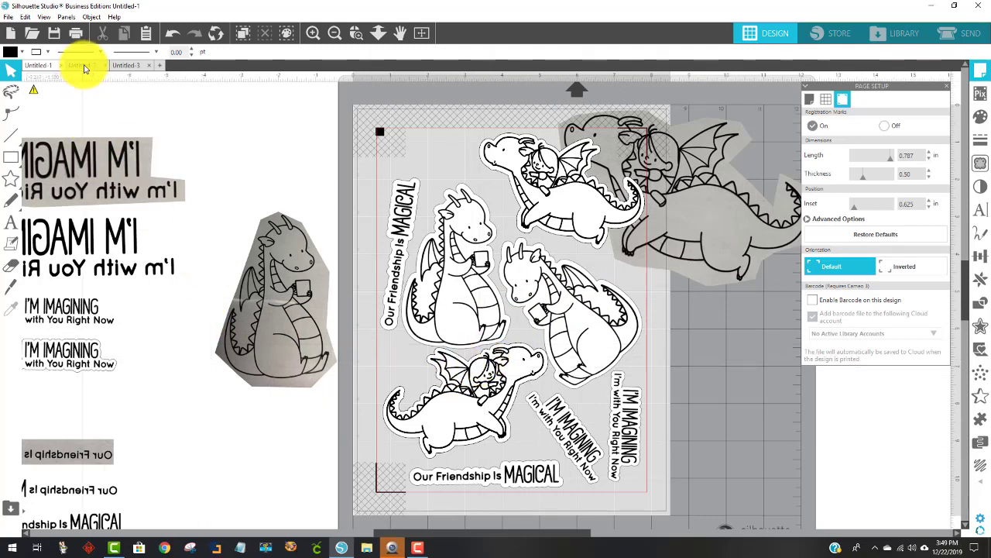
- Merge the image IMG_8470 from Downloads into the Untitled-3 document and shift it so its upper left corner lies beside the page
left_click(124, 65)
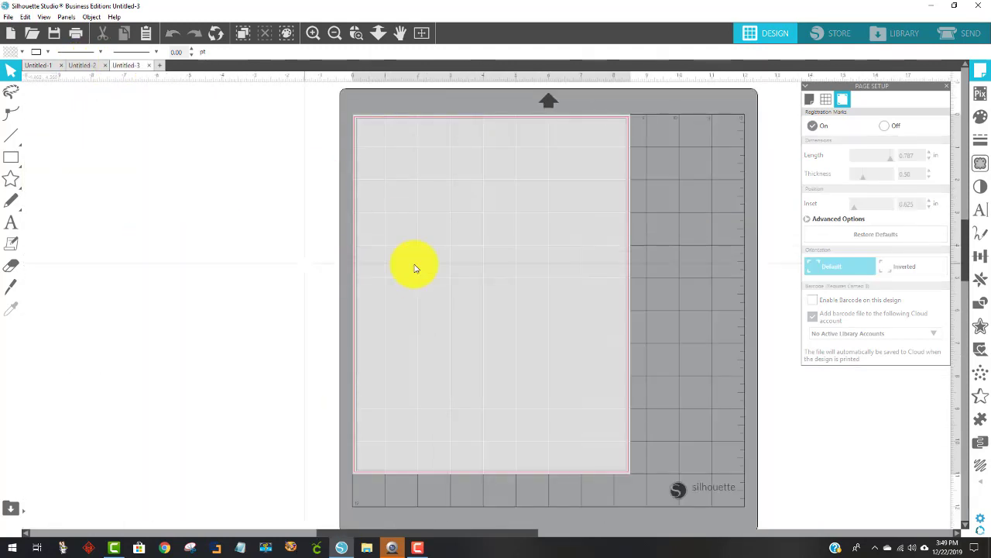
left_click(7, 16)
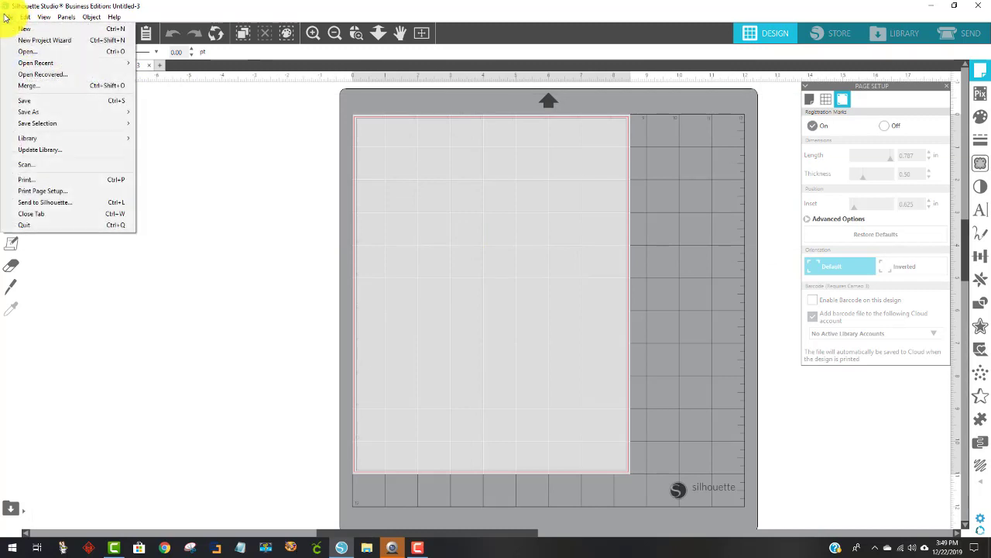
left_click(45, 87)
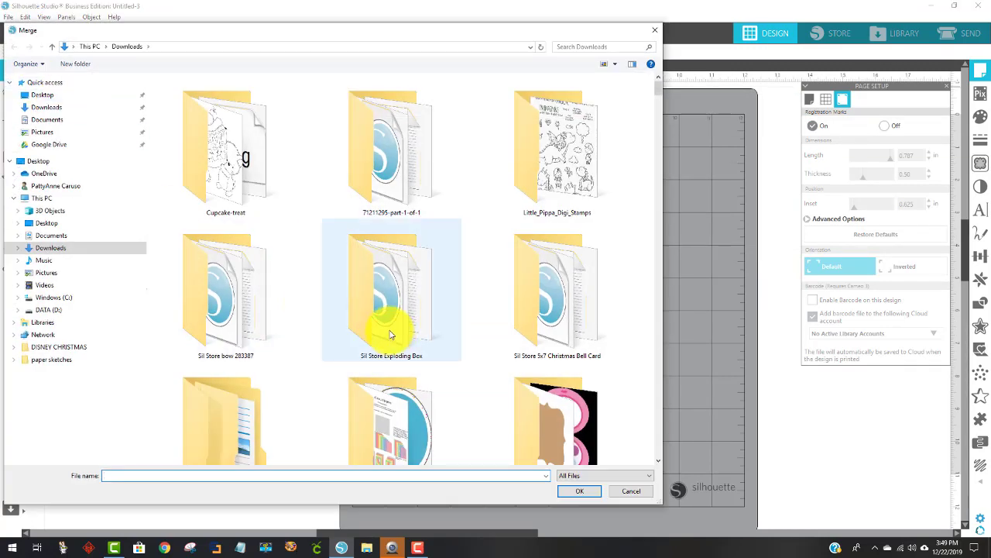
scroll(379, 329, "down", 3)
scroll(385, 328, "down", 10)
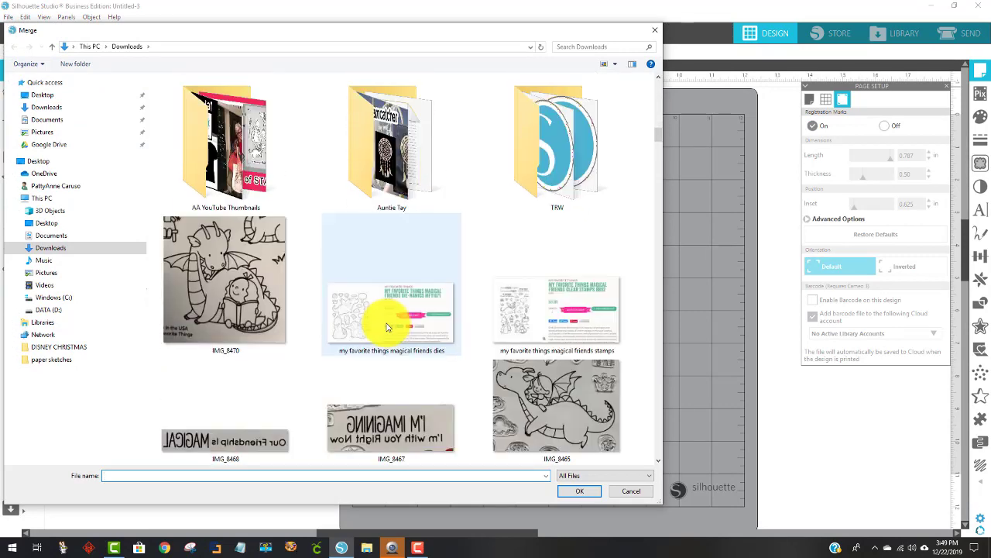
left_click(227, 289)
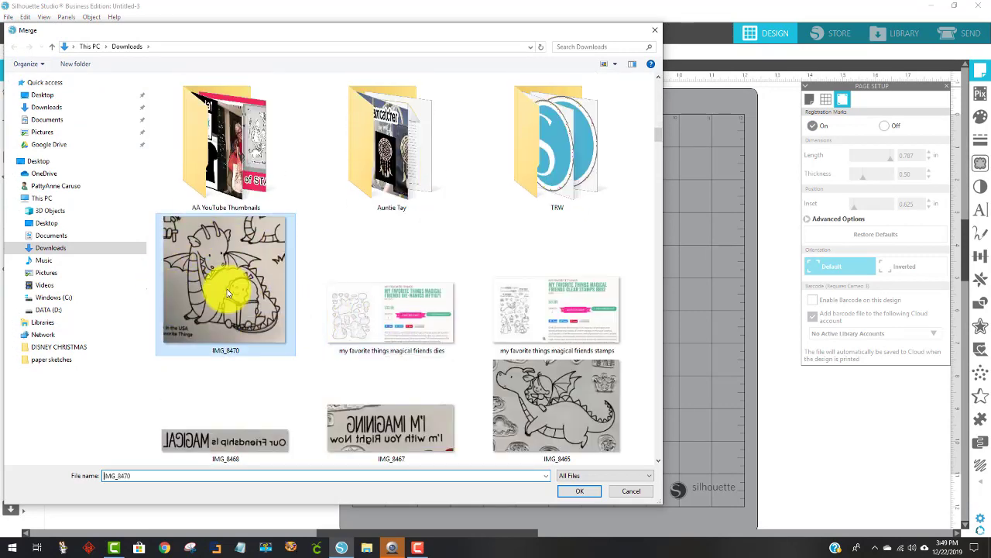
left_click(580, 491)
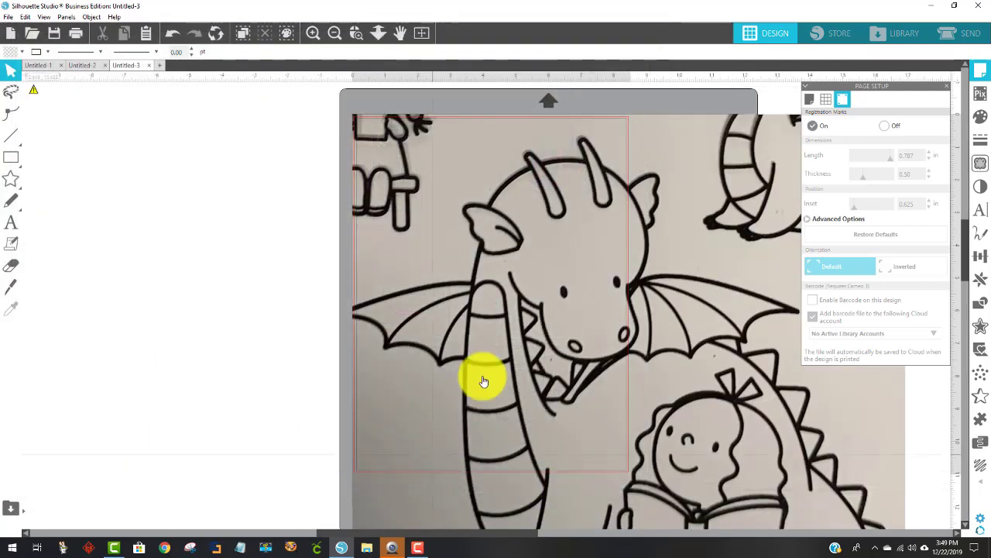
left_click_drag(512, 266, 310, 210)
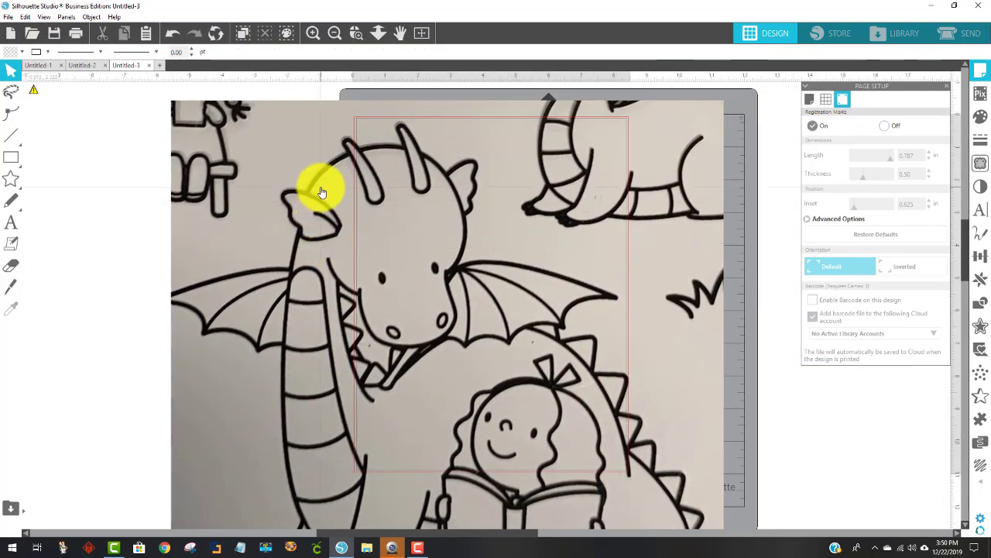
left_click(285, 164)
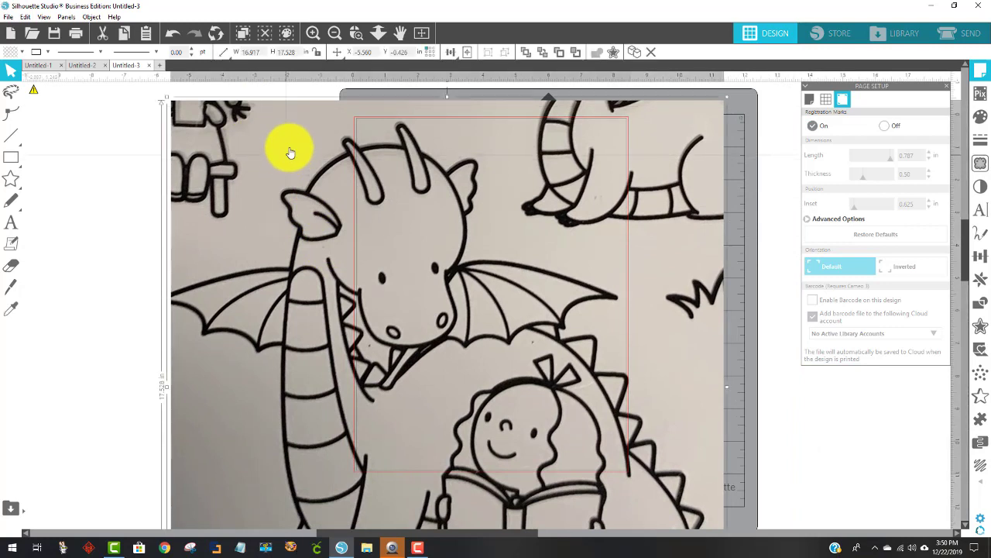
left_click(296, 53)
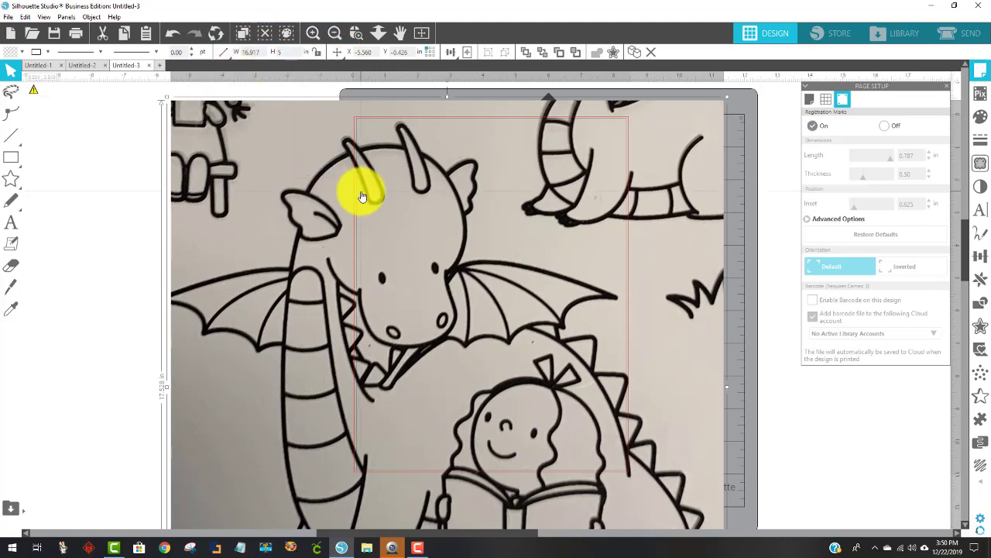
key("Return")
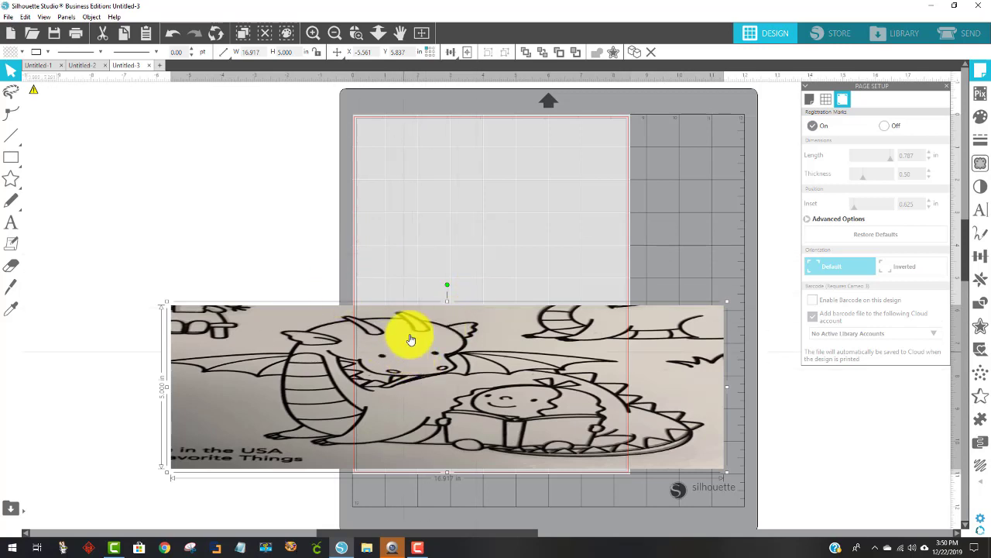
left_click(173, 34)
left_click(173, 35)
- Lock the dragon photo's aspect ratio and set its height to 5 in
left_click(328, 177)
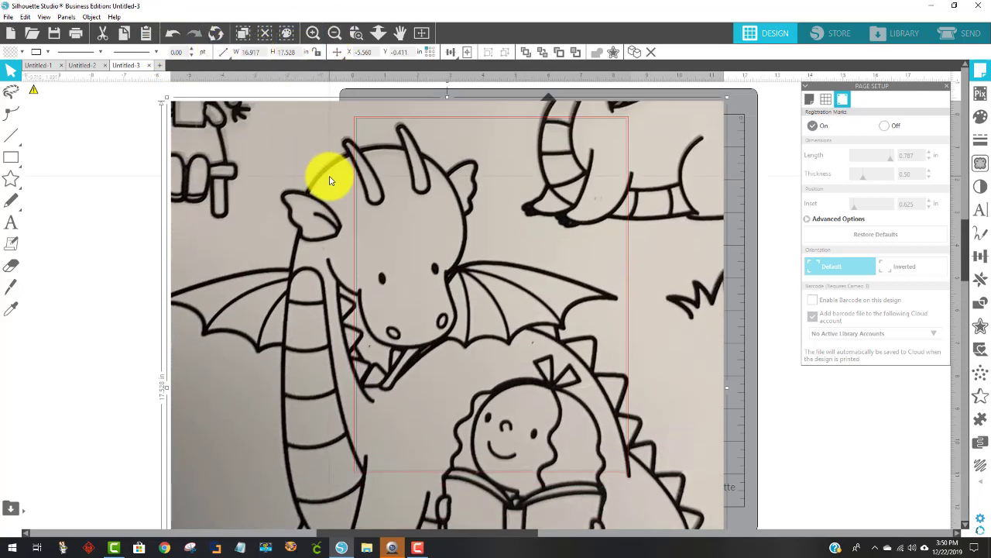
left_click(296, 54)
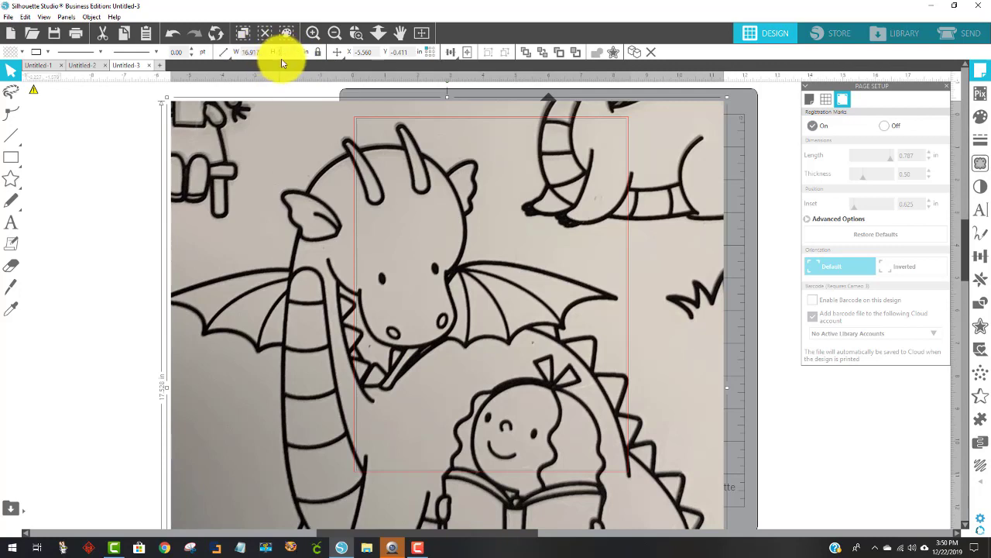
type("5")
key("Return")
- Place the dragon photo in the upper part of the page and stretch its width to about 5.49 in
left_click_drag(436, 328, 444, 164)
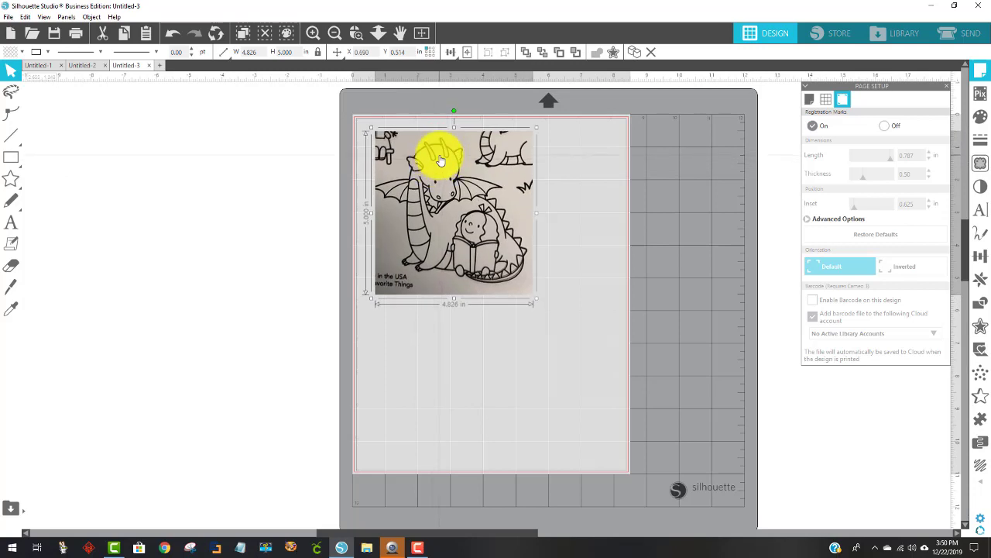
left_click_drag(372, 213, 354, 214)
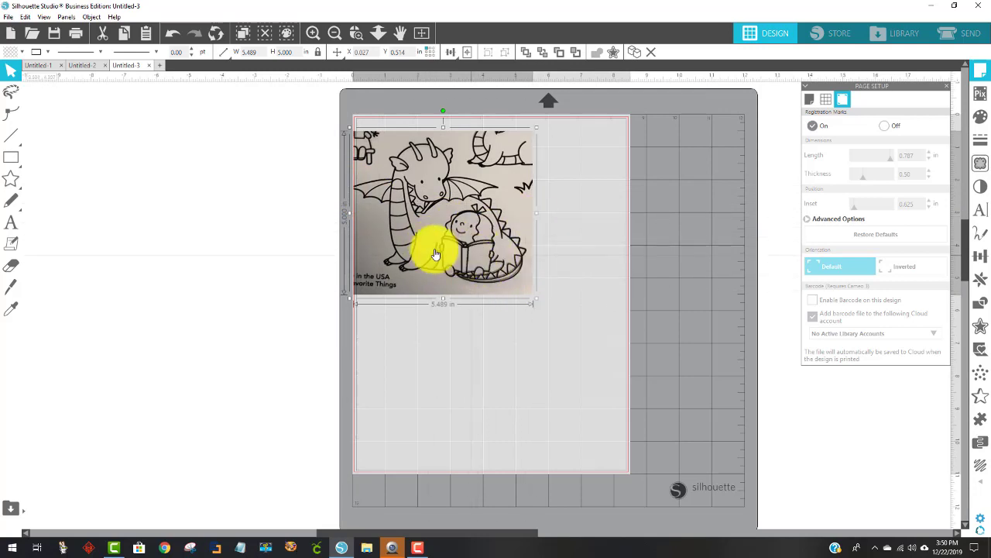
left_click_drag(449, 232, 476, 230)
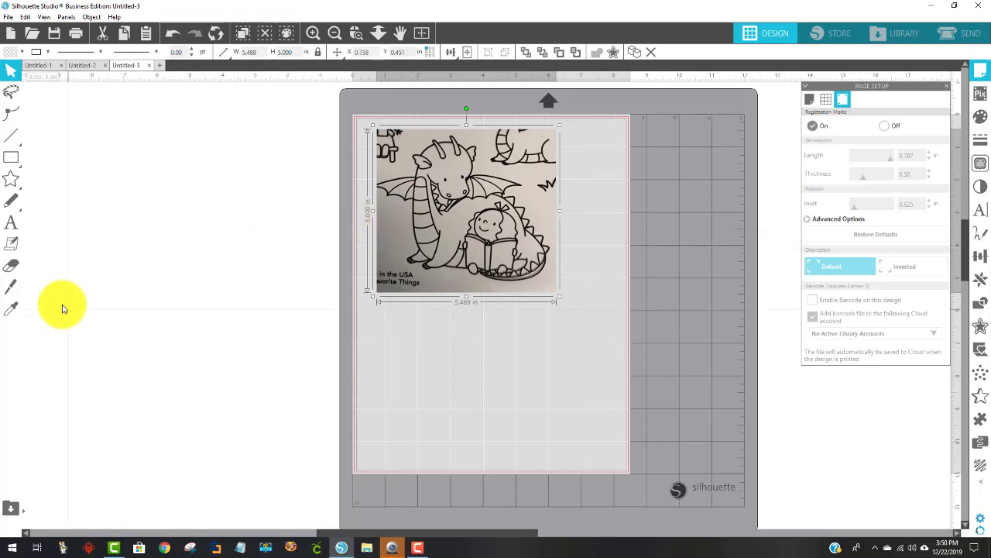
- Set the Knife tool to an Outline cut of the Poly type with Auto Apply turned off
left_click(12, 288)
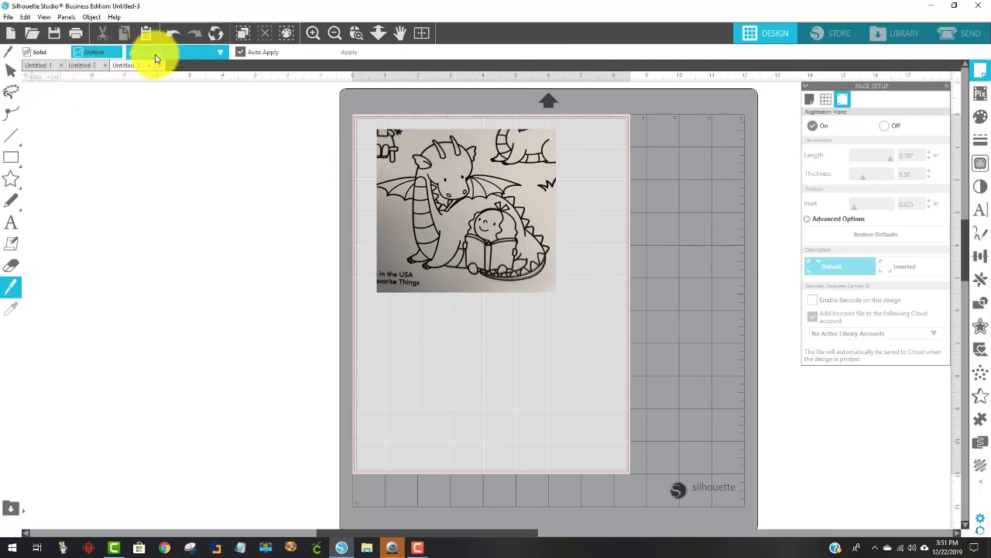
left_click(98, 55)
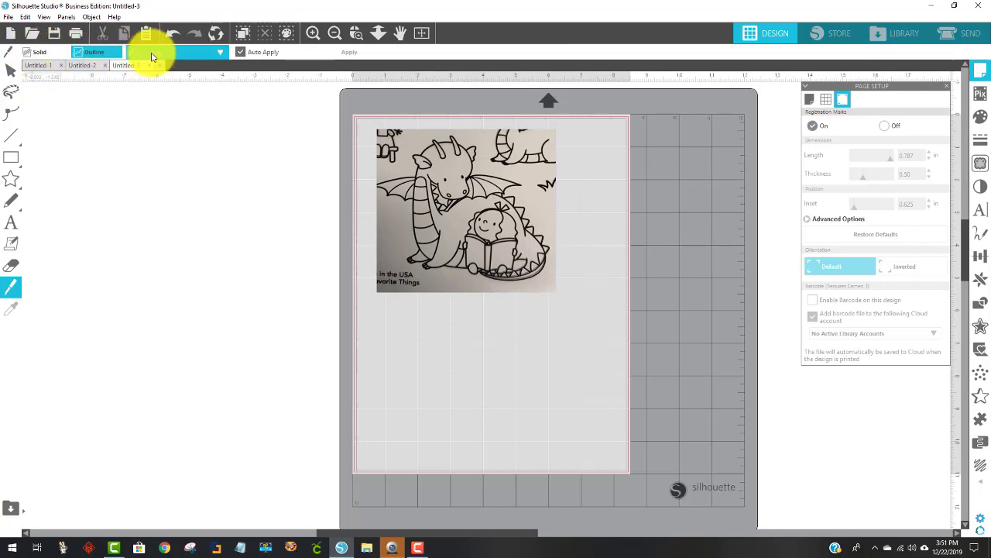
left_click(220, 52)
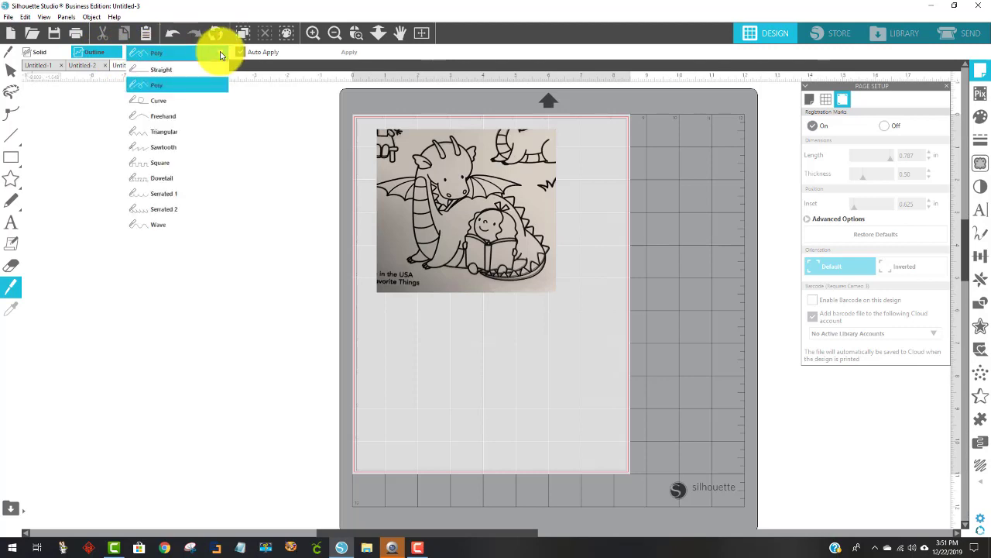
left_click(155, 54)
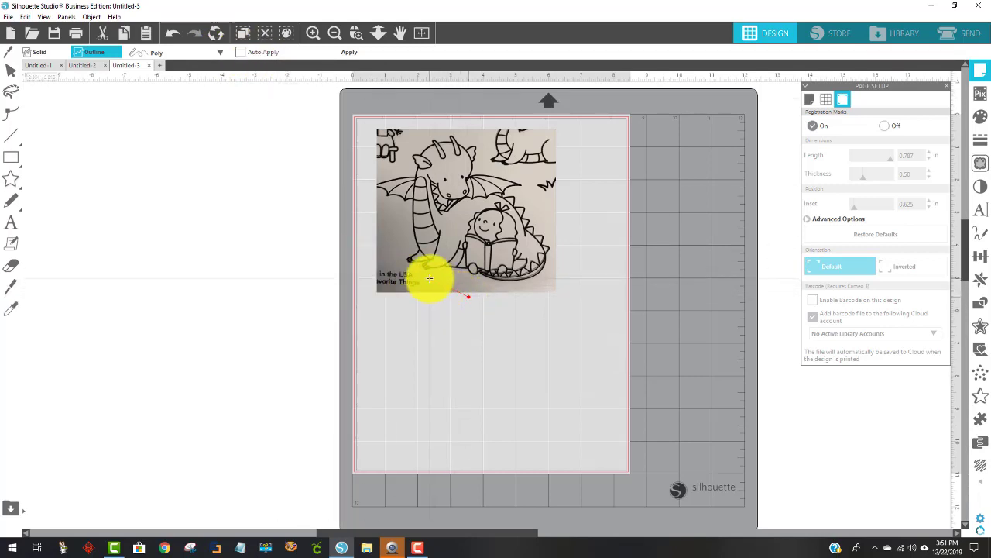
- Trace a closed Poly knife cut around the dragon and reading girl, about 5.45 by 5.10 in, and apply the cut
left_click(392, 250)
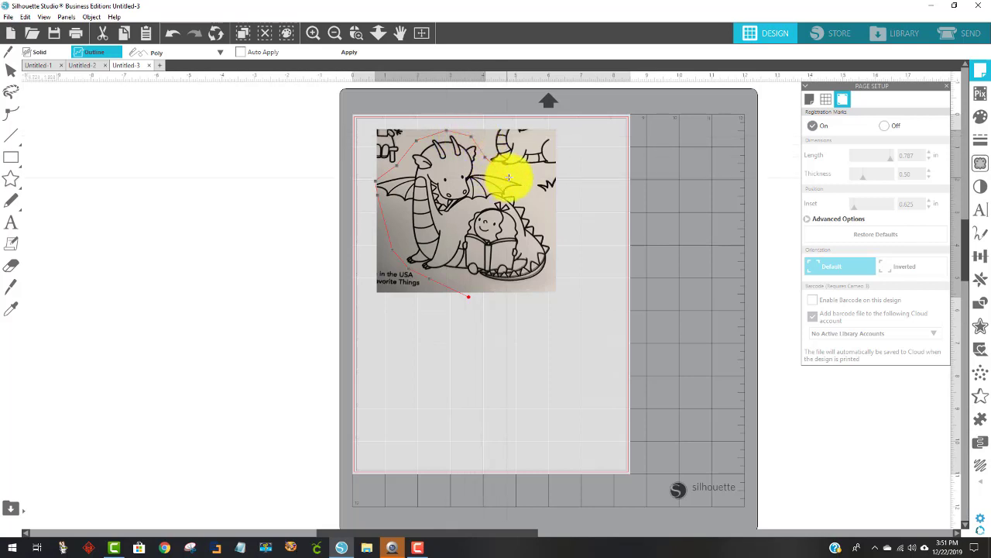
left_click(535, 183)
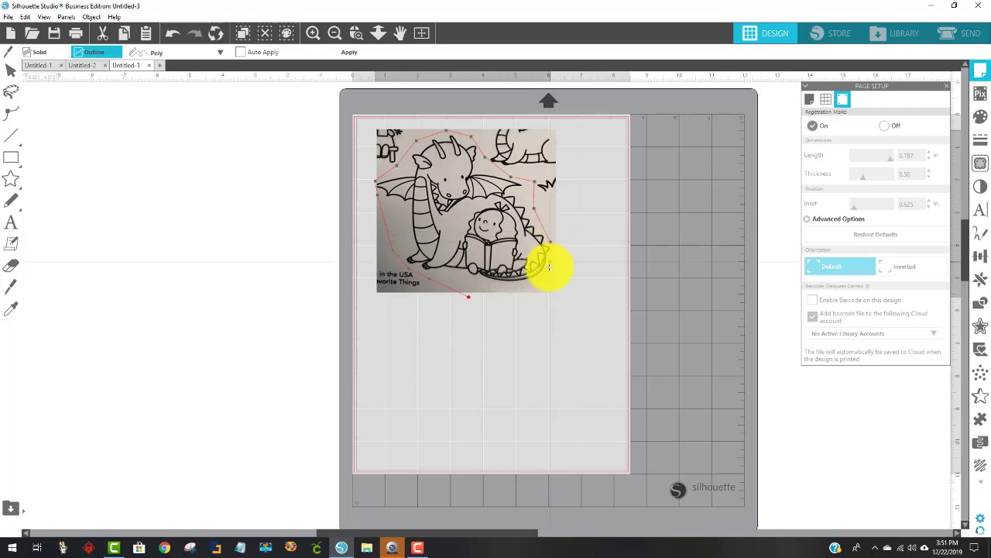
left_click(508, 290)
double_click(471, 302)
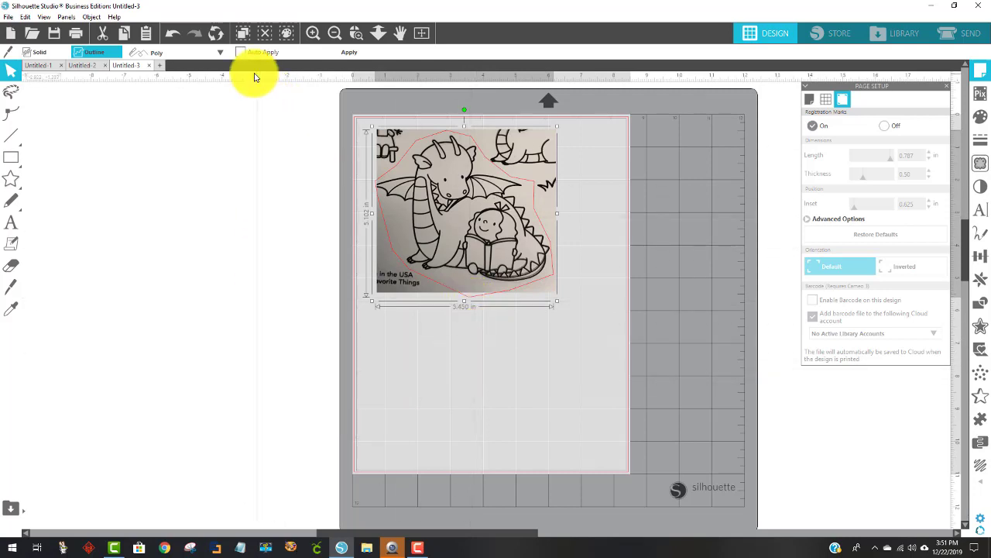
left_click(348, 59)
- Separate the dragon cut-out from the surrounding photo, delete the leftover background pieces and place the cut-out on the page's upper left area
mouse_move(471, 215)
left_mouse_down()
mouse_move(265, 241)
mouse_move(213, 236)
left_mouse_up()
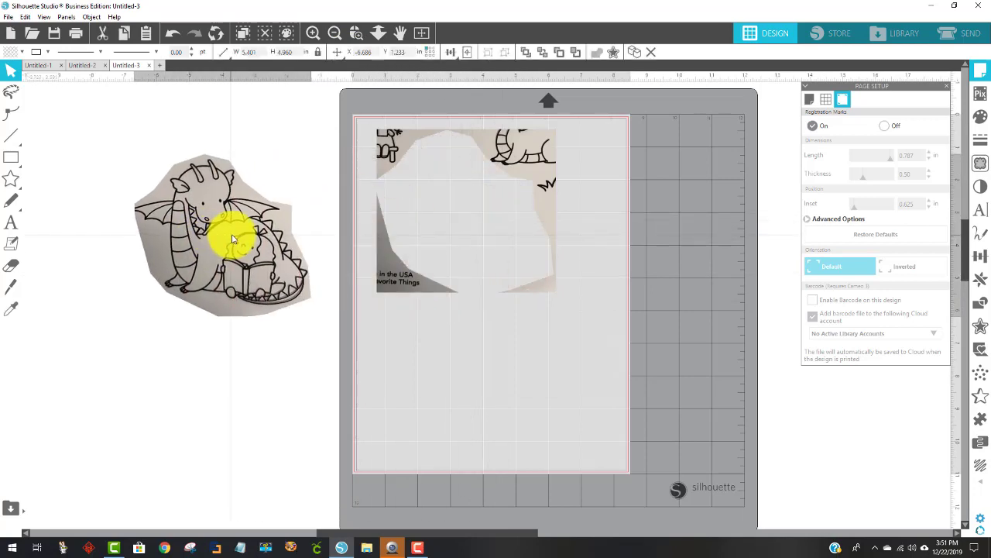
left_click(542, 292)
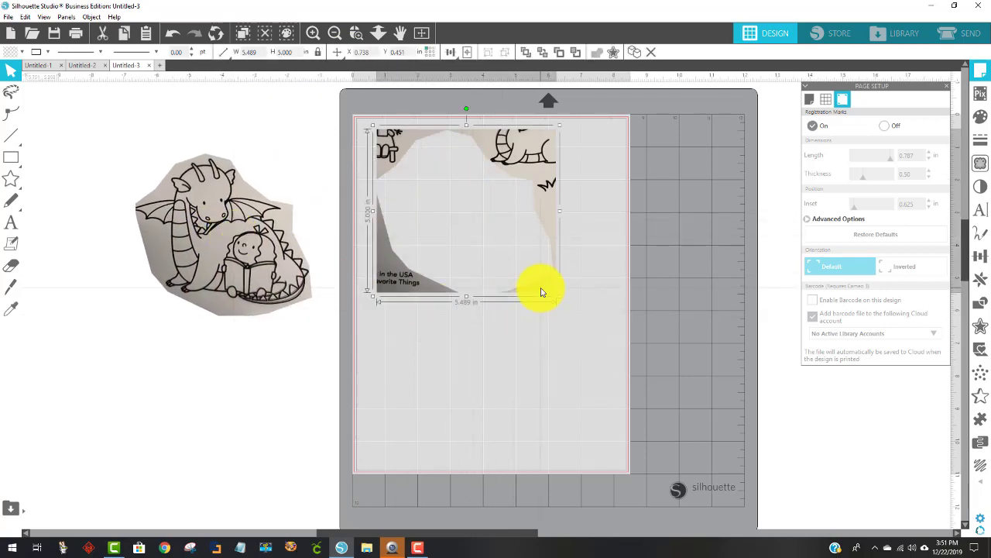
key("Delete")
left_click(381, 217)
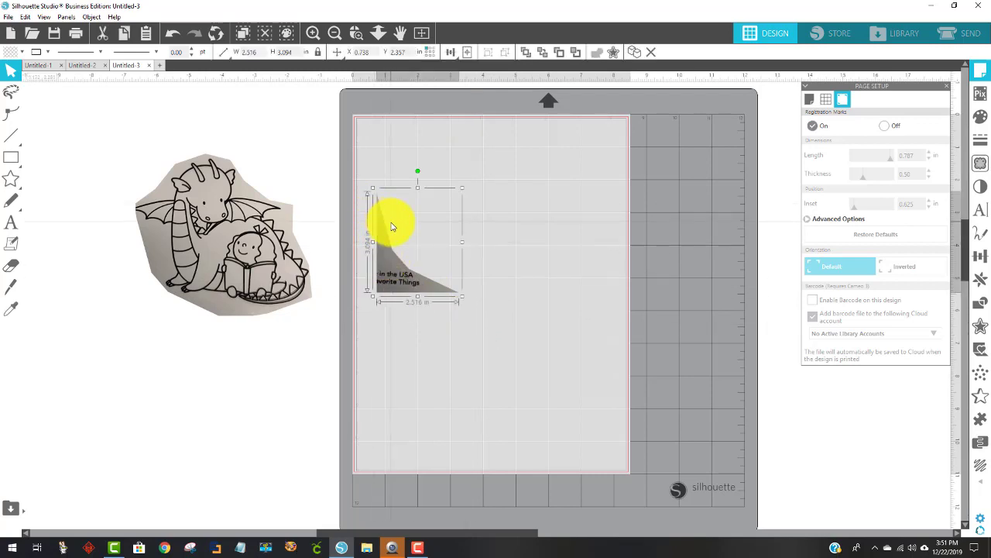
key("Delete")
left_click_drag(270, 255, 475, 238)
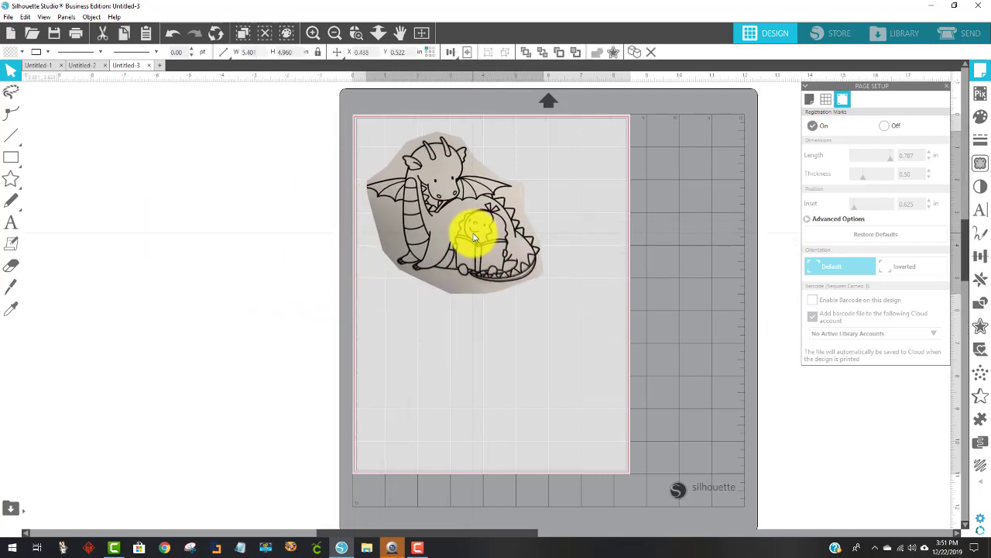
- Trace the dragon and reading girl cut-out using a trace area around the whole photo and a threshold of 34%
key("Escape")
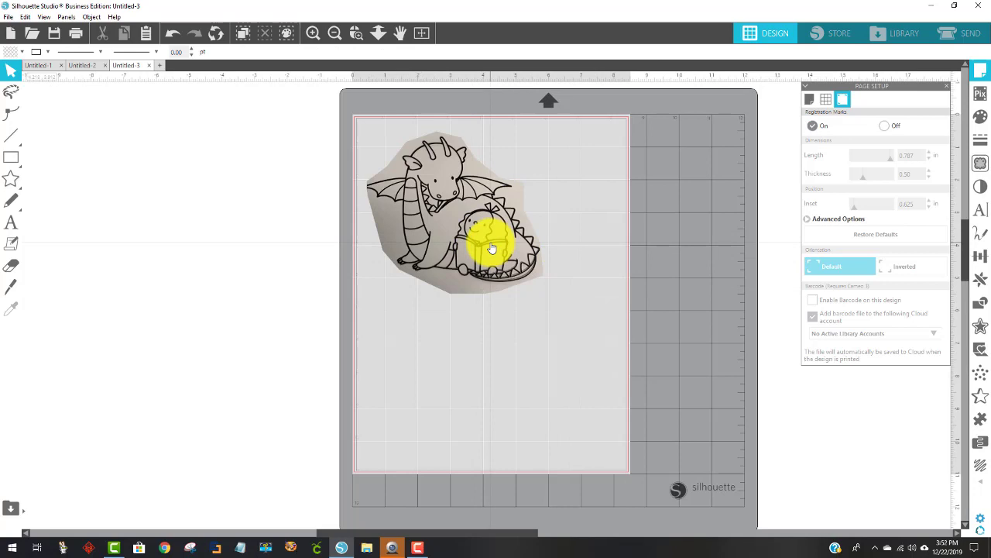
left_click(982, 166)
left_click(827, 129)
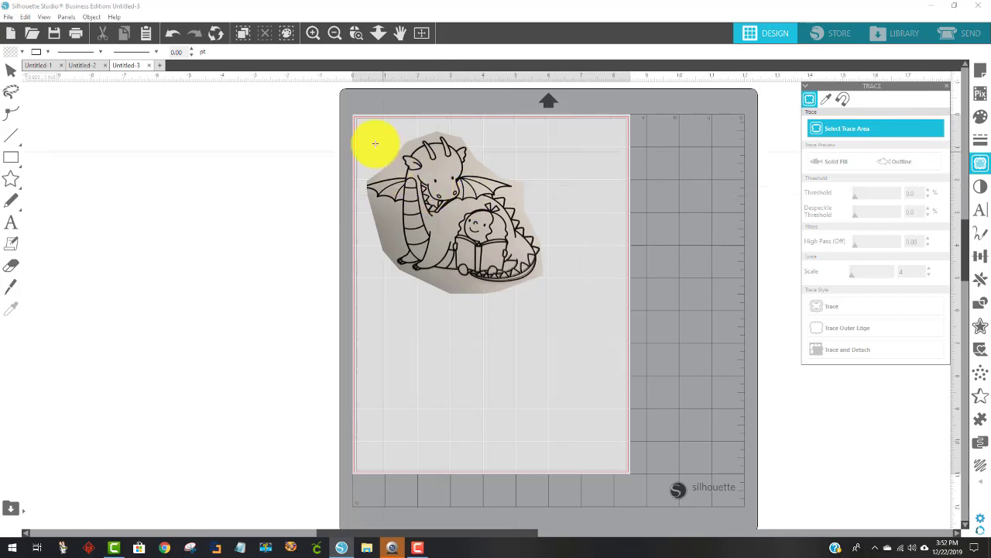
mouse_move(356, 122)
left_mouse_down()
mouse_move(495, 227)
mouse_move(562, 304)
left_mouse_up()
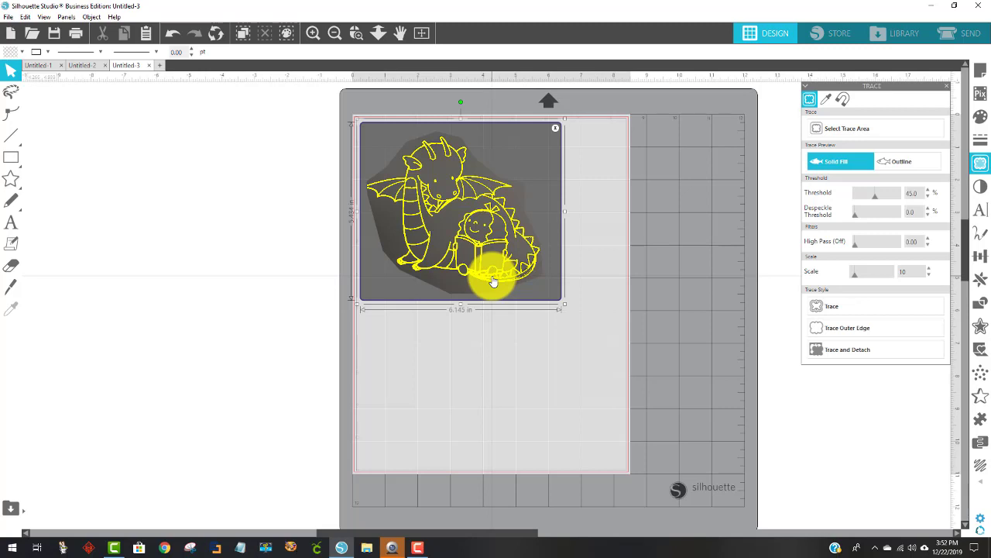
left_click(872, 198)
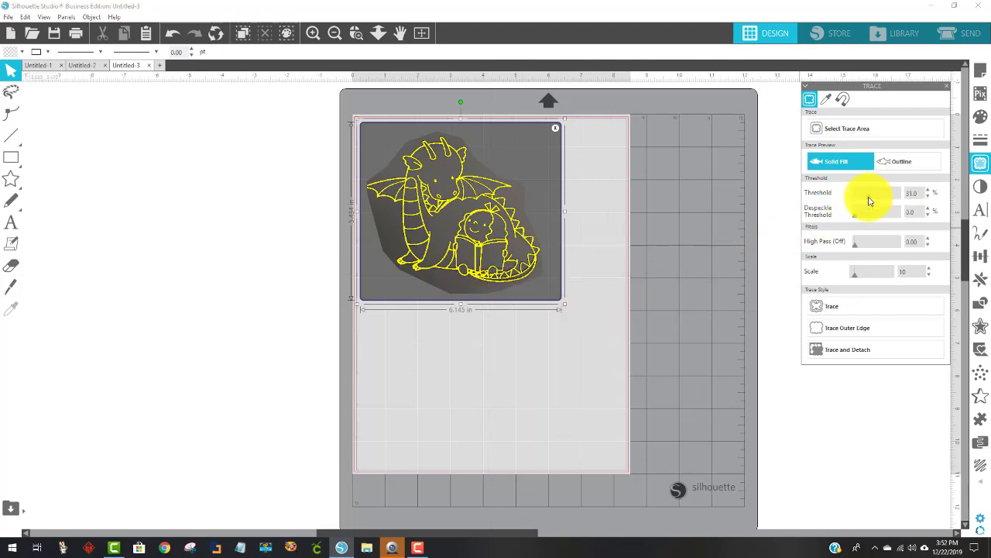
left_click(876, 198)
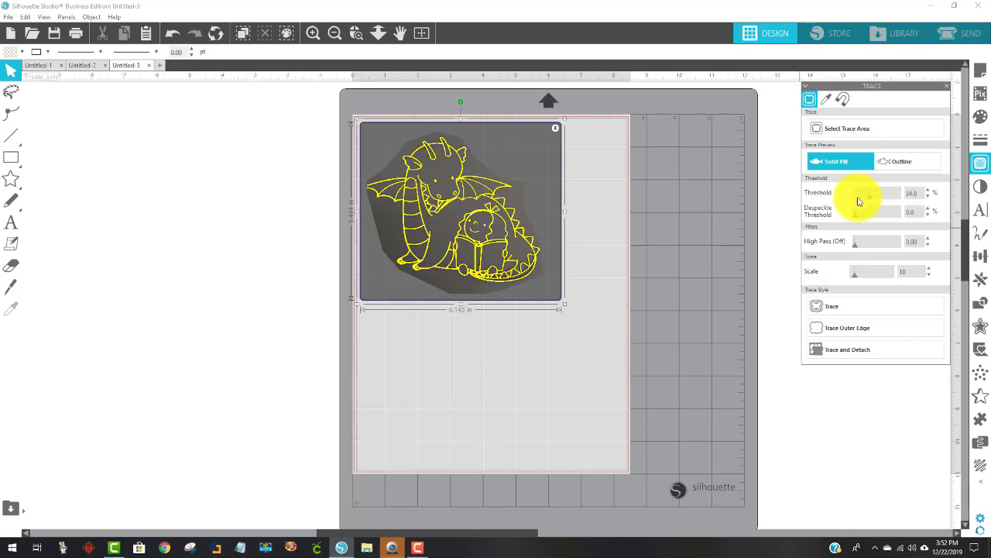
left_click(825, 311)
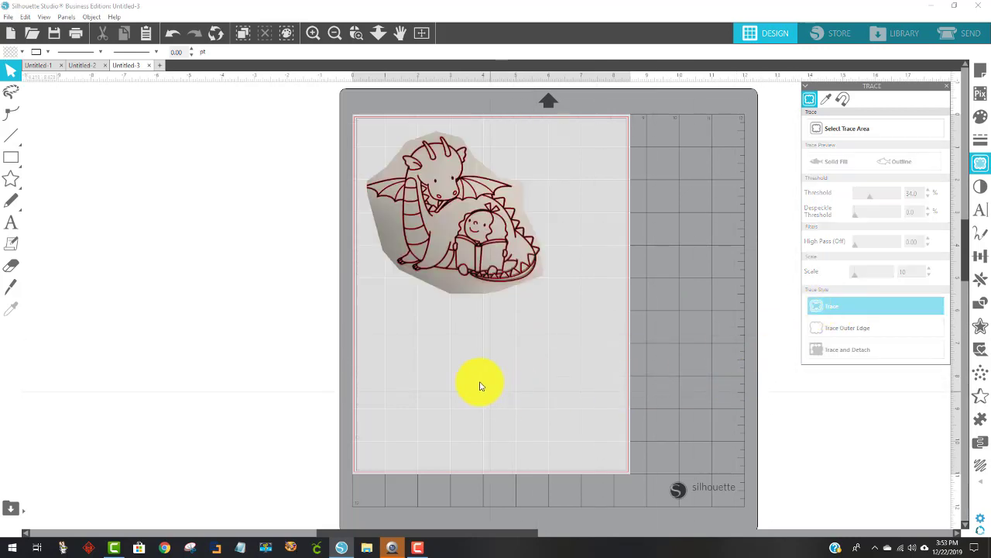
- Pull the dragon photo off the page away from its traced outline and delete the photo
left_click_drag(449, 284, 161, 276)
left_click(168, 268)
key("Delete")
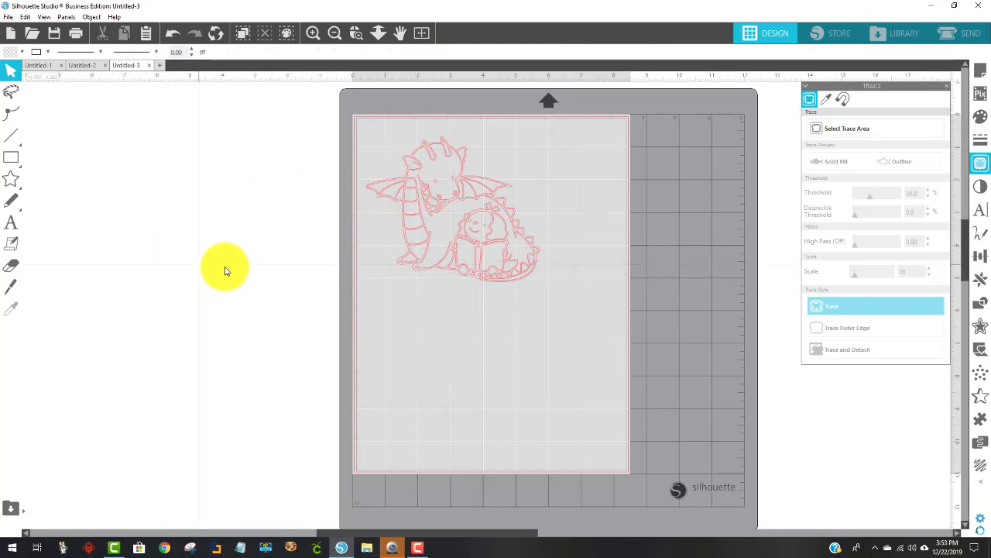
- Fill the traced dragon with black and set its line color to black
left_click(430, 146)
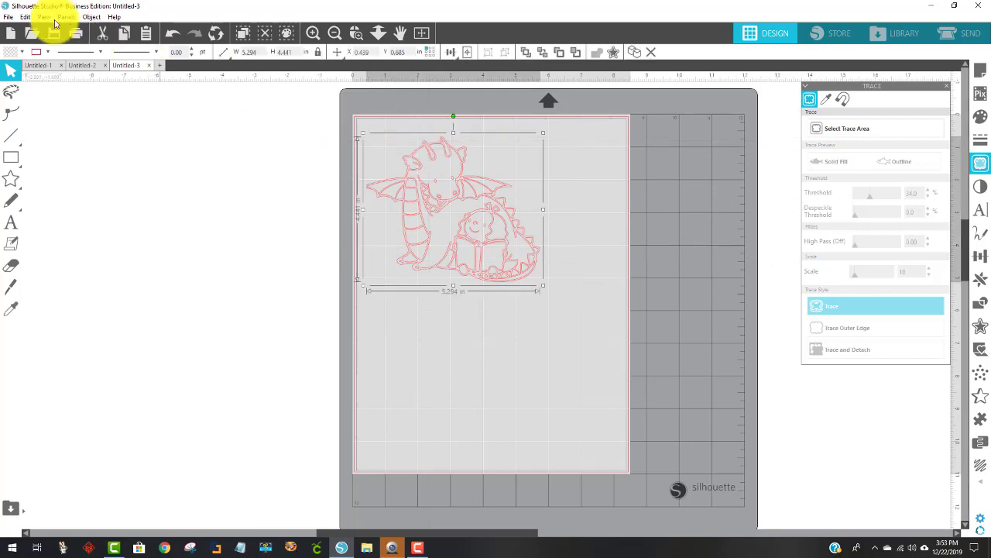
left_click(11, 52)
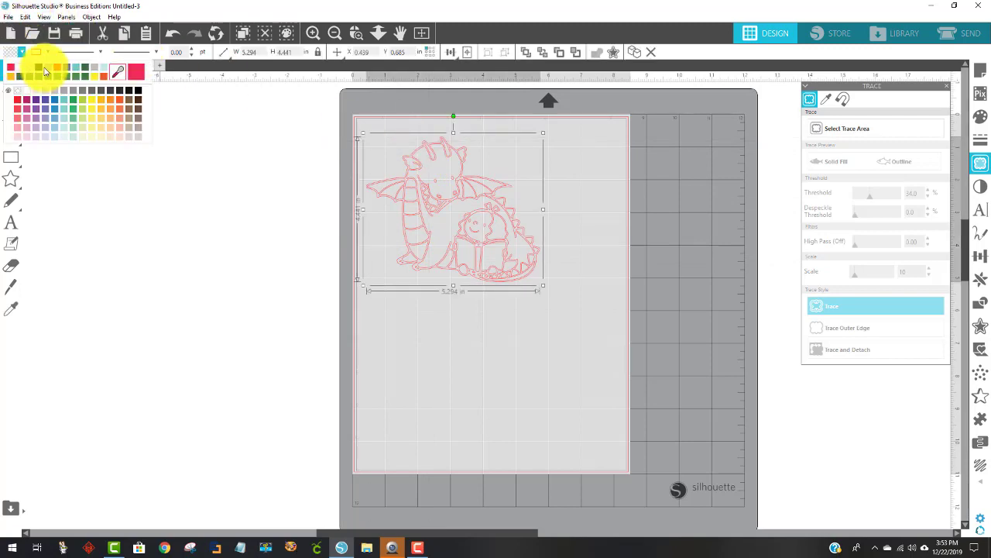
left_click(21, 69)
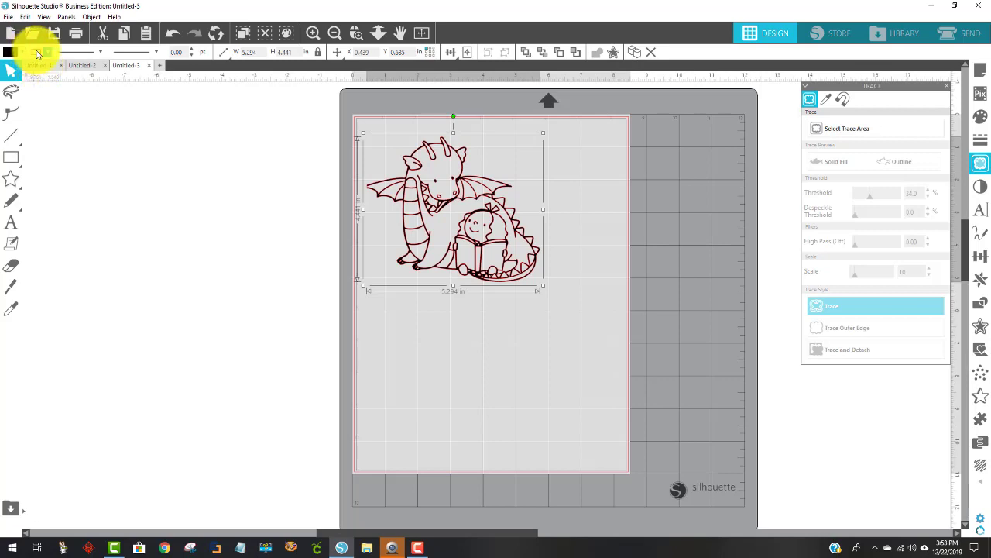
left_click(36, 52)
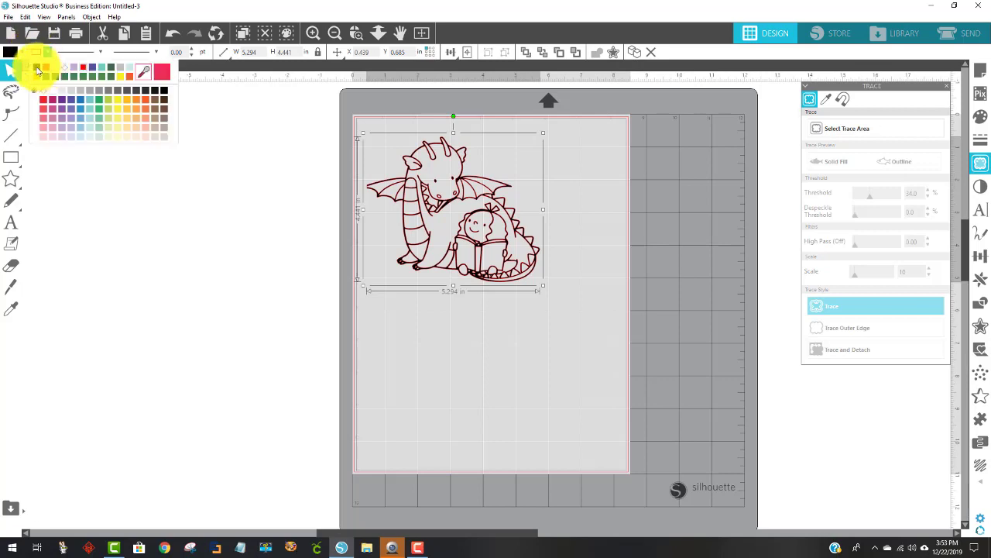
left_click(36, 70)
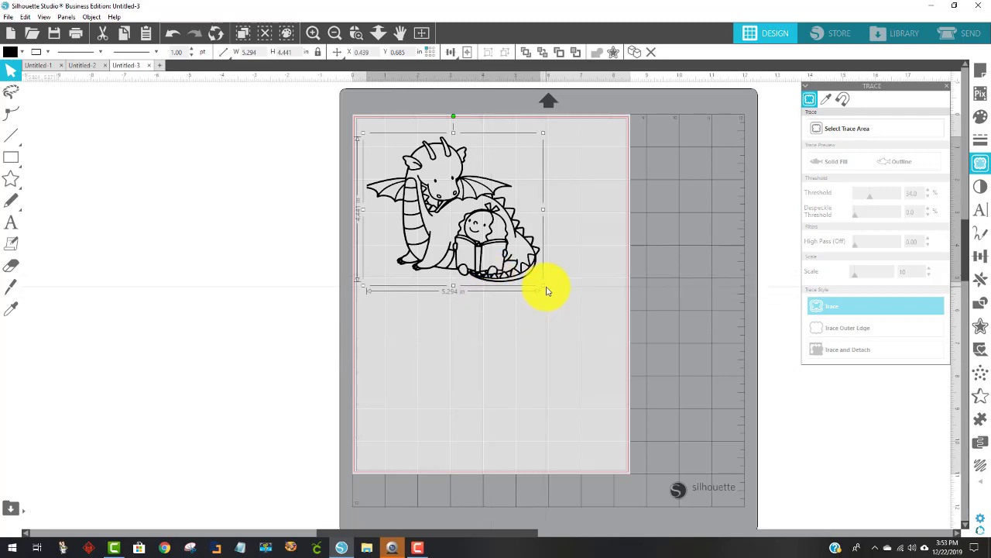
- Scale and duplicate the dragon into a set of four: three about 2.52 in wide and one about 4.45 in wide at the lower right
left_click_drag(544, 286, 446, 221)
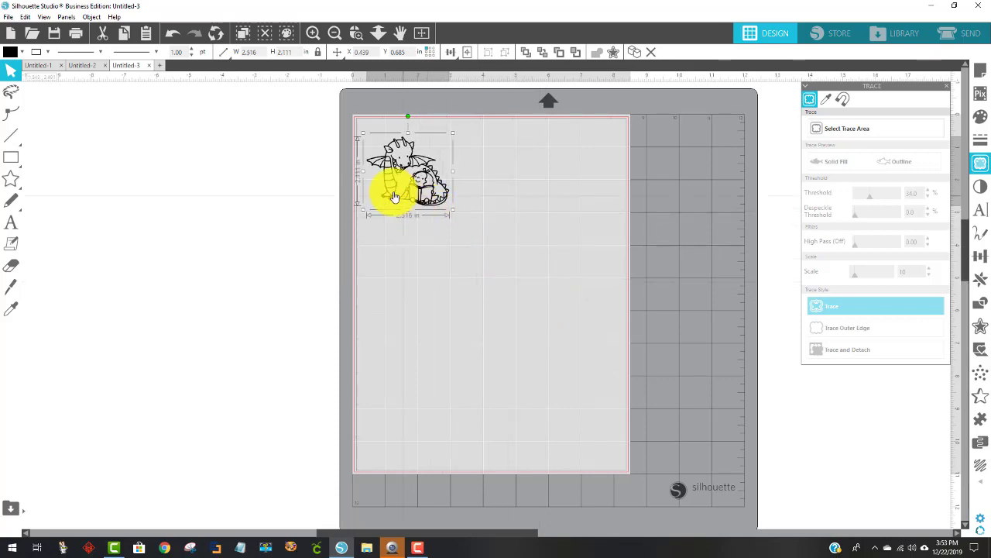
key("alt")
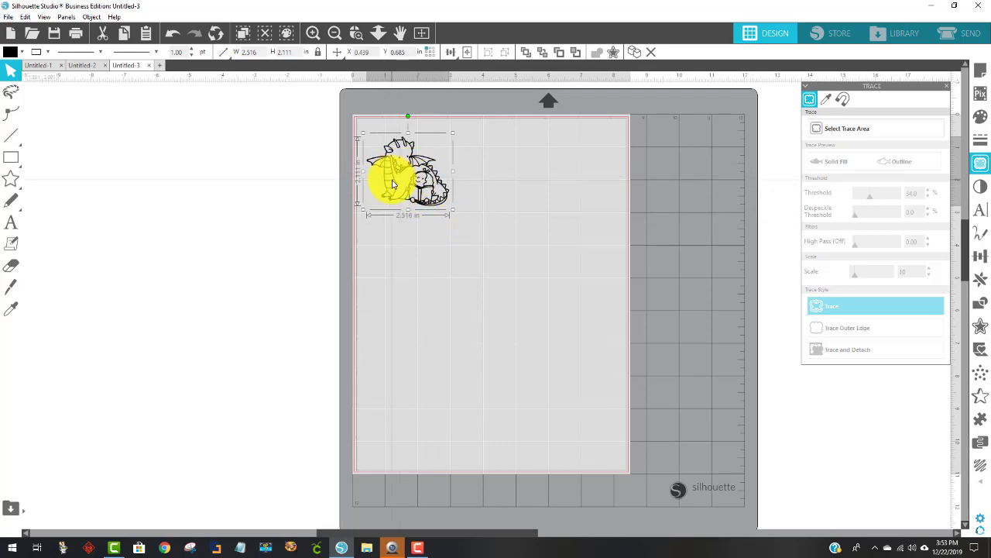
left_click_drag(400, 182, 519, 273)
left_click_drag(570, 299, 610, 344)
left_click_drag(555, 312, 553, 307)
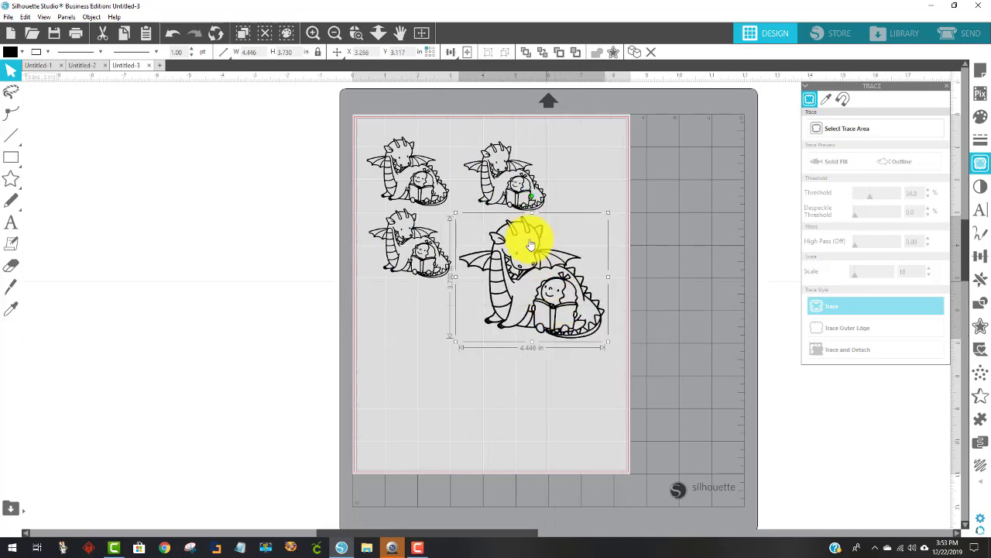
- Flip the small upper-right dragon horizontally and adjust the placement of it and the large dragon on the page
left_click(515, 193)
right_click(515, 192)
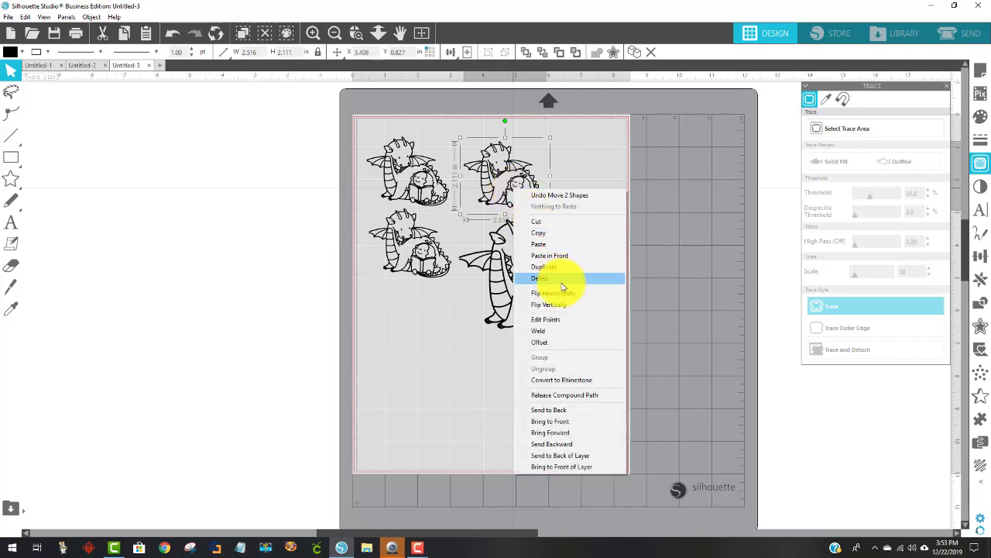
left_click(561, 295)
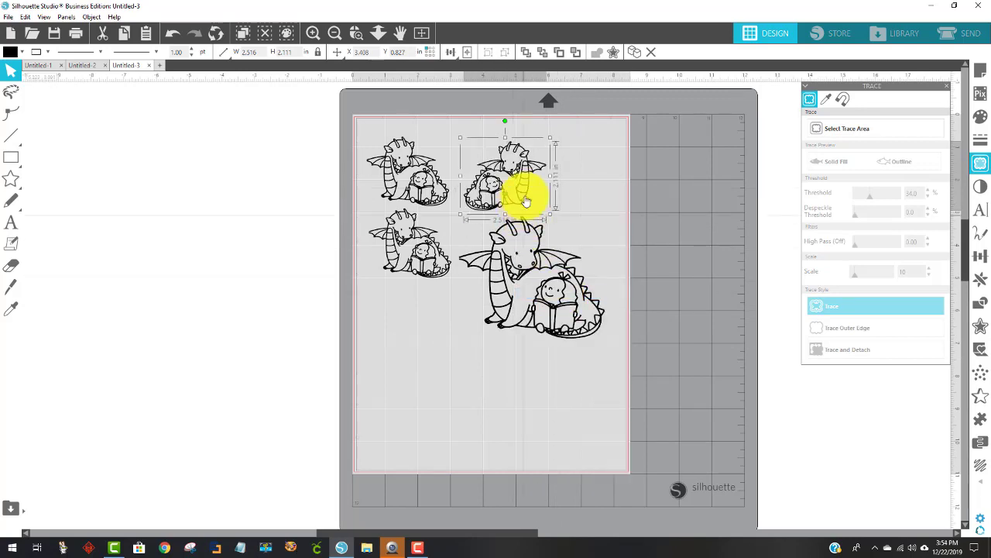
left_click_drag(502, 190, 506, 185)
mouse_move(542, 261)
left_mouse_down()
mouse_move(520, 270)
mouse_move(531, 268)
left_mouse_up()
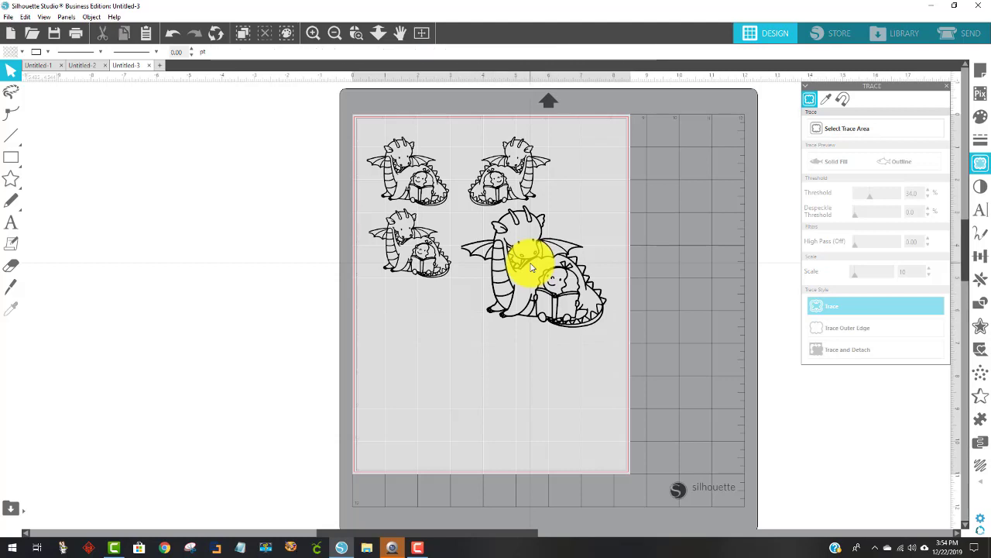
- In the Untitled-1 document, ungroup the mirrored "I'M IMAGINING I'm with You Right Now" set and copy its photo cut-out
left_click(28, 66)
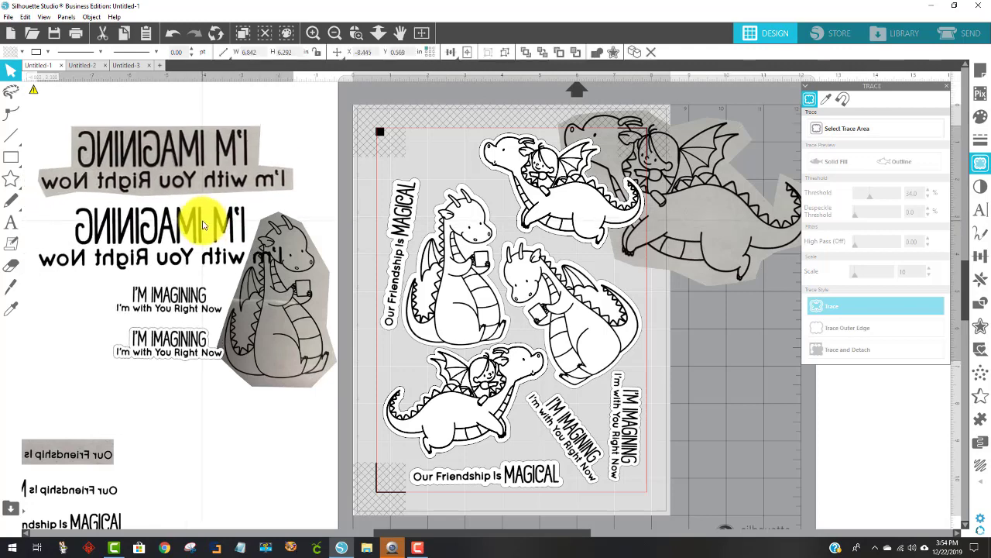
right_click(184, 178)
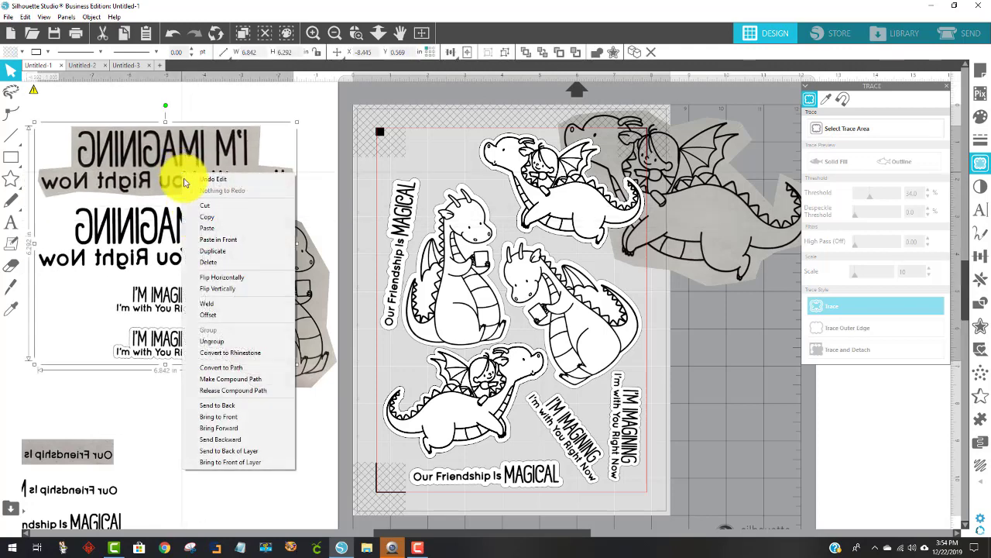
right_click(164, 164)
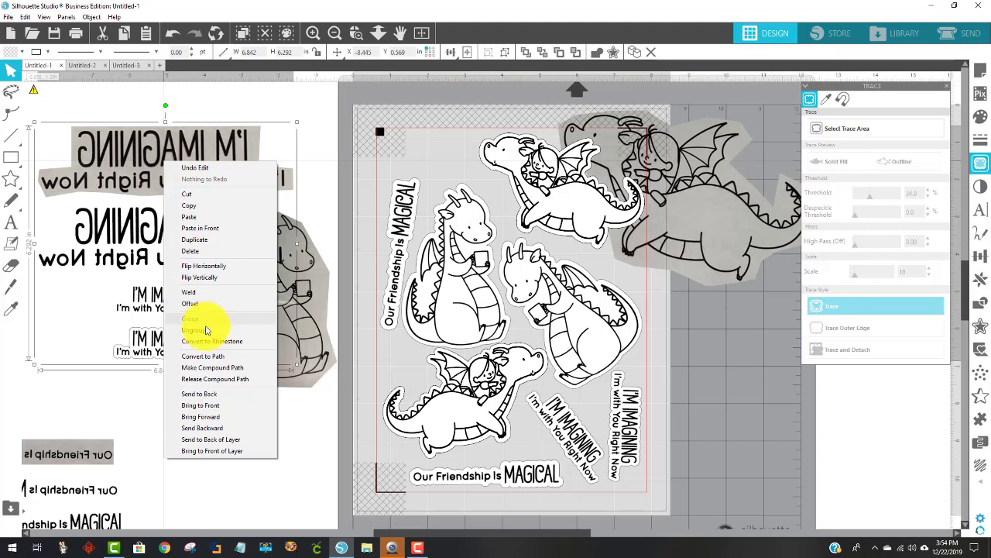
left_click(207, 330)
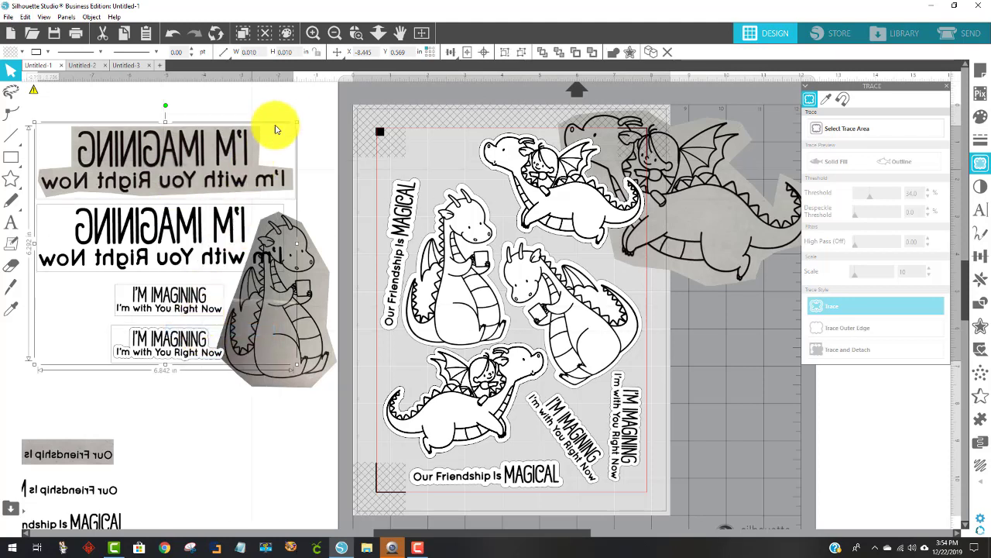
left_click(192, 172)
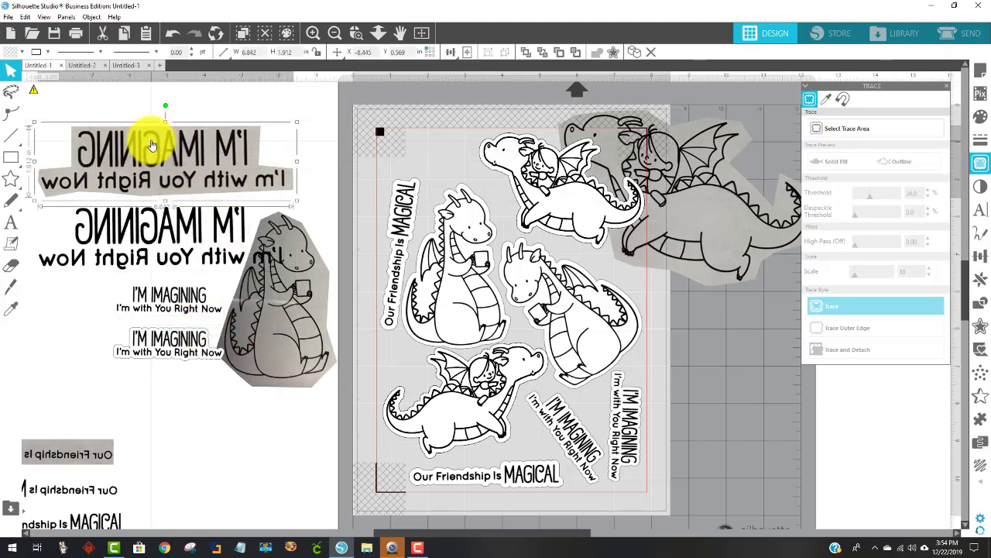
right_click(168, 142)
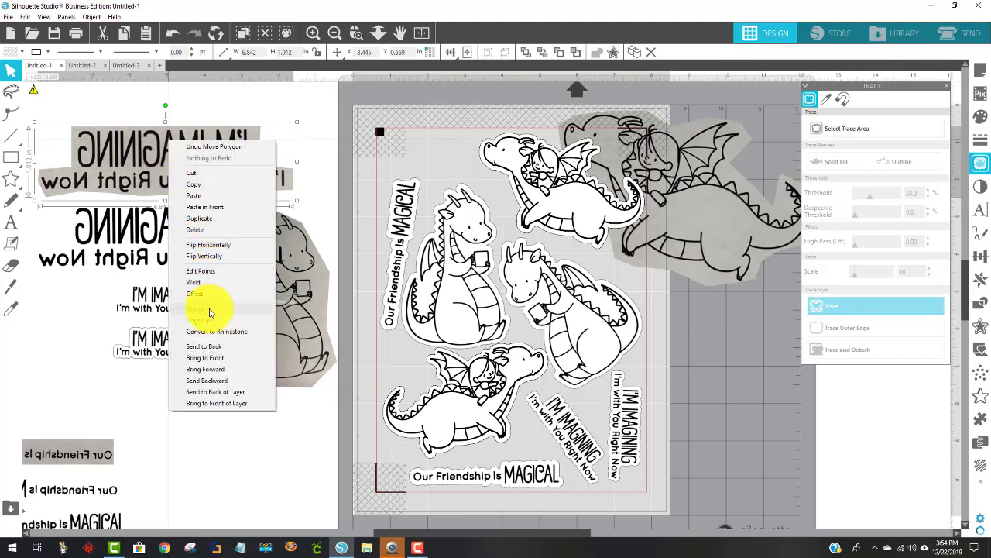
left_click(195, 192)
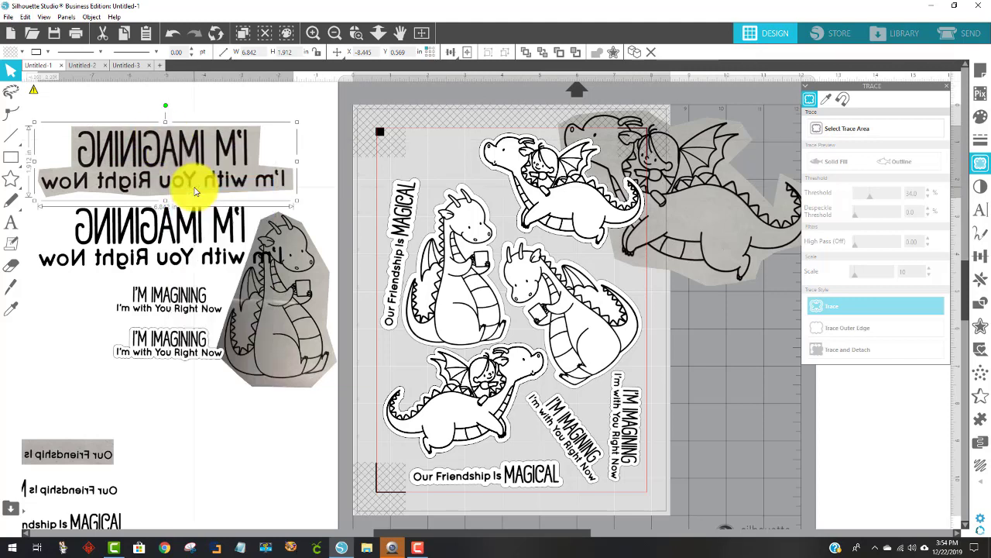
- Paste the "I'M IMAGINING" photo cut-out into the Untitled-3 document and place it beside the page
left_click(128, 66)
right_click(229, 227)
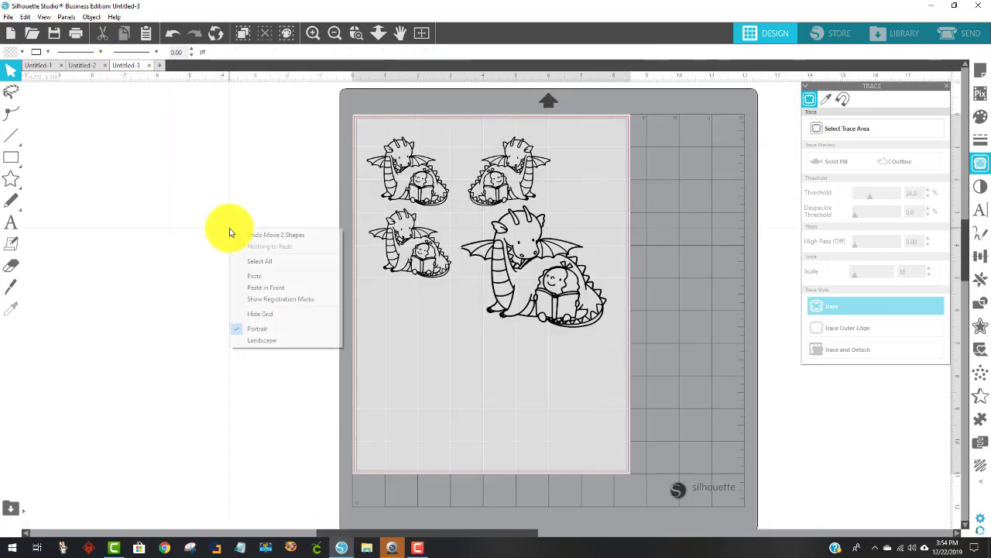
left_click(249, 275)
left_click_drag(217, 178, 271, 314)
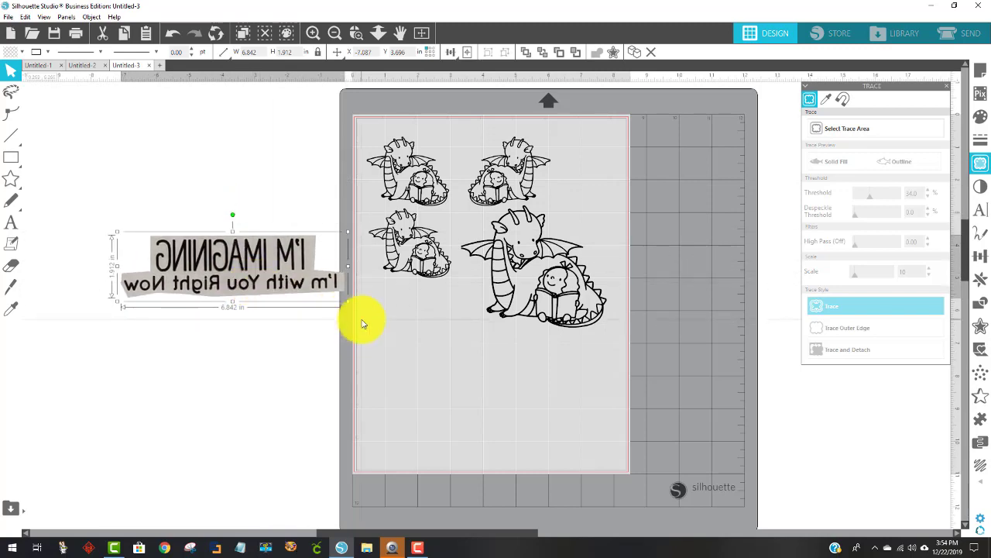
mouse_move(277, 265)
left_mouse_down()
mouse_move(261, 240)
mouse_move(252, 261)
mouse_move(274, 267)
left_mouse_up()
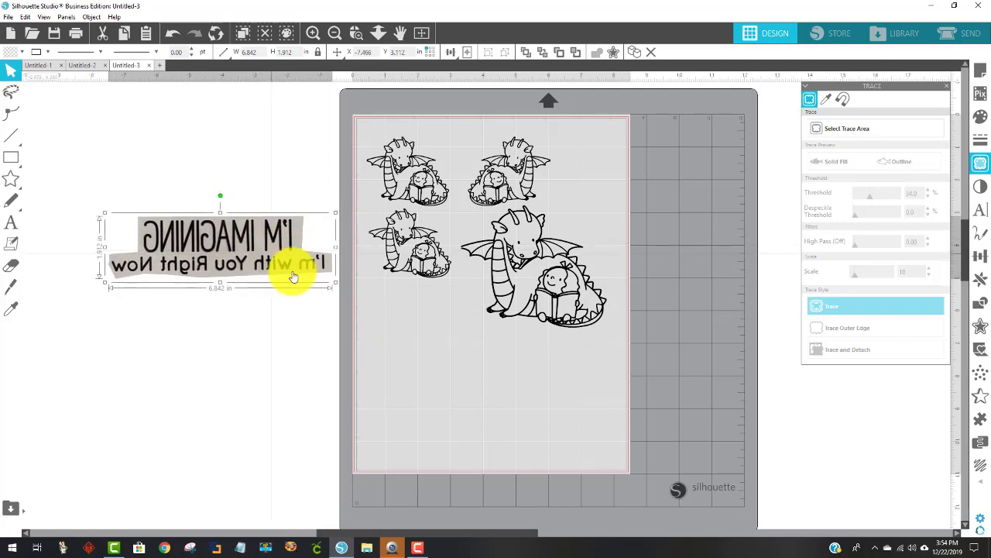
- Trace the "I'M IMAGINING" phrase photo with a trace area about 7.52 by 2.70 in around it
left_click(981, 164)
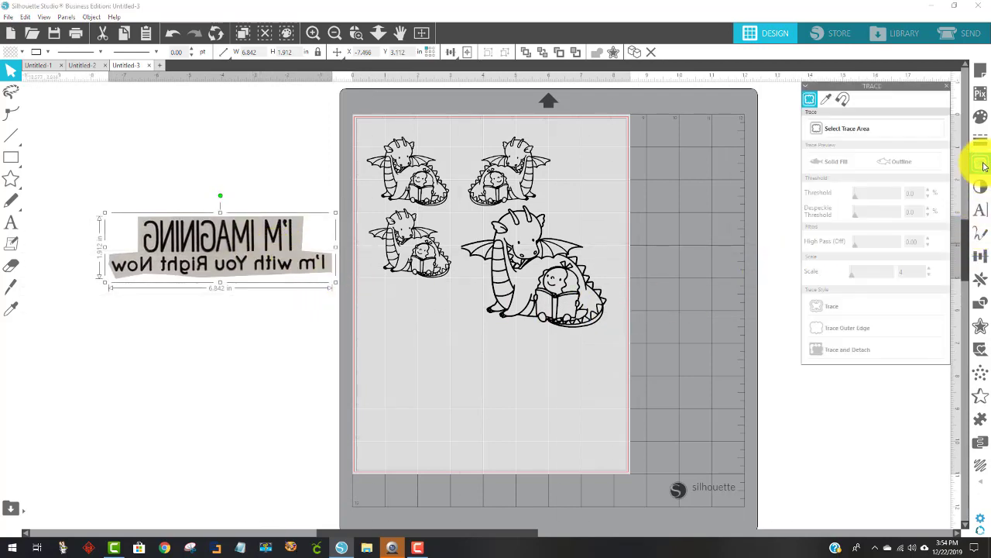
left_click(866, 130)
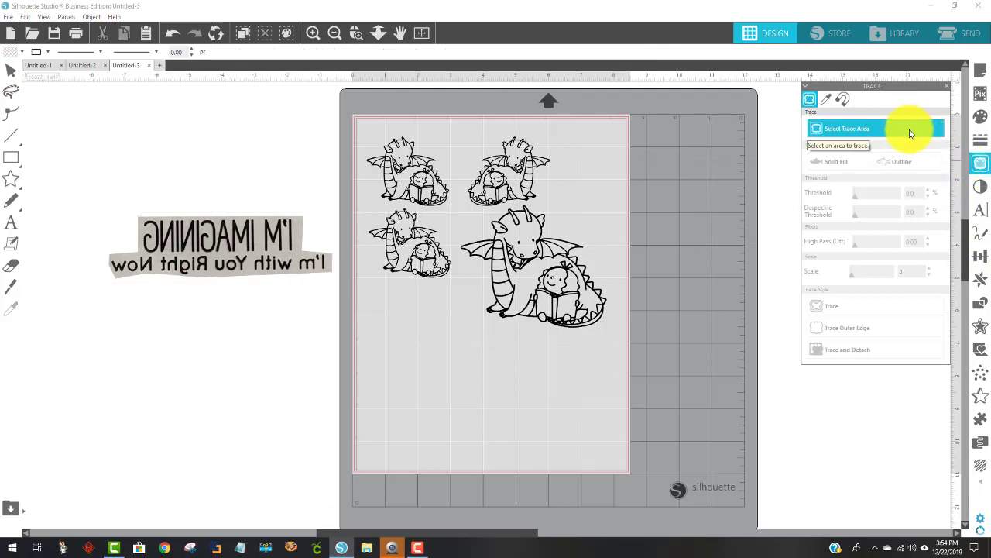
mouse_move(92, 198)
left_mouse_down()
mouse_move(276, 276)
mouse_move(328, 295)
mouse_move(339, 286)
left_mouse_up()
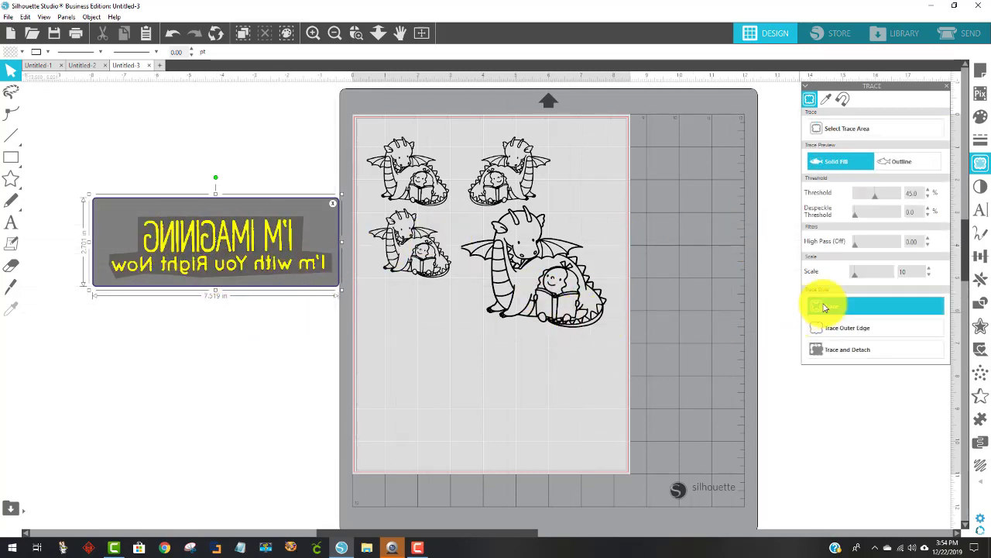
left_click(920, 307)
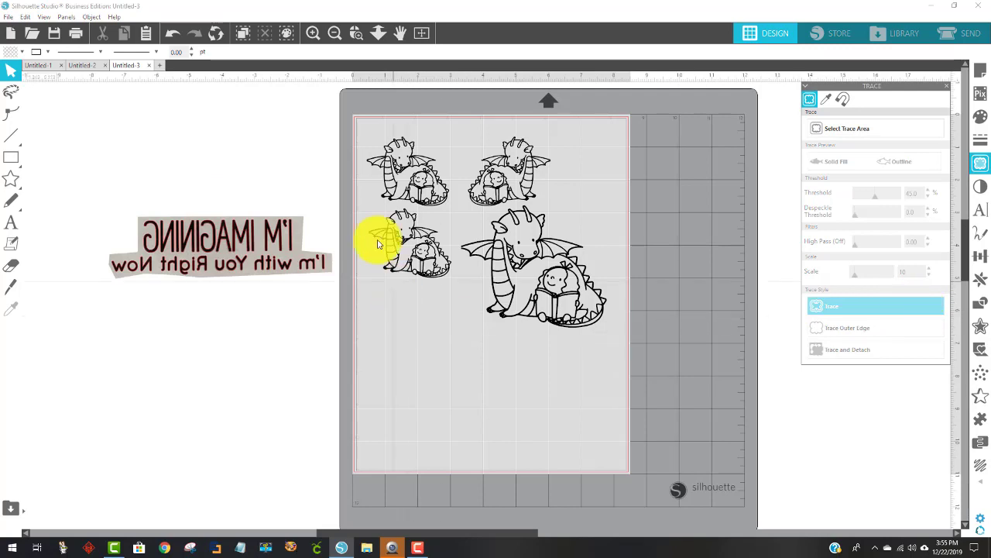
- Move the phrase photo off its traced outline toward the upper left and fill the traced phrase with black
mouse_move(260, 247)
left_mouse_down()
mouse_move(166, 106)
mouse_move(176, 124)
left_mouse_up()
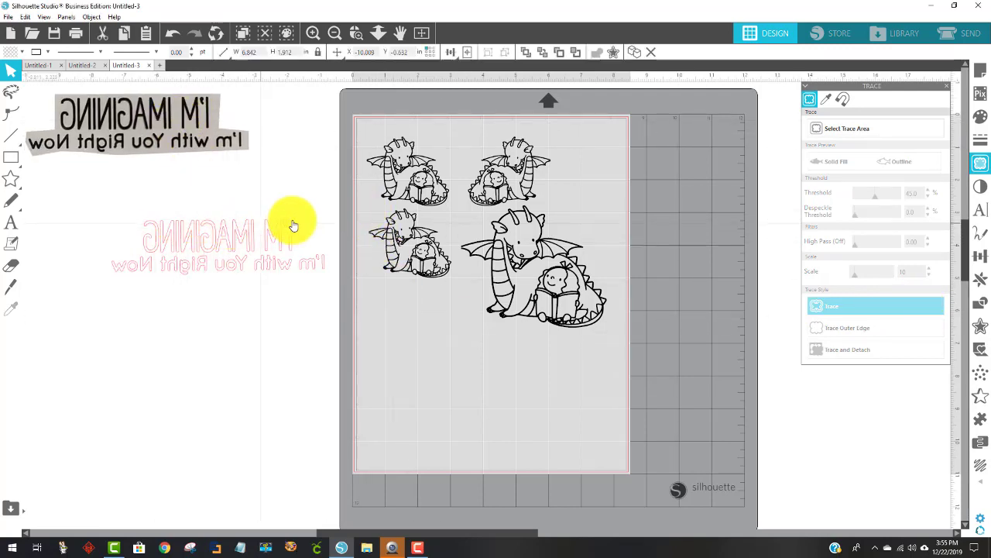
left_click(198, 229)
left_click(198, 229)
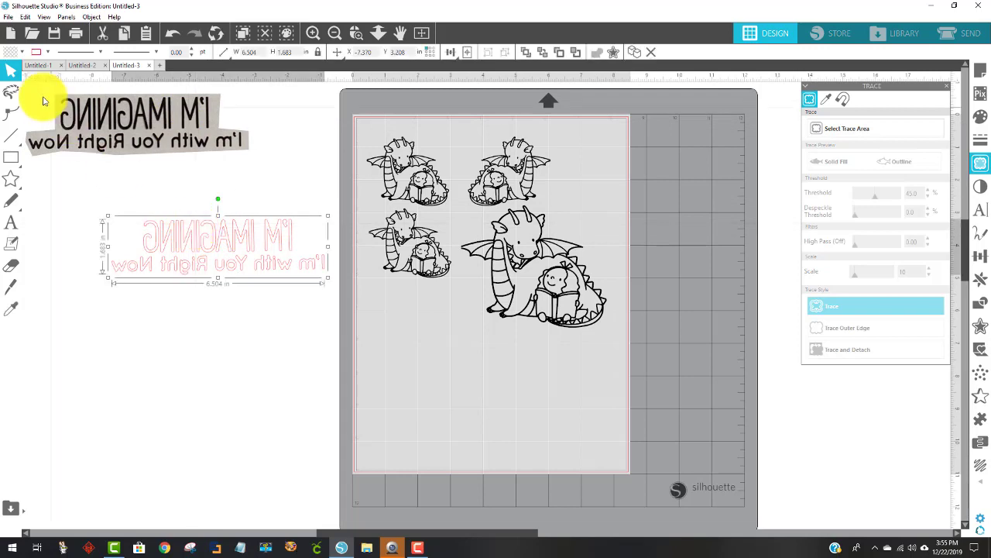
left_click(11, 54)
left_click(11, 71)
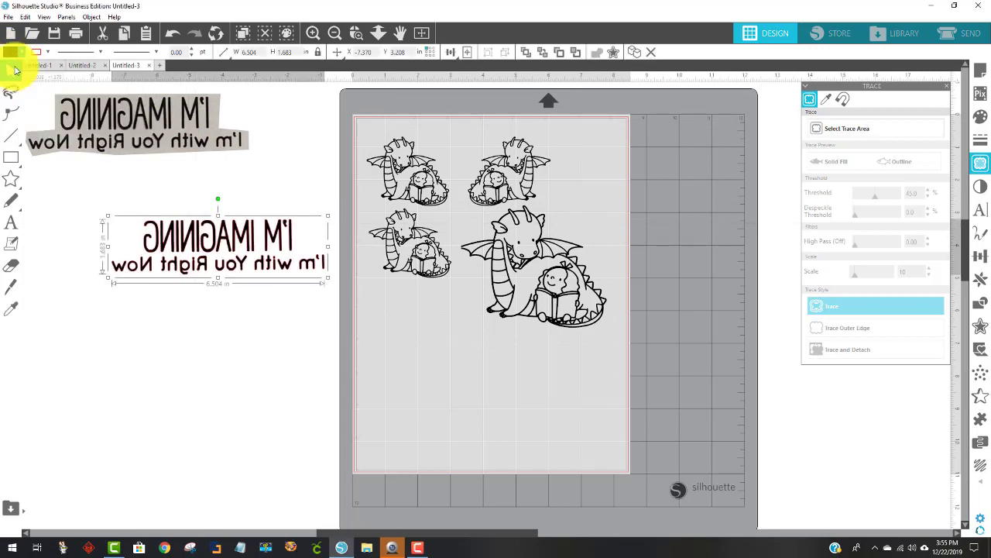
- Set the traced "I'M IMAGINING" phrase's outline to black and scale it down to about 4.45 by 1.15 in beside the page
left_click(37, 54)
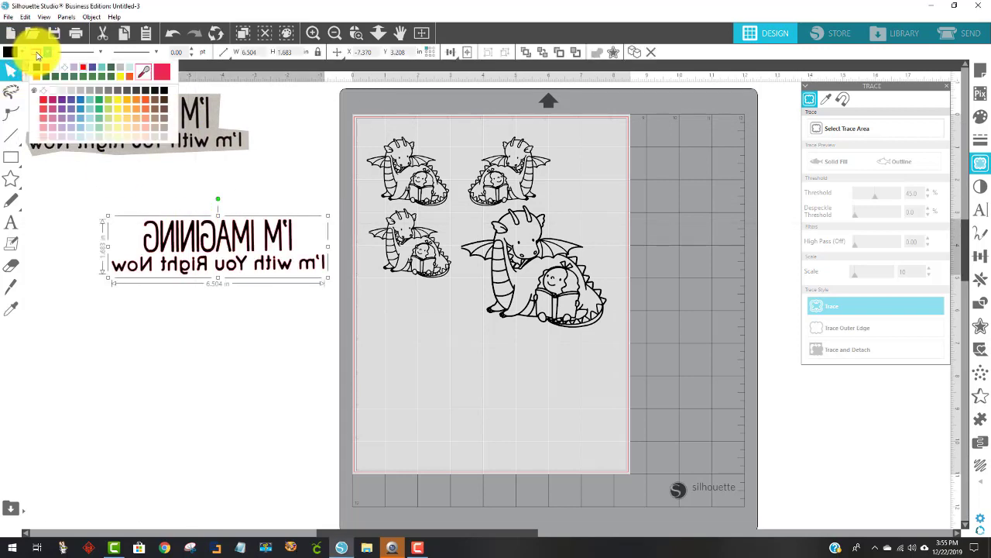
left_click(37, 72)
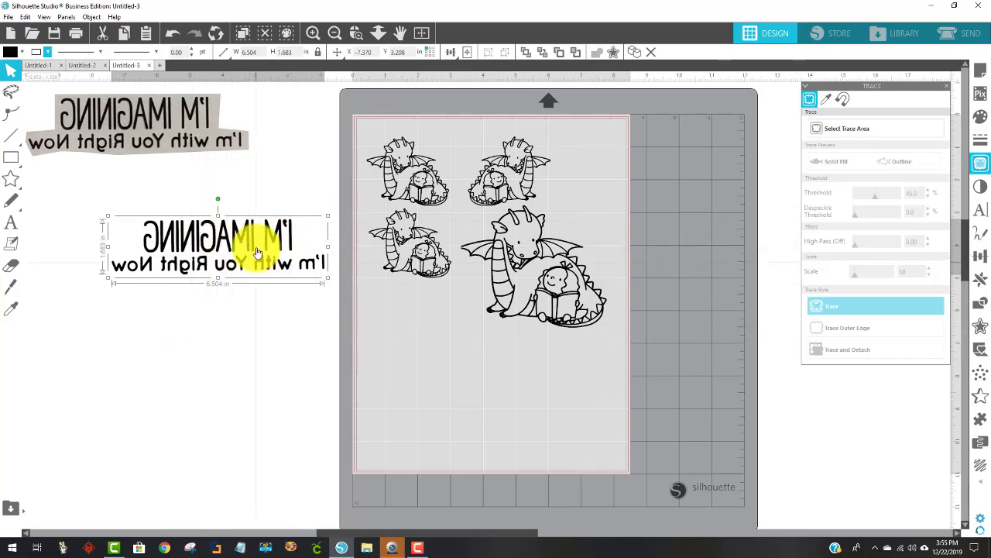
left_click_drag(241, 242, 511, 356)
left_click_drag(598, 392, 531, 381)
left_click_drag(465, 347, 282, 310)
- Try flipping the traced phrase horizontally and moving it onto the page, and undo both changes
right_click(282, 309)
left_click(346, 128)
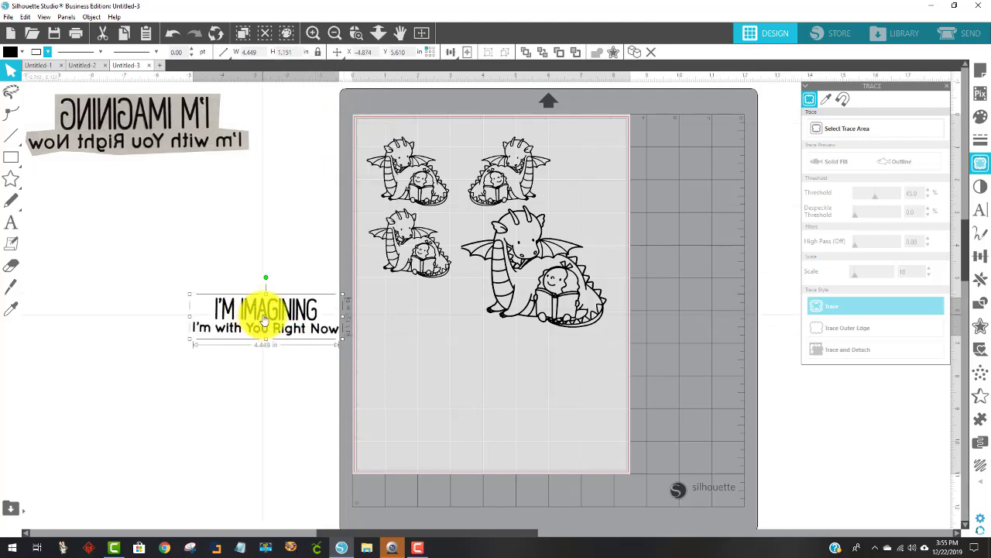
left_click_drag(266, 319, 482, 353)
key("ctrl+z")
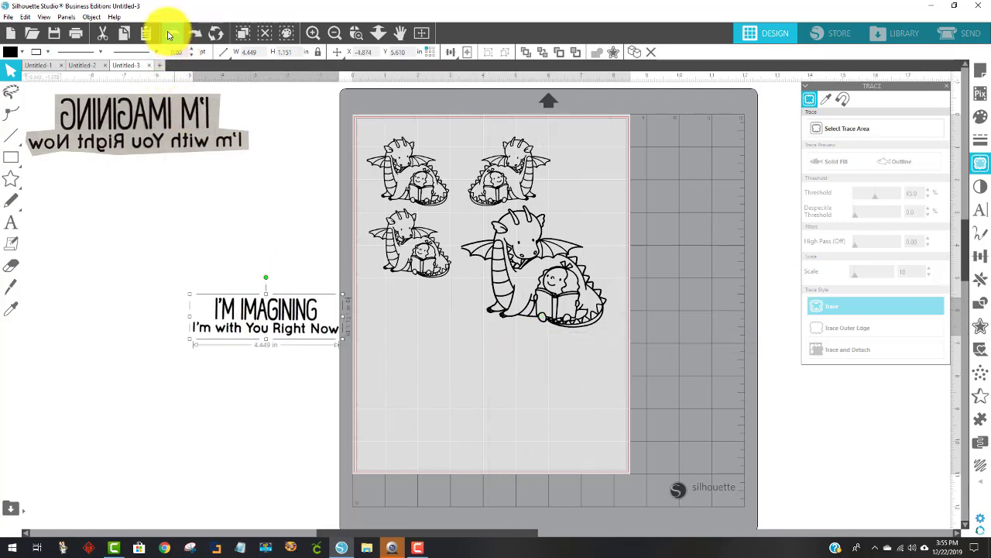
left_click(171, 34)
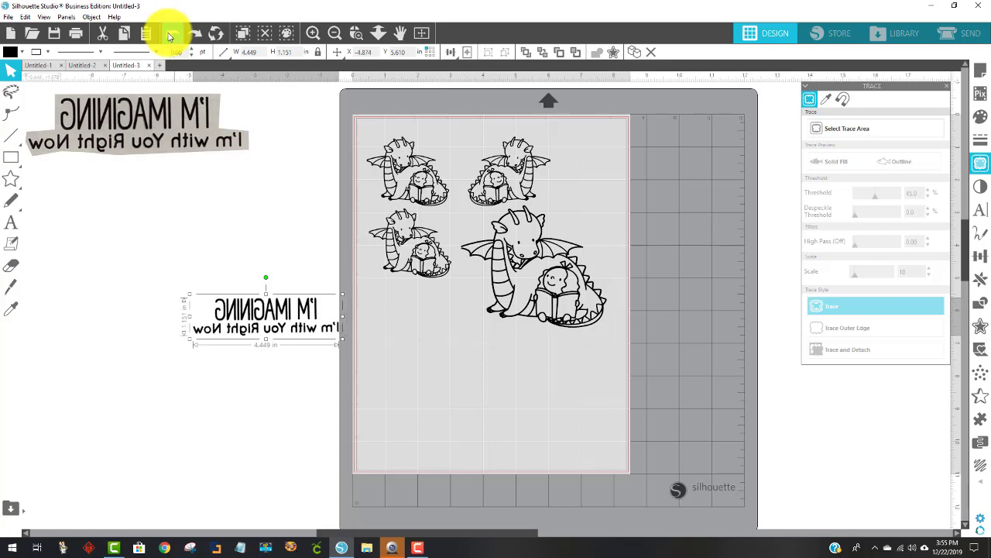
- Flip the traced "I'M IMAGINING" phrase horizontally and place it on the lower part of the page, below the dragons
left_click(242, 328)
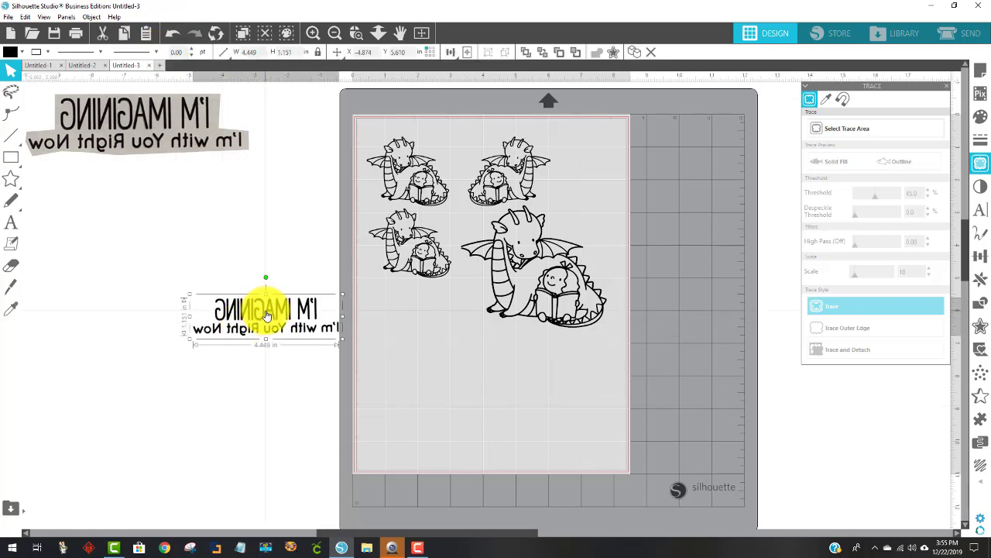
right_click(266, 314)
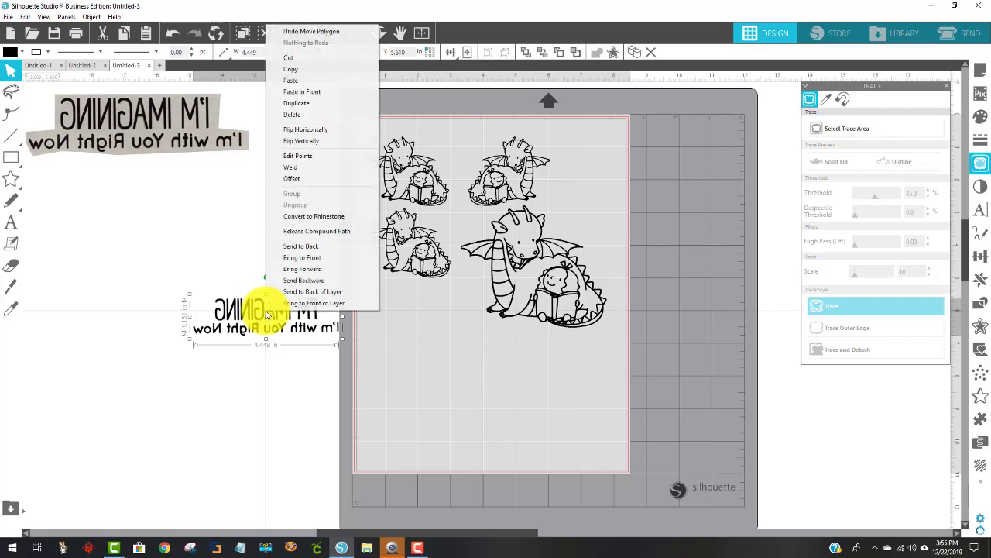
left_click(296, 130)
left_click_drag(298, 326, 476, 391)
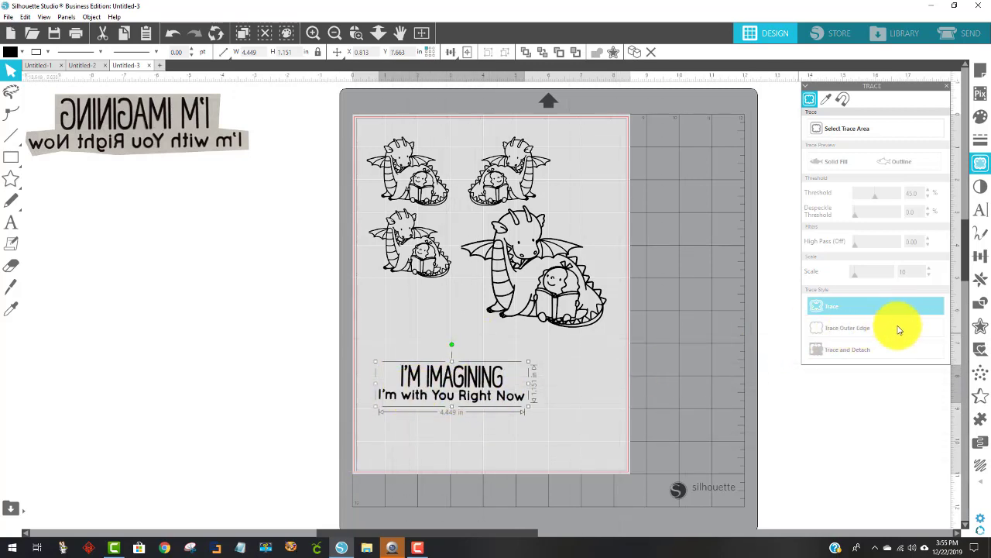
- Create a 0.125 in offset with rounded corners around the phrase and fill it with white
left_click(980, 327)
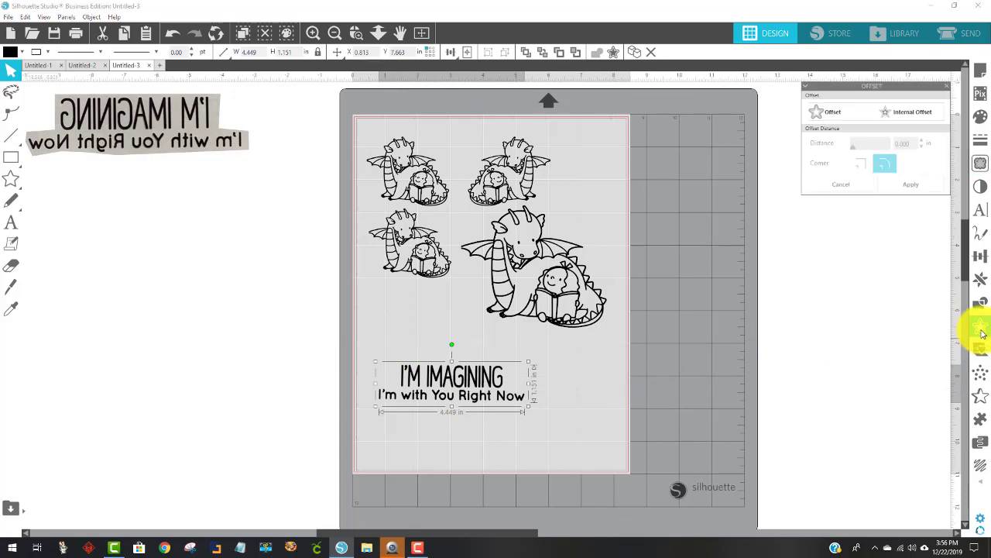
left_click(834, 114)
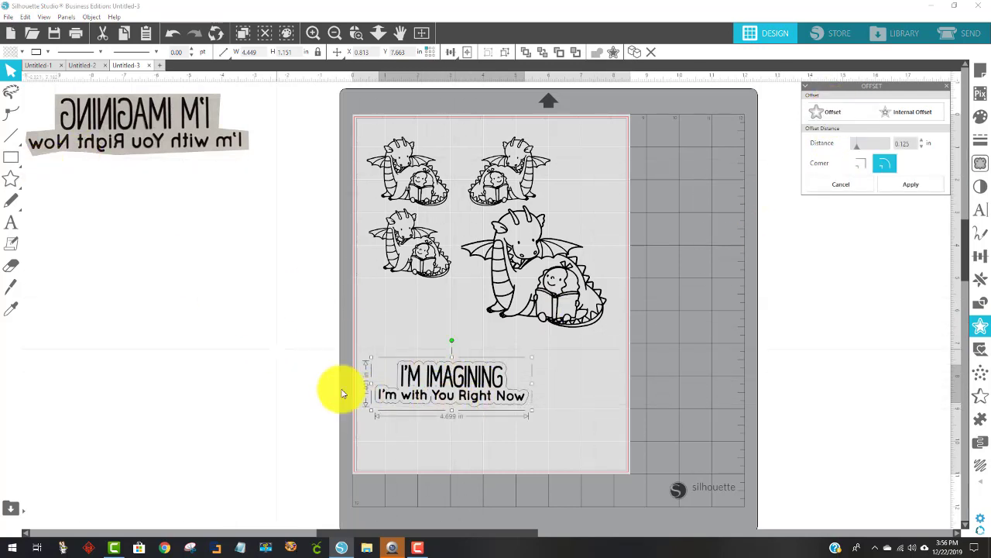
left_click(22, 52)
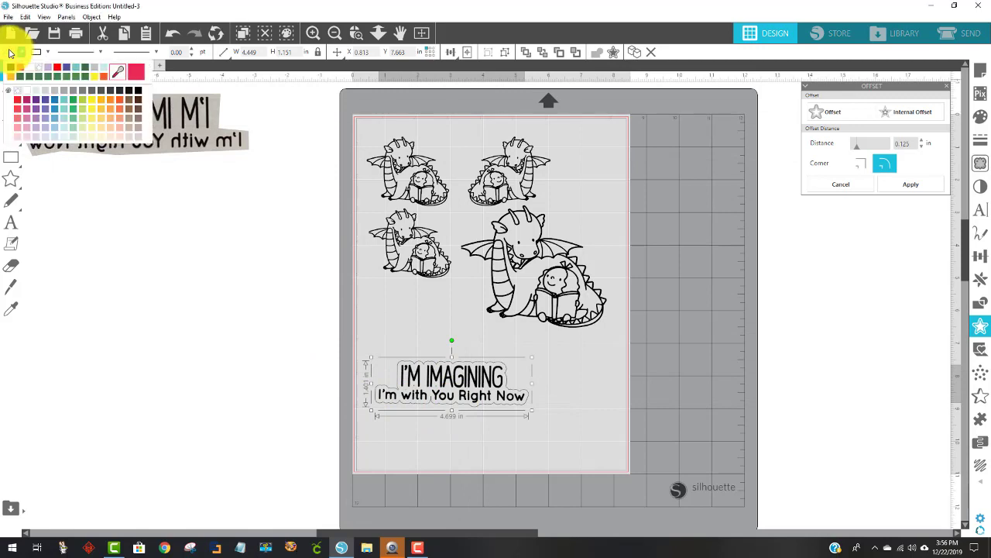
left_click(20, 105)
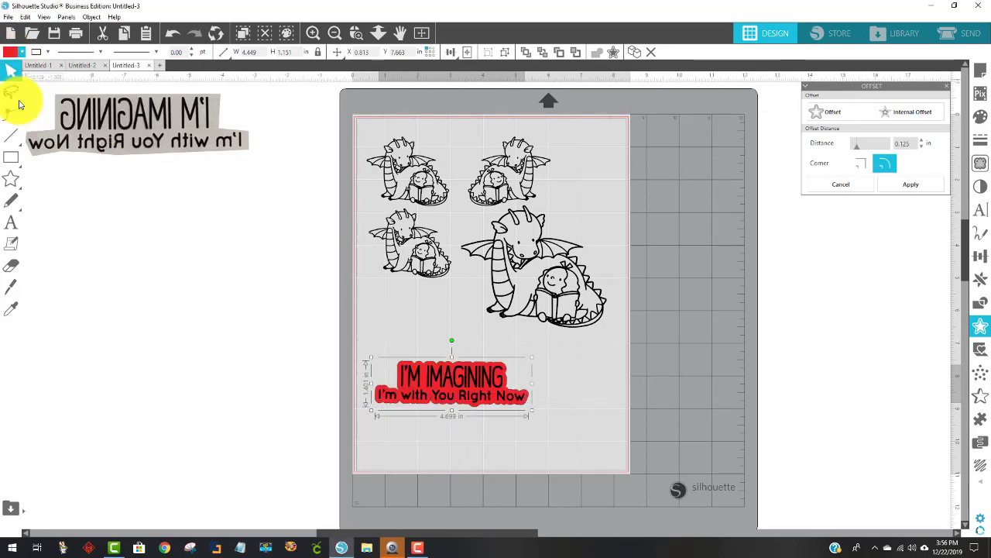
left_click(7, 53)
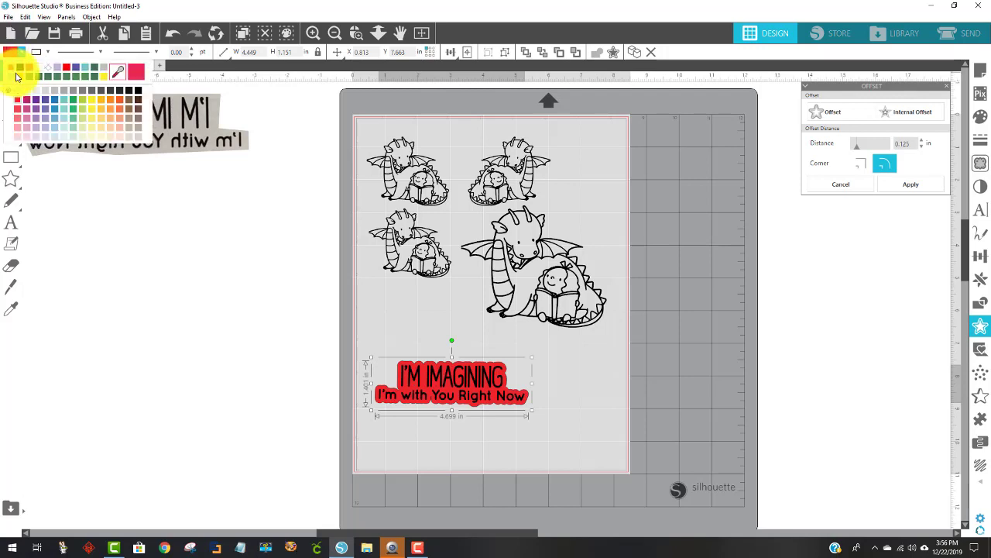
left_click(37, 70)
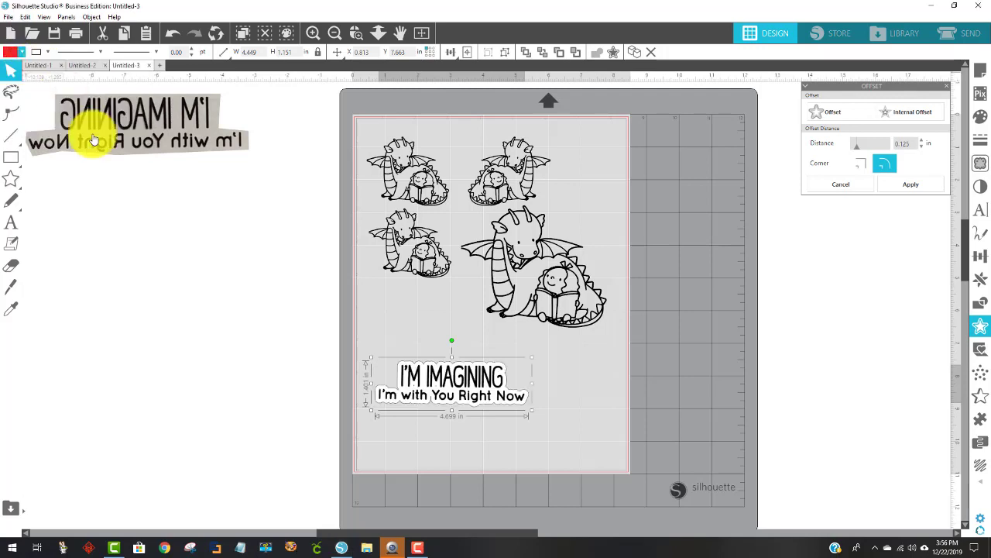
- Group the phrase with its white offset and place a smaller copy, about 3.01 by 0.90 in, above the larger one
left_click(450, 467)
left_click(486, 378)
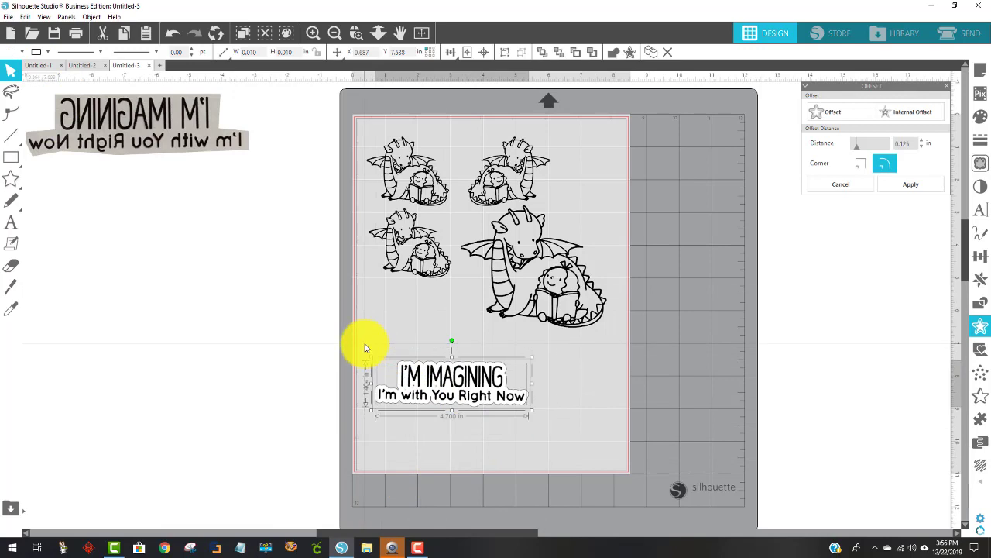
right_click(428, 371)
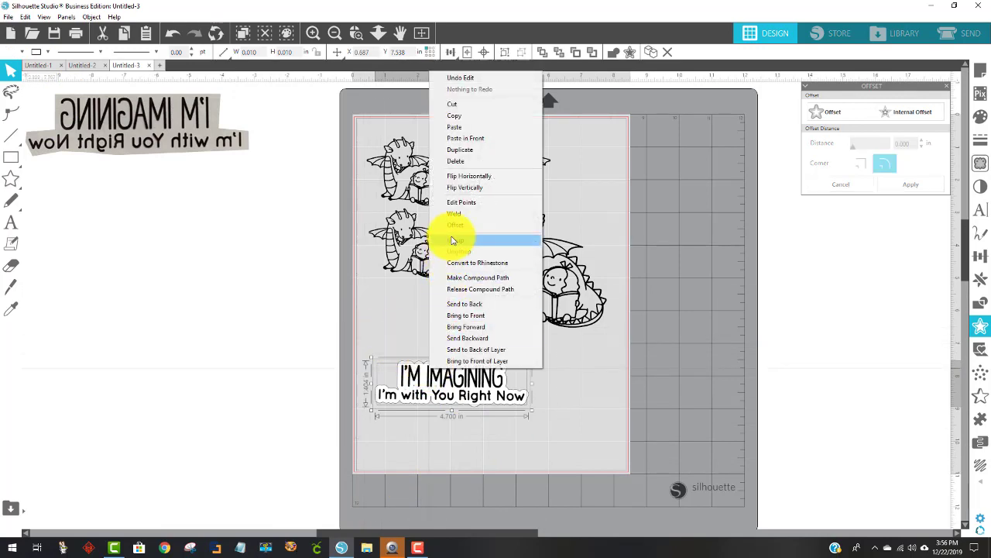
left_click(444, 239)
left_click_drag(498, 394, 600, 398)
left_click_drag(676, 403, 432, 341)
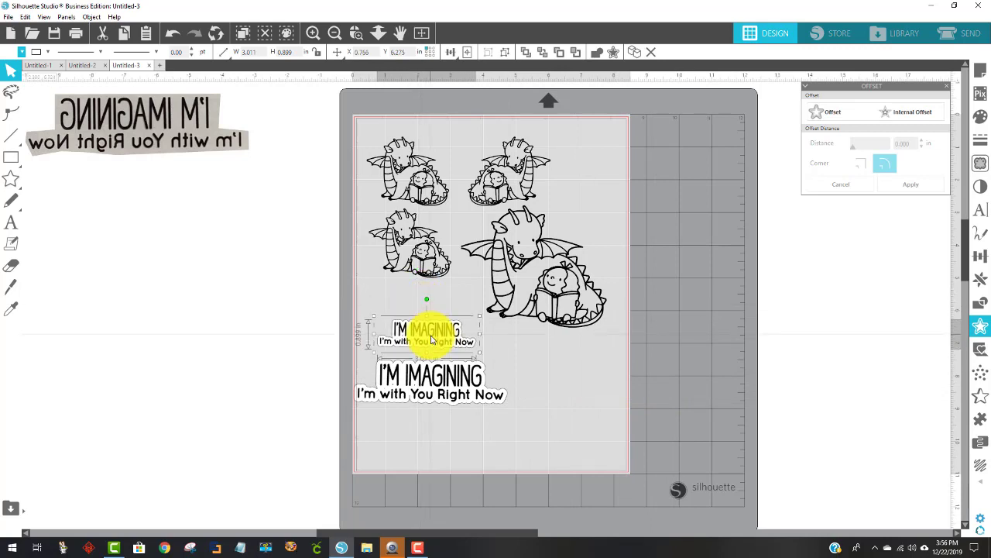
- Move the small dragon from the second row off the page and create a 0.125 in rounded offset around it
left_click(410, 267)
left_click_drag(408, 271, 226, 302)
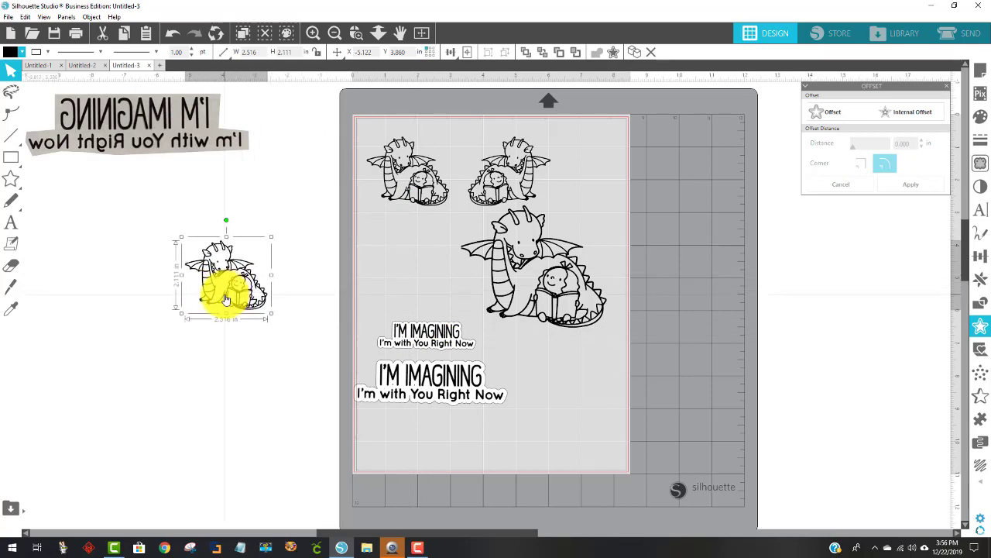
left_click(839, 116)
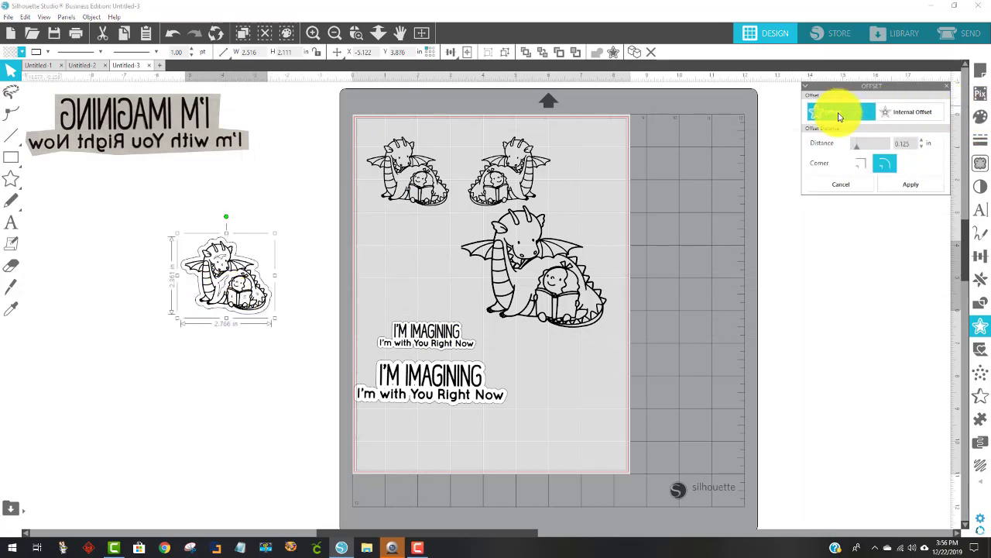
- Move the small dragon off its offset outline so the two sit side by side
left_click(356, 33)
left_click_drag(149, 201, 322, 350)
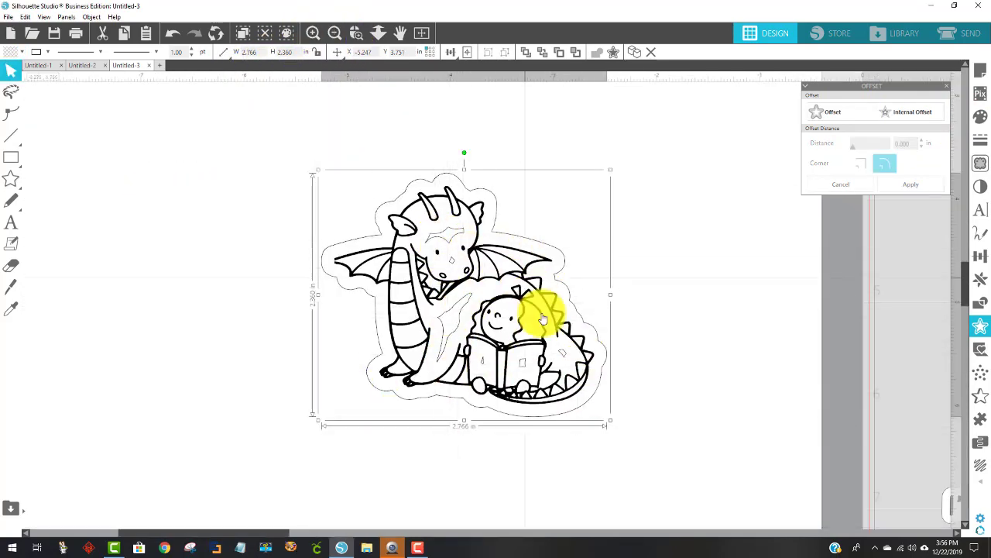
left_click(674, 211)
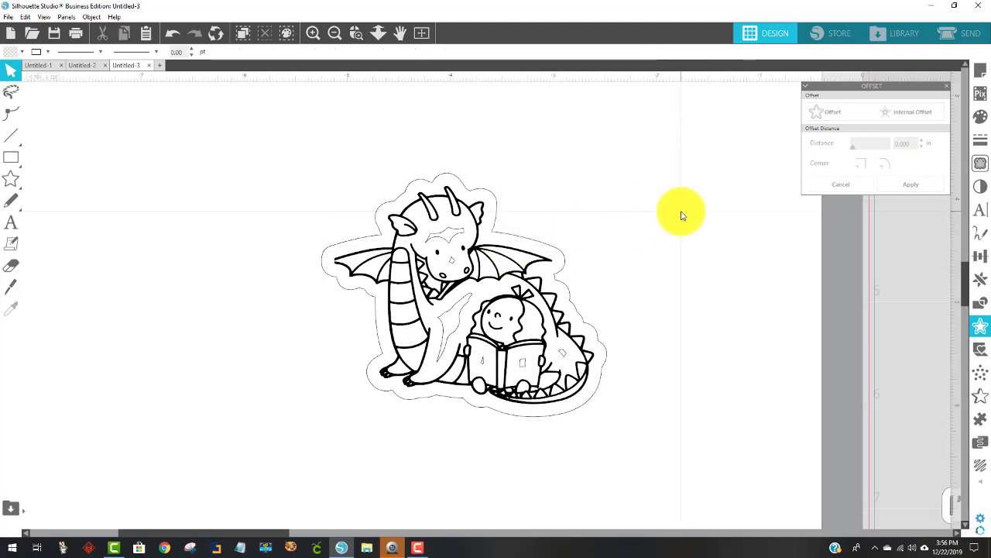
left_click(422, 225)
left_click_drag(404, 217, 98, 220)
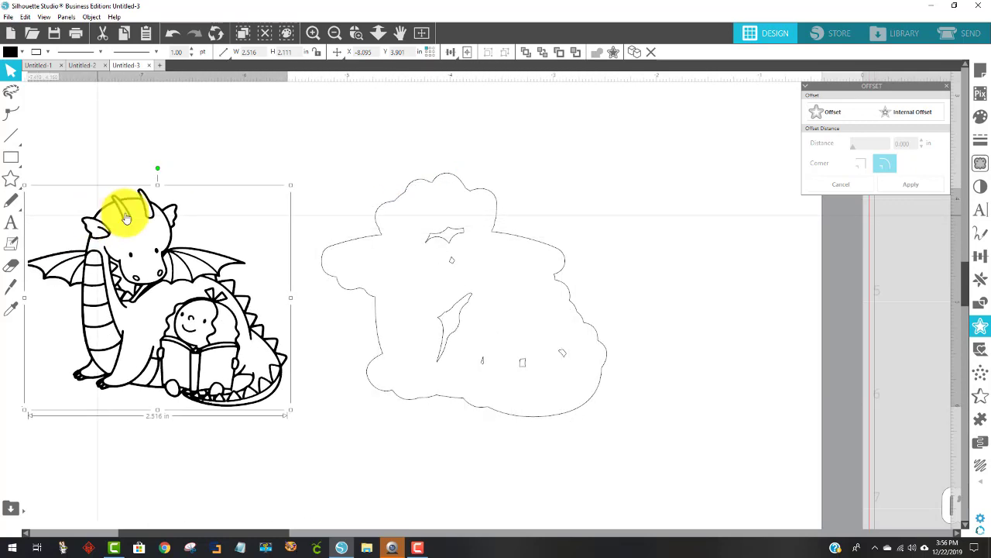
- Release the dragon offset's compound path, weld it into one outline without inner shapes, and set the line thickness to 0.00 pt
left_click_drag(341, 145, 642, 439)
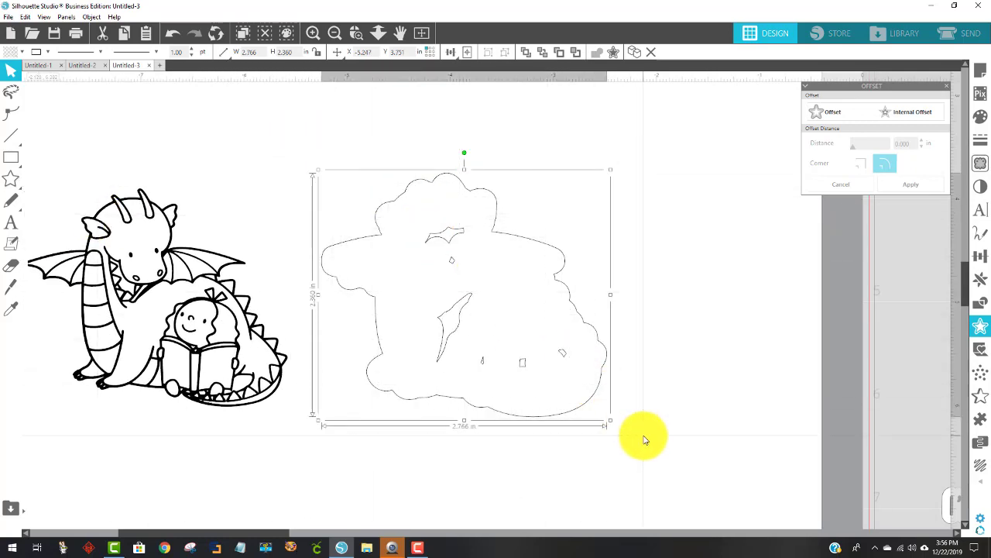
left_click(91, 17)
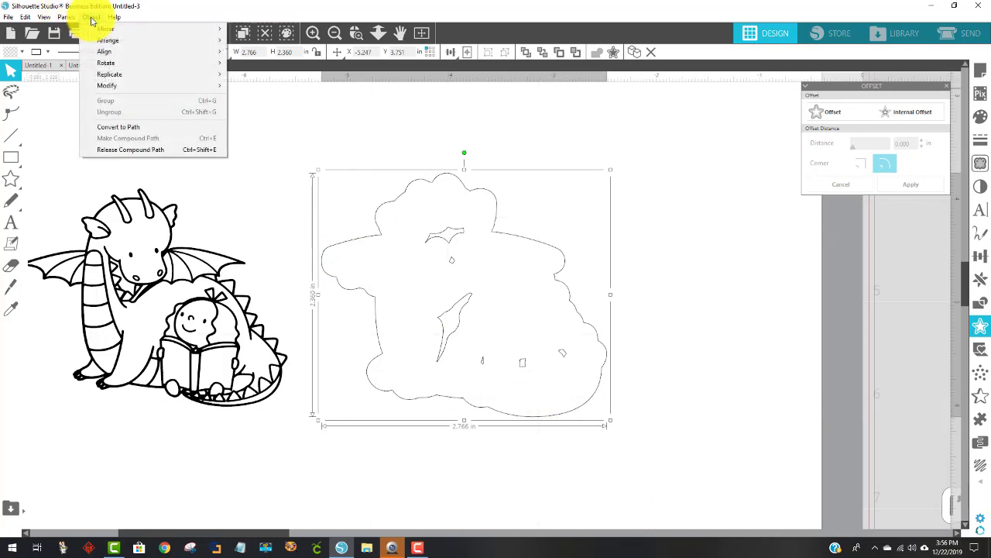
left_click(163, 150)
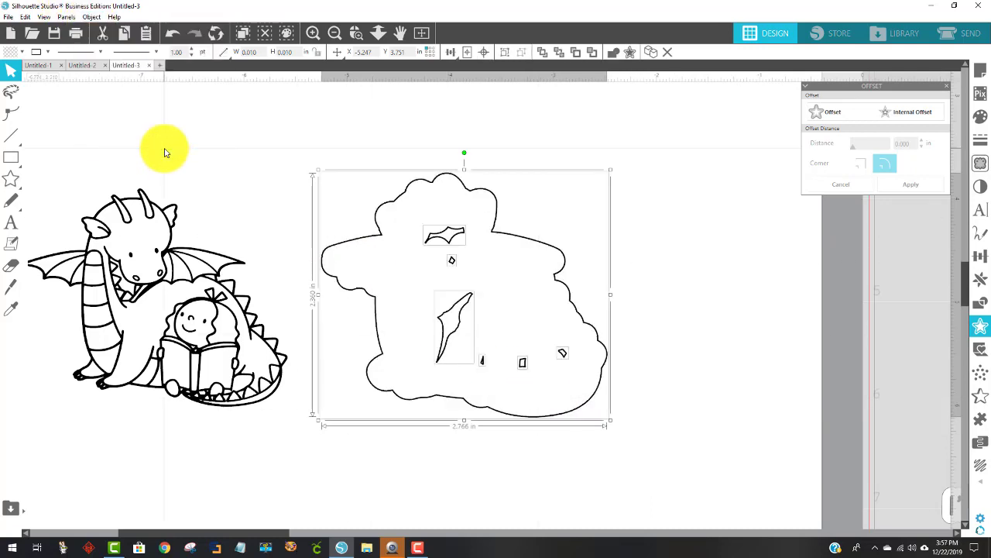
right_click(534, 291)
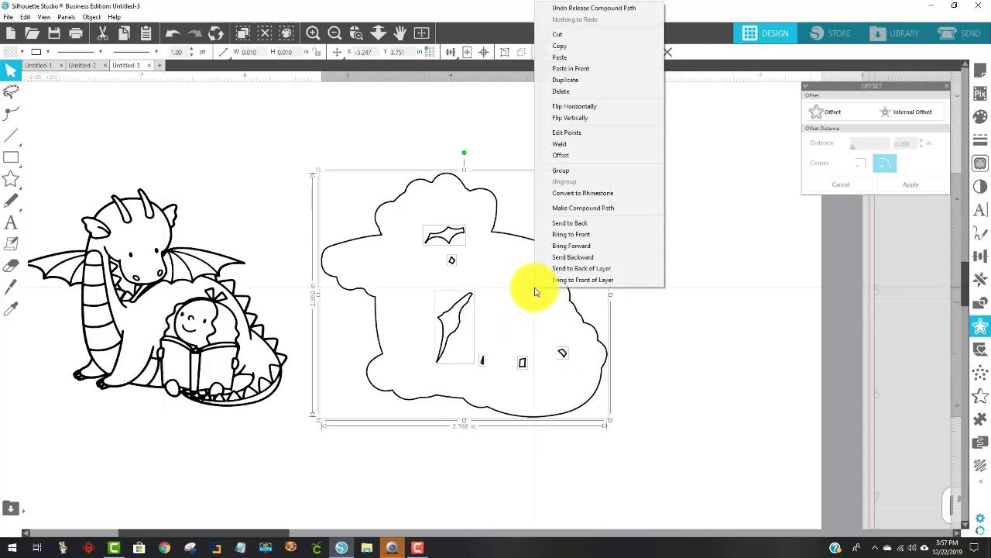
left_click(563, 145)
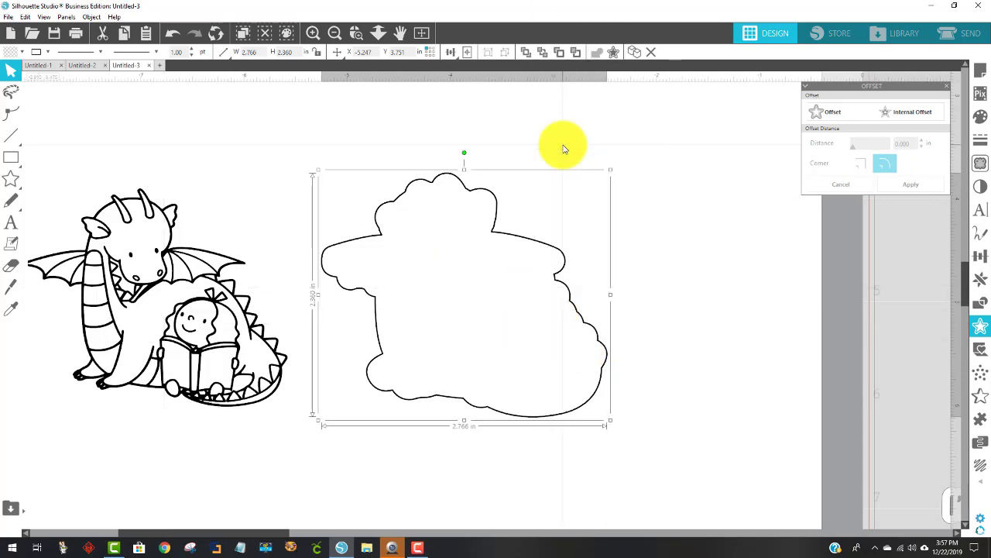
left_click(192, 57)
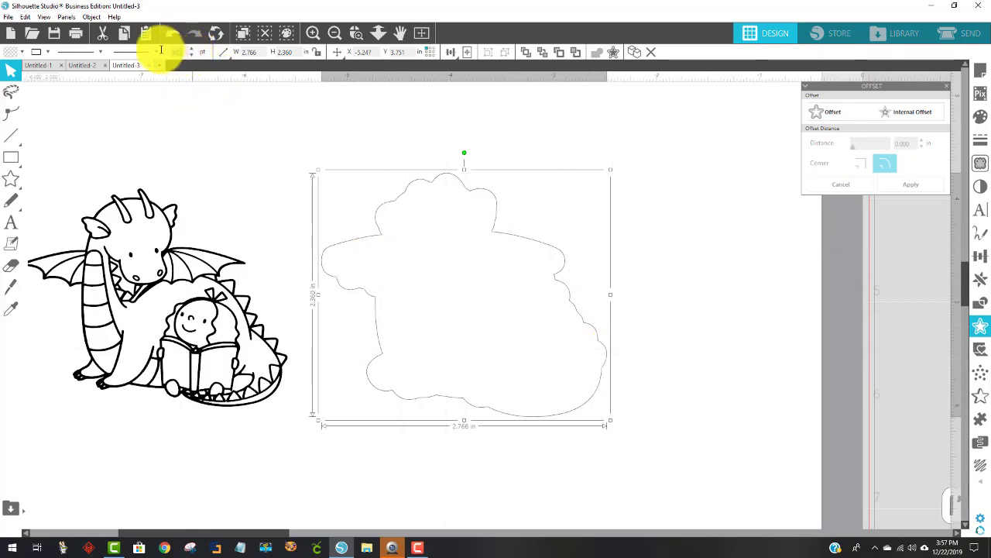
- Place the dragon back inside its welded outline, center the two on each other and group them
left_click_drag(214, 332, 507, 310)
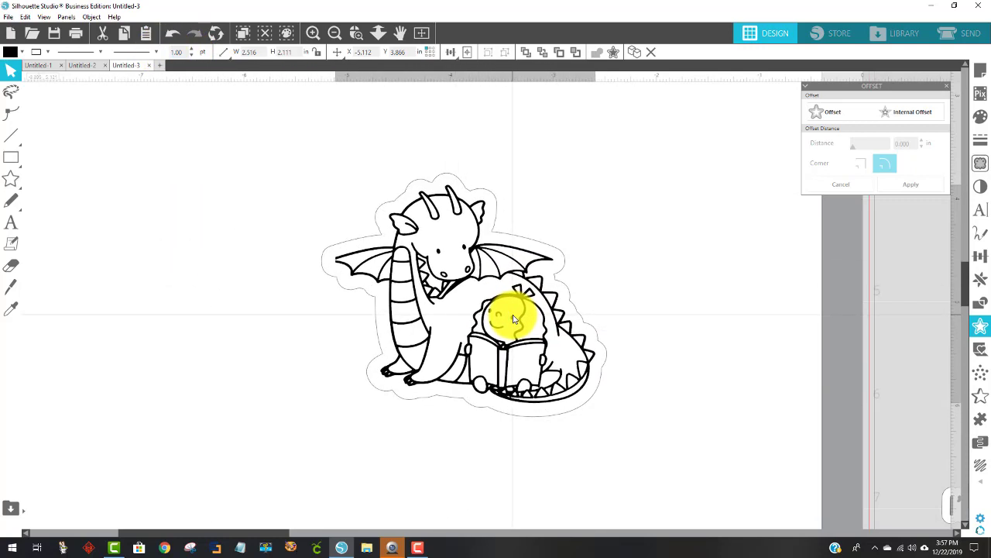
left_click_drag(623, 452, 276, 147)
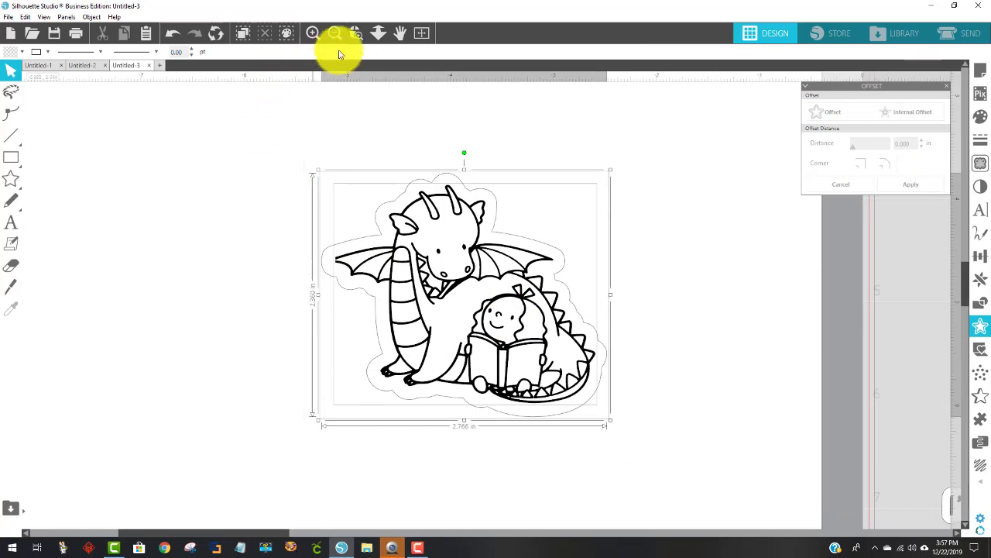
left_click(485, 54)
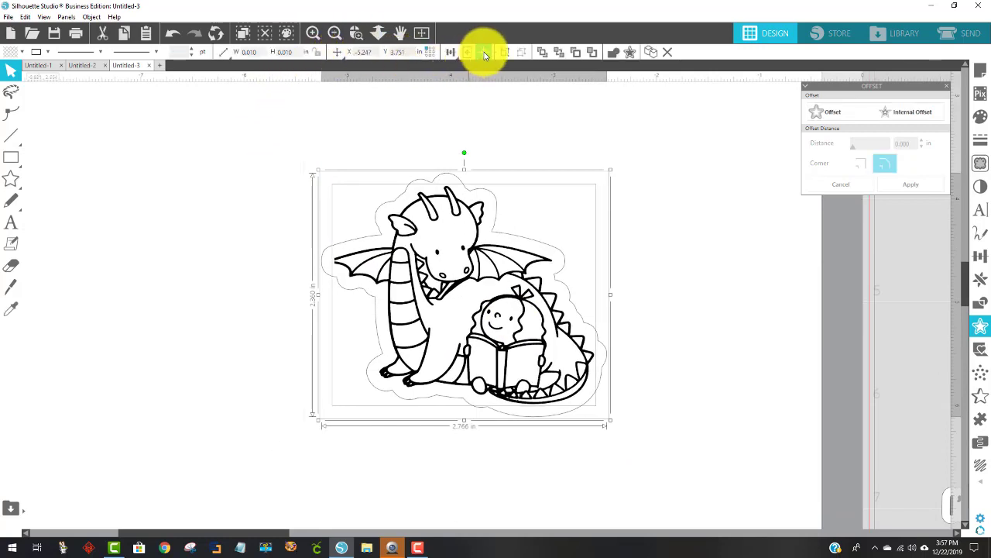
right_click(538, 284)
left_click(591, 409)
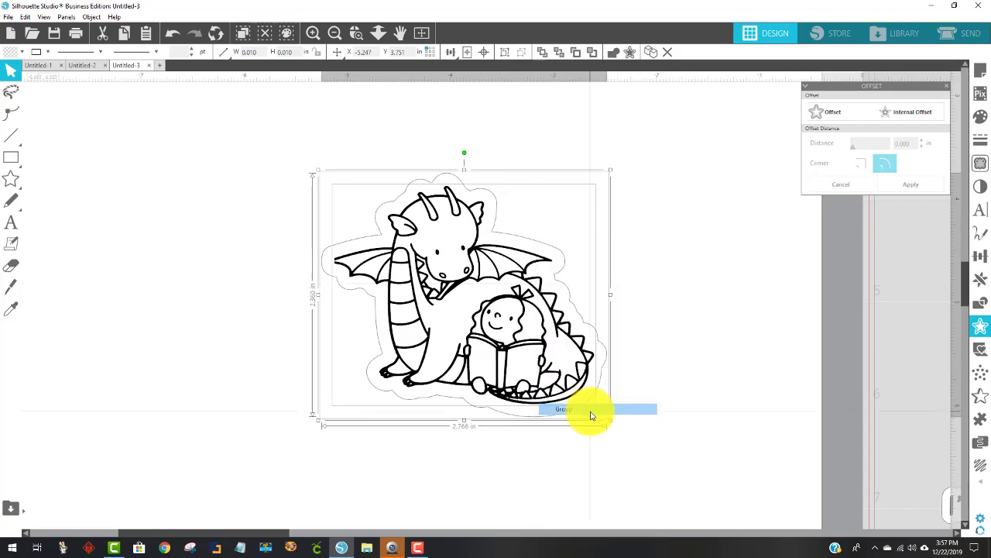
- Try placing the grouped dragon on the page above the small phrase, undo that move and select the dragon beside the page
left_click_drag(270, 534, 410, 531)
left_click_drag(127, 333, 693, 293)
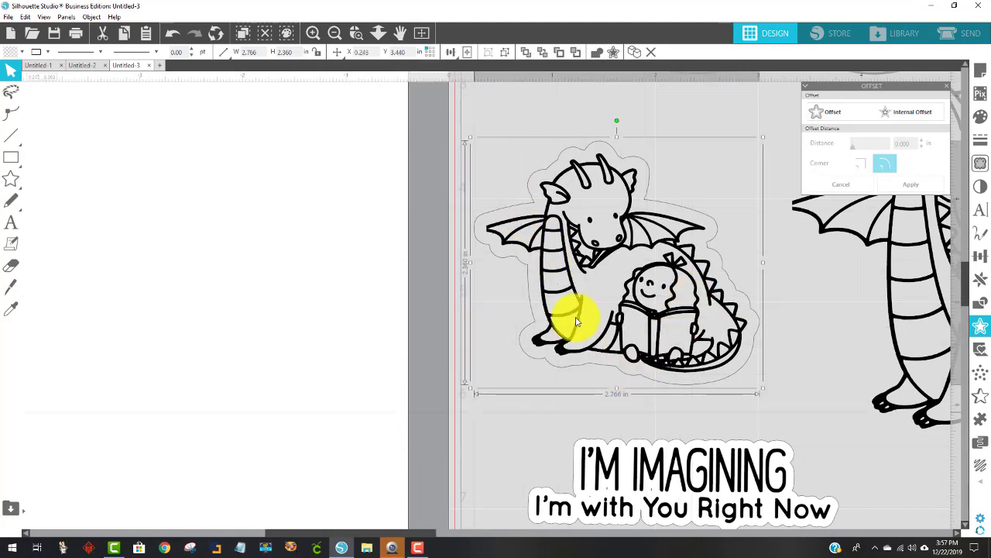
key("ctrl+z")
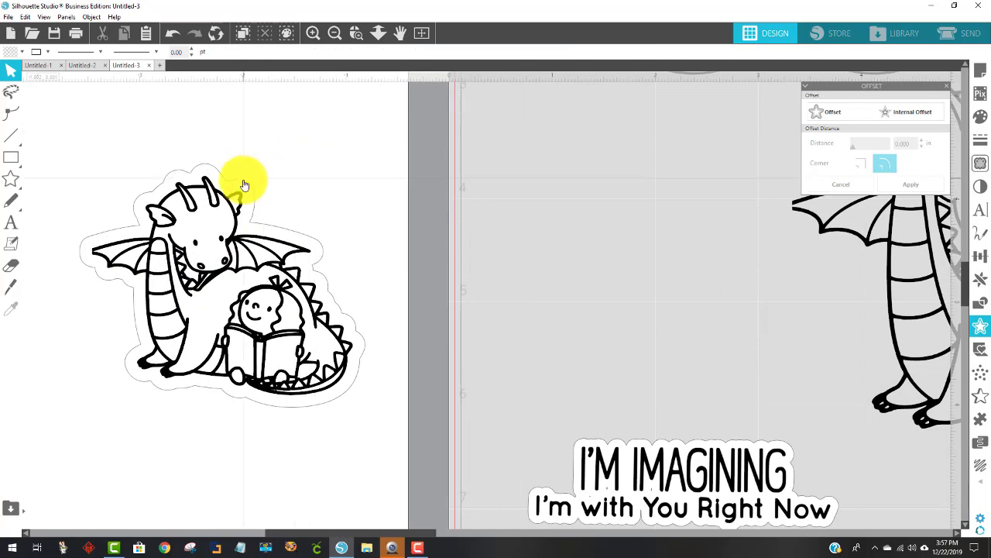
left_click(244, 184)
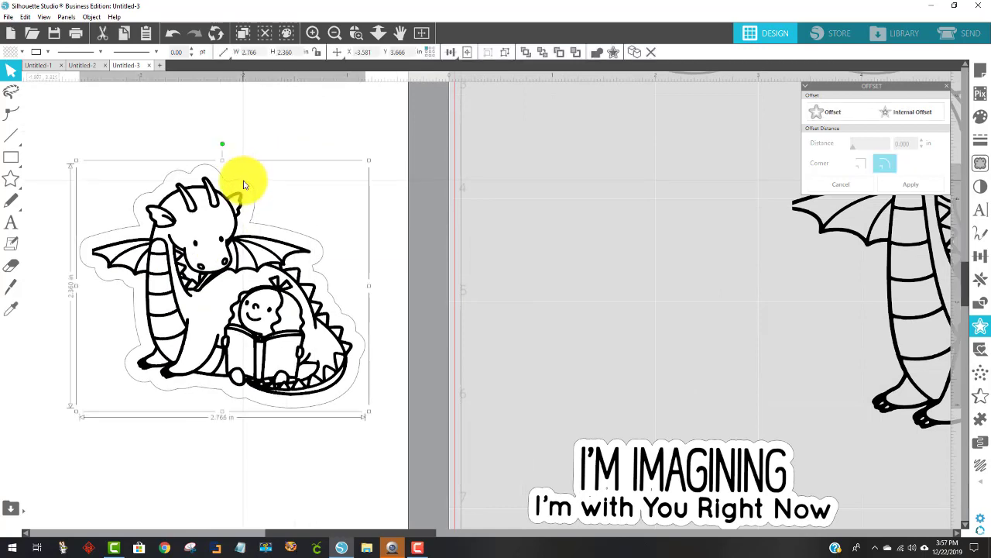
- Try filling the whole dragon group with white, and undo that fill
left_click(16, 53)
left_click(14, 72)
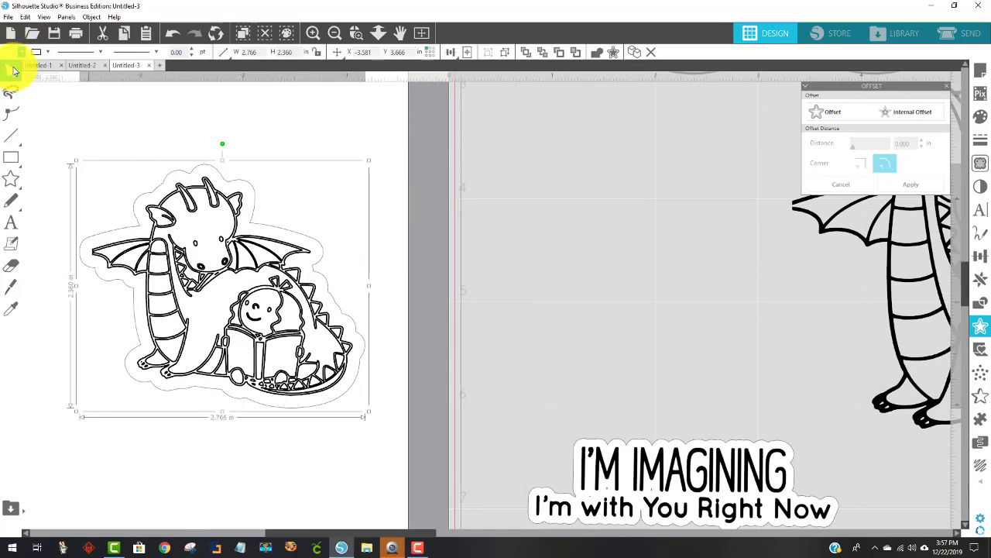
left_click(172, 33)
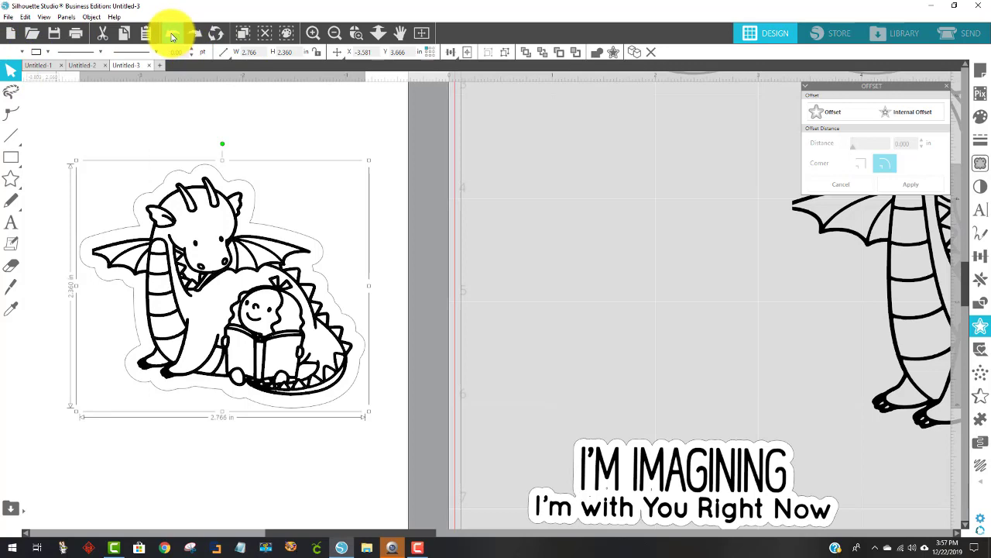
- Ungroup the small dragon and fill only its offset outline, trying teal before settling on white
right_click(267, 283)
left_click(310, 410)
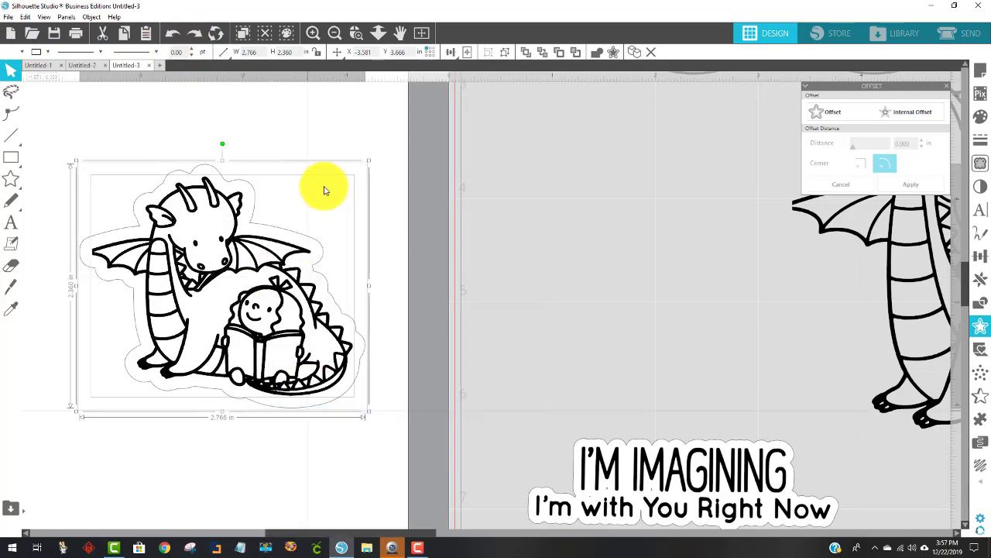
left_click(271, 128)
left_click(201, 168)
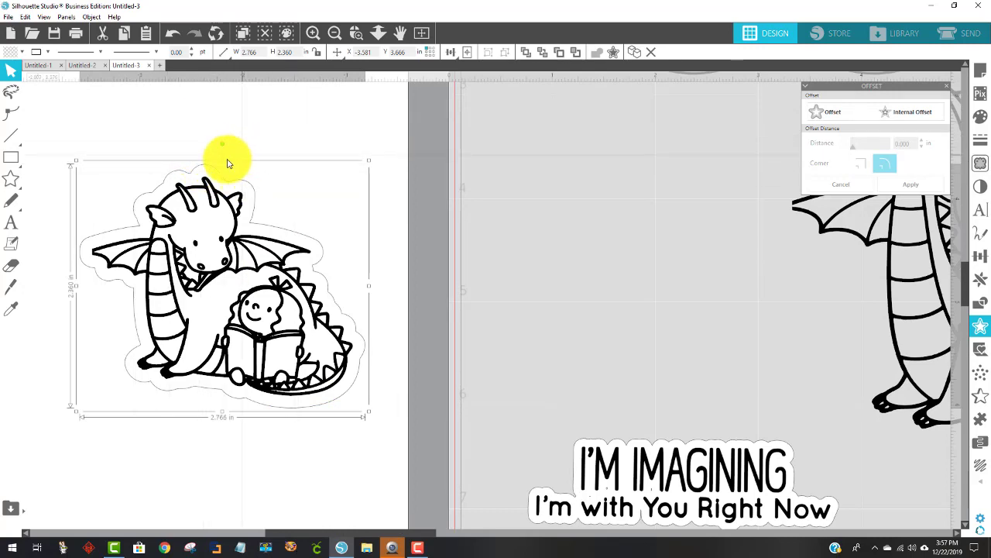
left_click(12, 55)
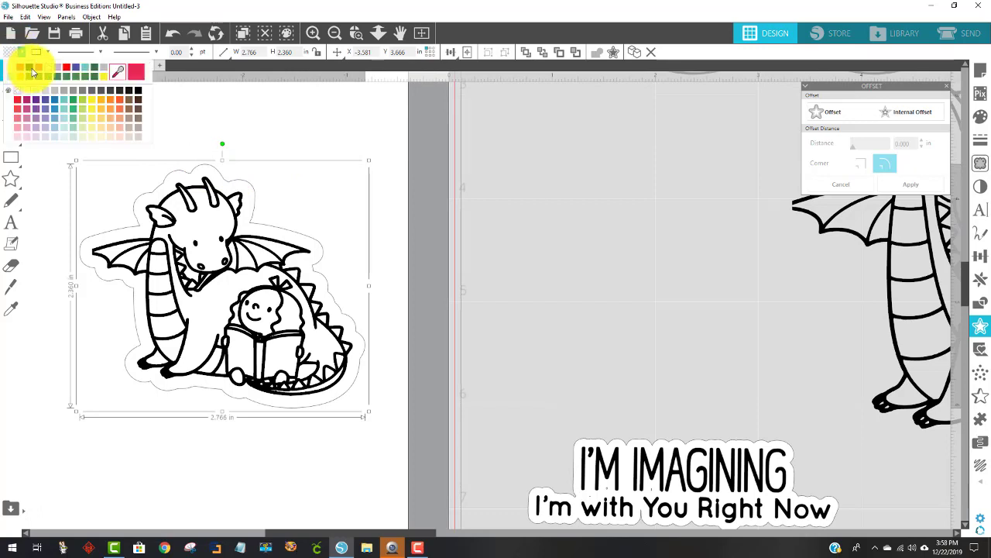
left_click(85, 70)
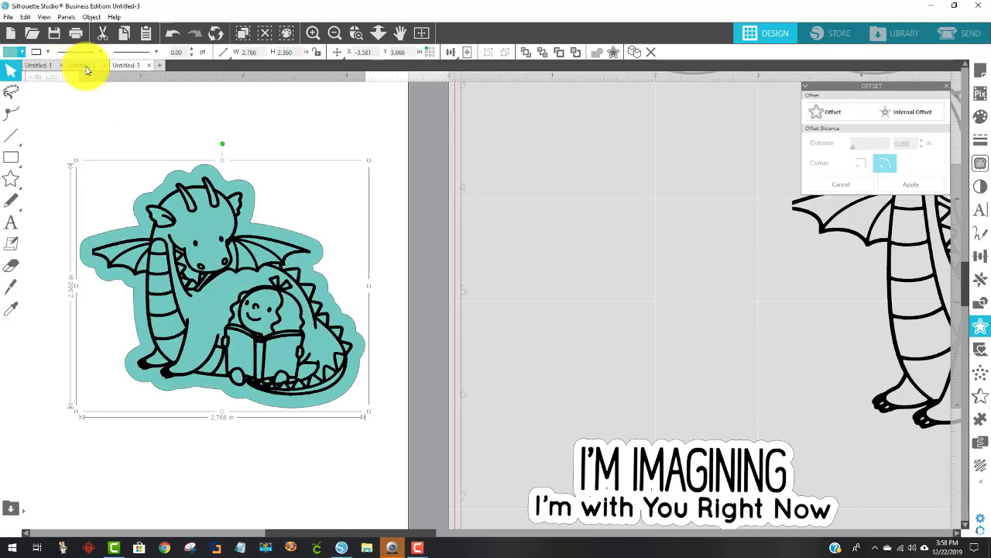
left_click(11, 56)
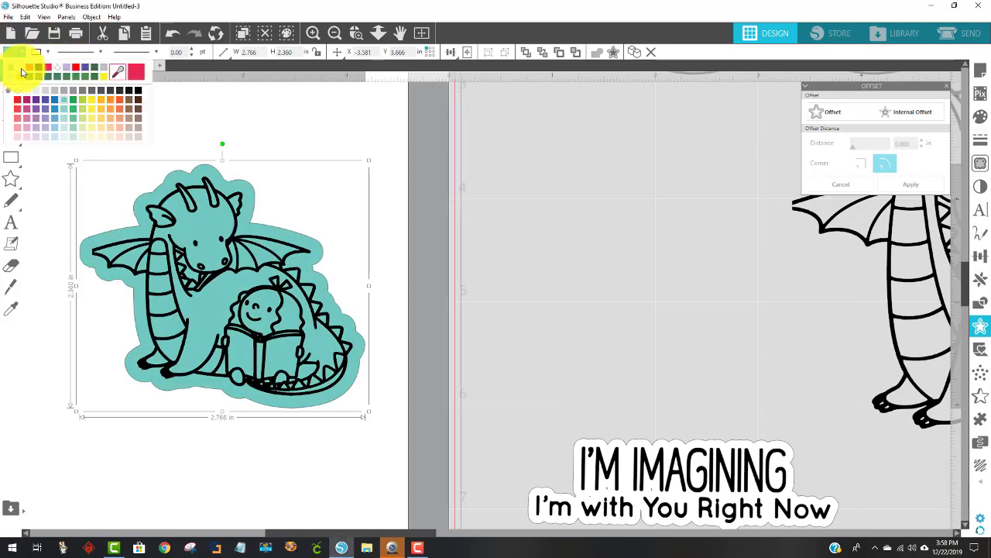
left_click(21, 72)
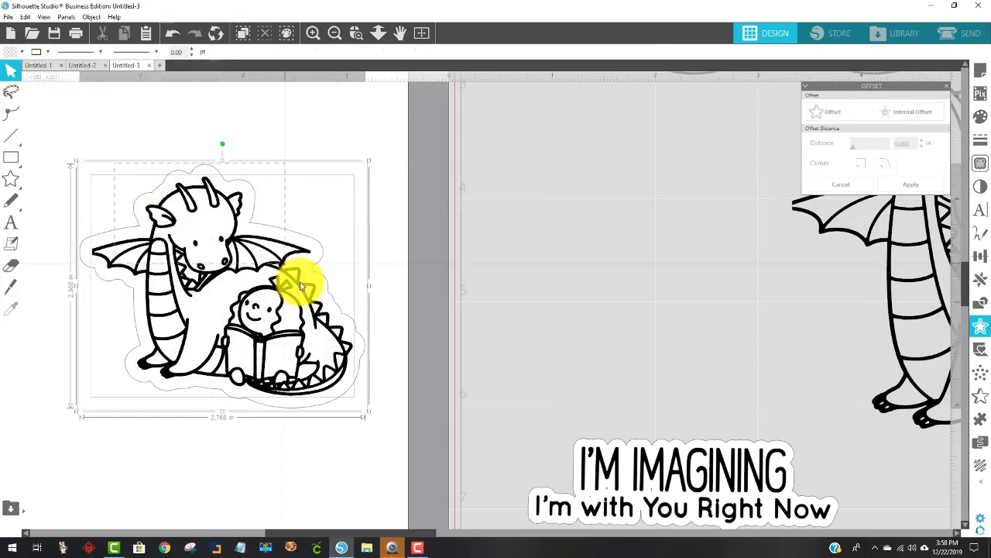
- Group the small dragon with its white backing and place it on the page above the small phrase
right_click(273, 352)
left_click(303, 218)
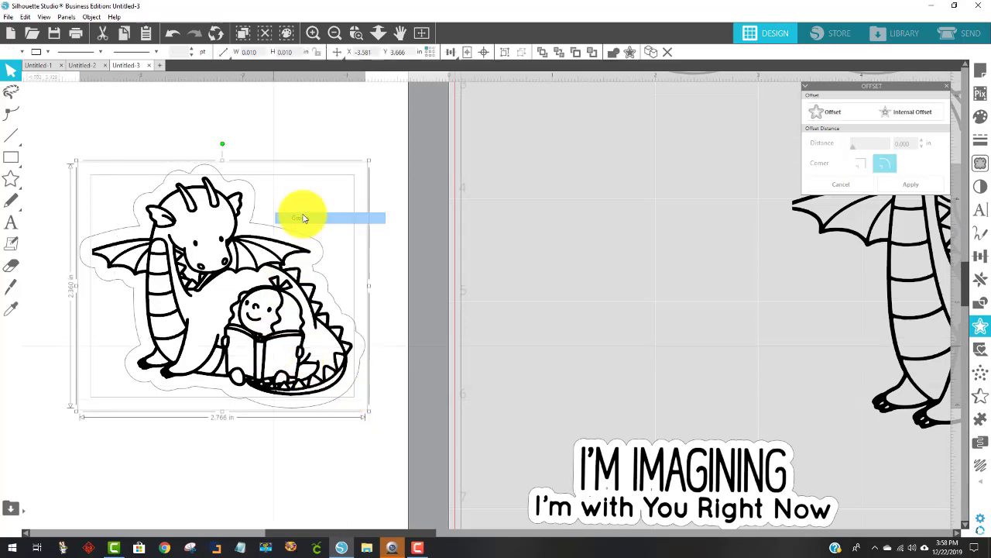
left_click_drag(221, 250, 620, 206)
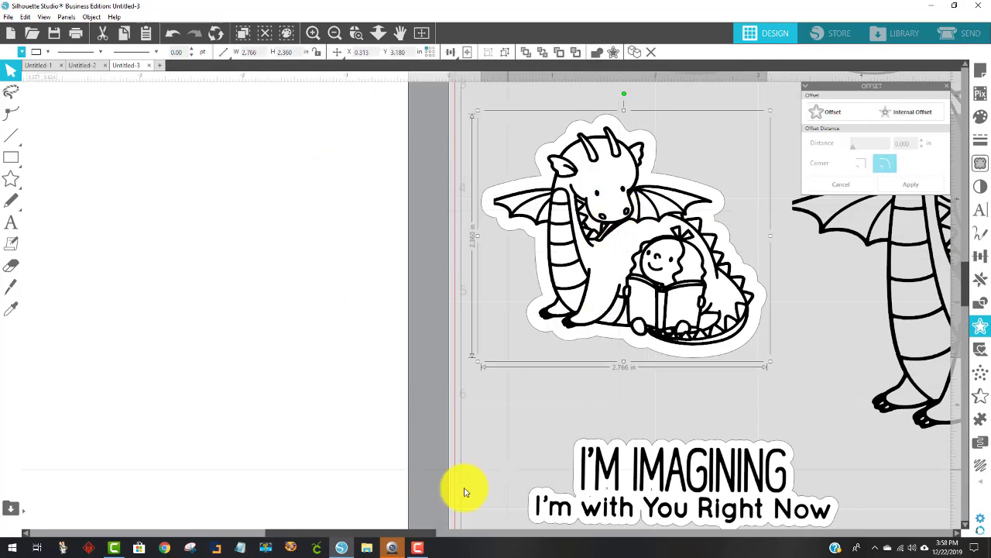
- Scale the large dragon on the page down to about 2.85 in wide and shift it slightly
left_click_drag(360, 534, 543, 543)
left_click(573, 411)
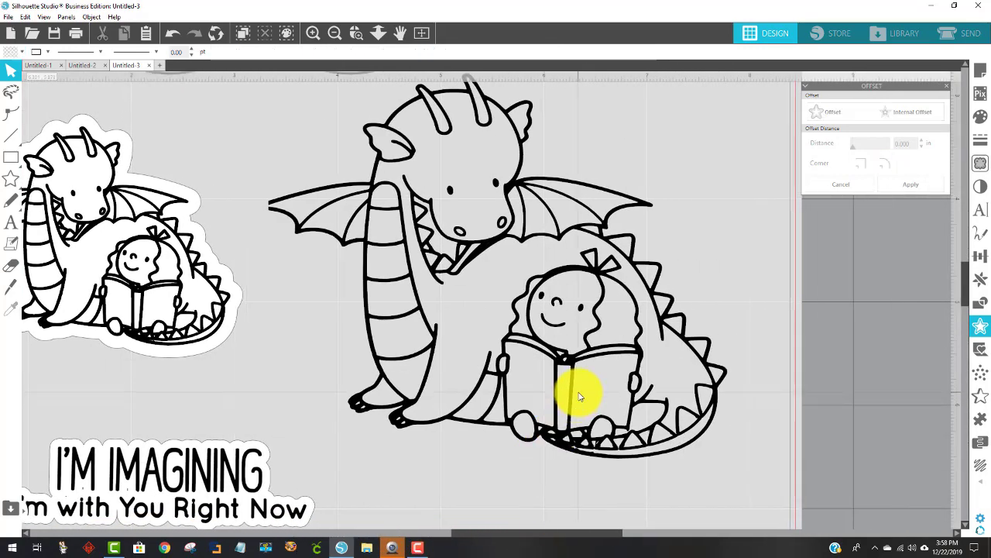
left_click(707, 444)
left_click_drag(730, 465, 471, 275)
left_click_drag(542, 319, 559, 316)
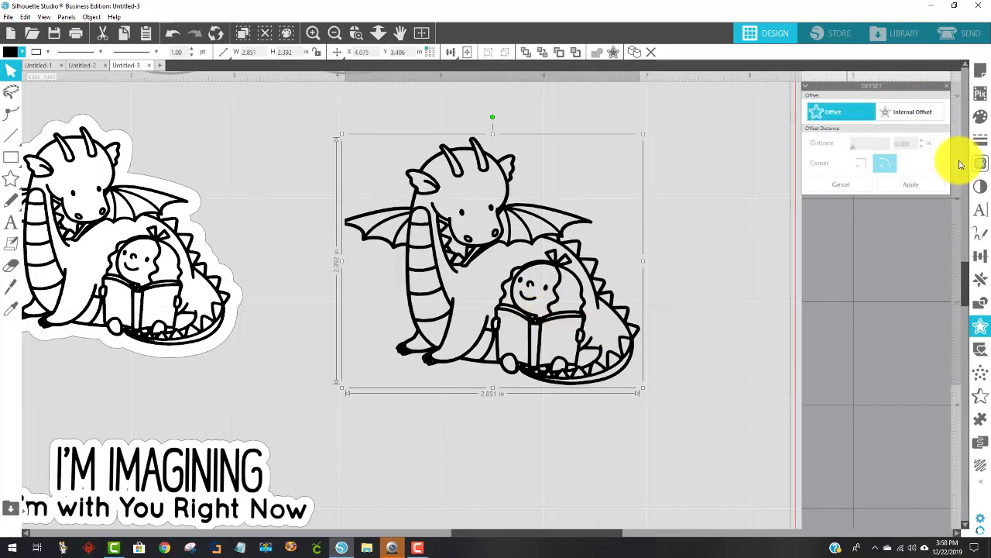
- Create a 0.125 in rounded-corner offset around the resized dragon and separate the dragon and outline side by side
left_click(980, 330)
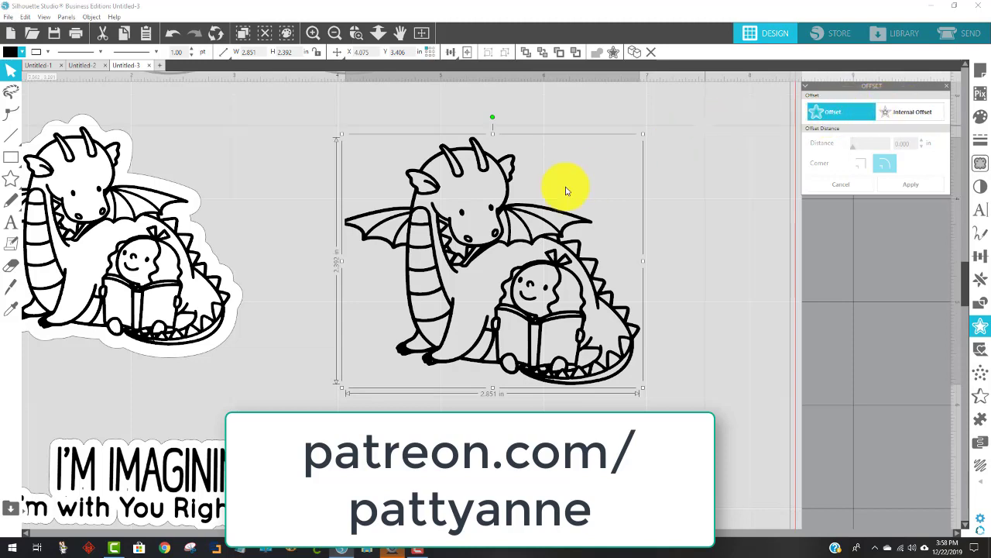
left_click(842, 115)
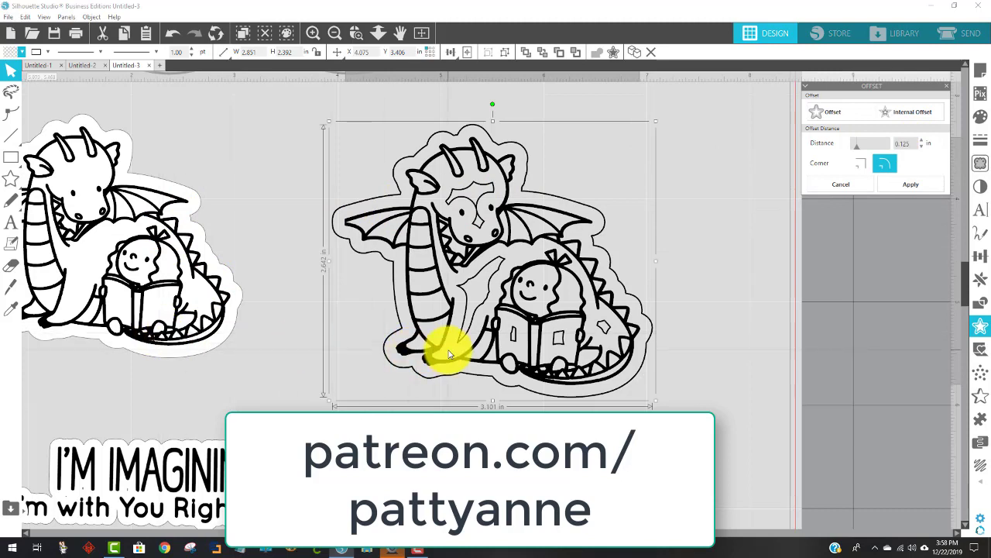
left_click(707, 237)
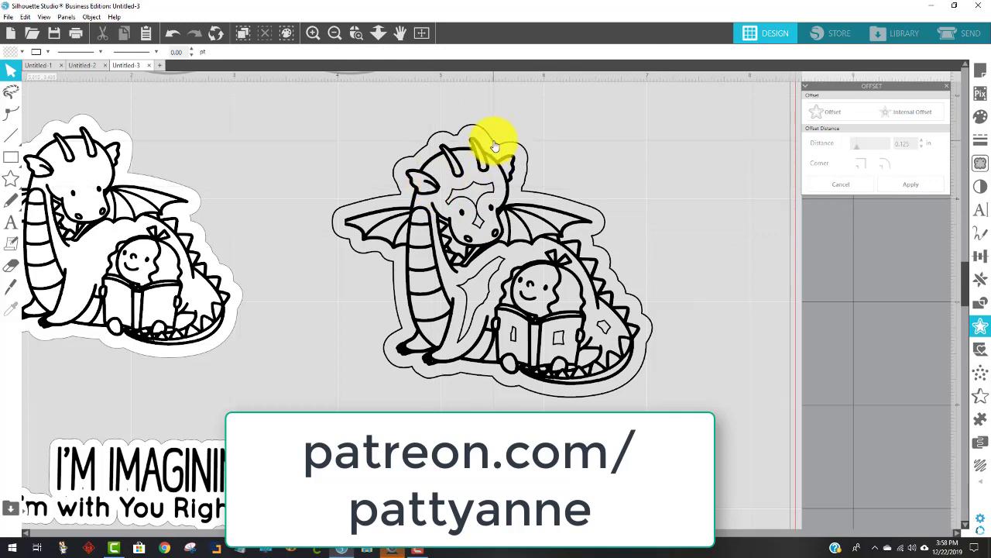
left_click_drag(494, 146, 708, 150)
left_click_drag(571, 215, 569, 203)
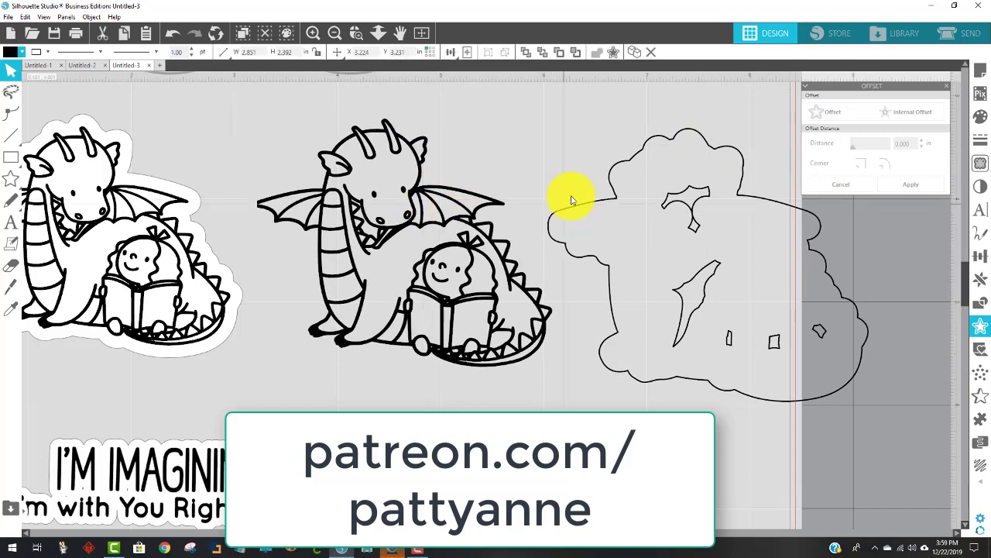
- Release the offset outline's compound path and weld the pieces into one solid outline without inner shapes
left_click(625, 167)
right_click(626, 165)
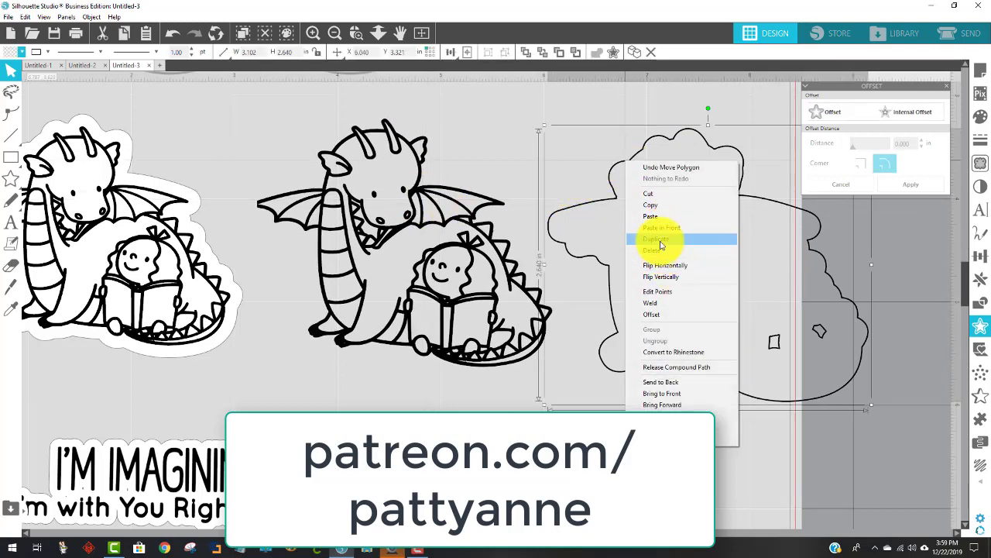
left_click(663, 304)
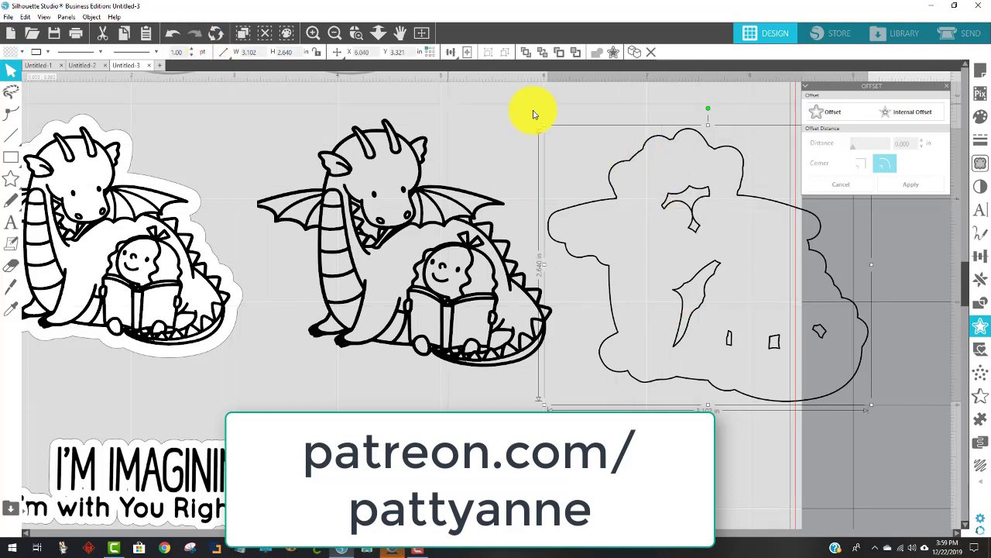
left_click(91, 17)
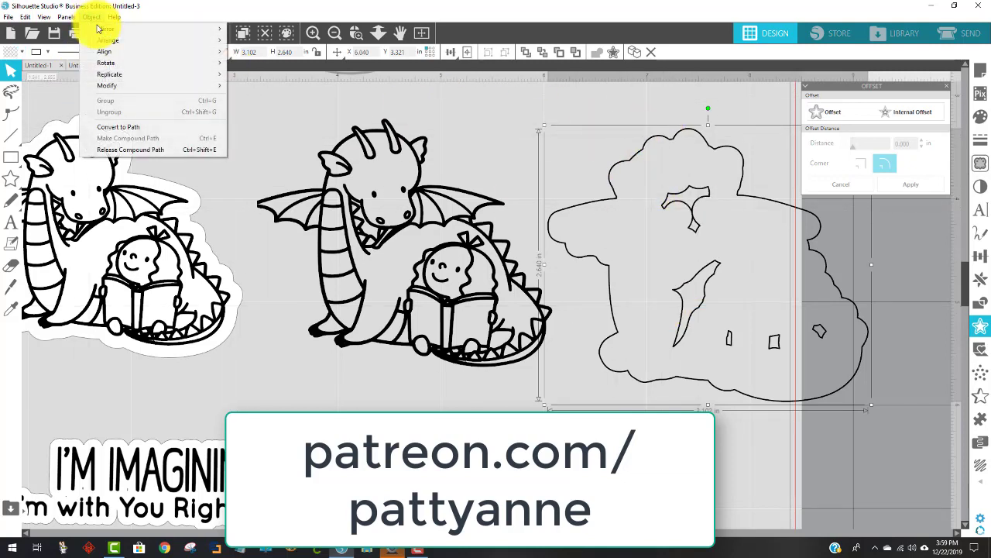
left_click(132, 150)
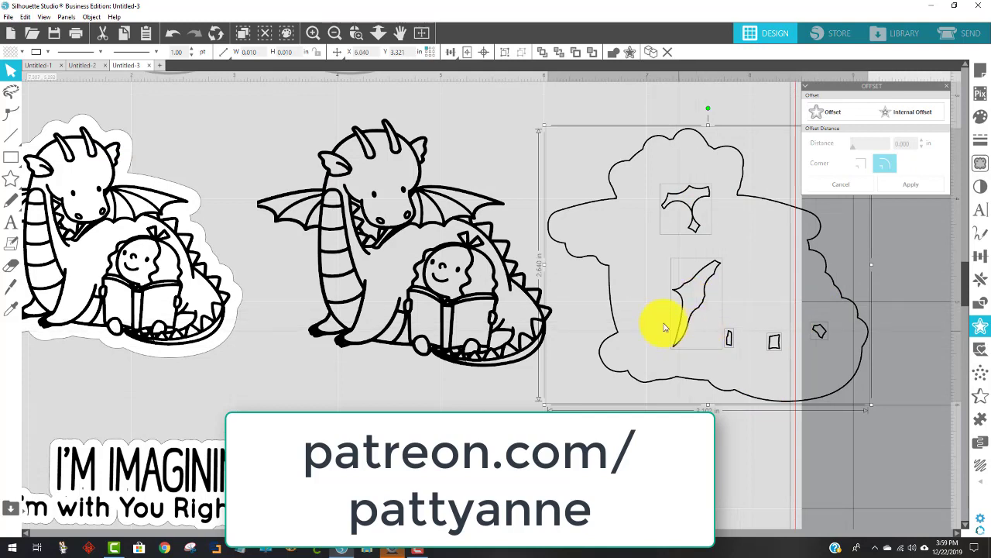
right_click(689, 224)
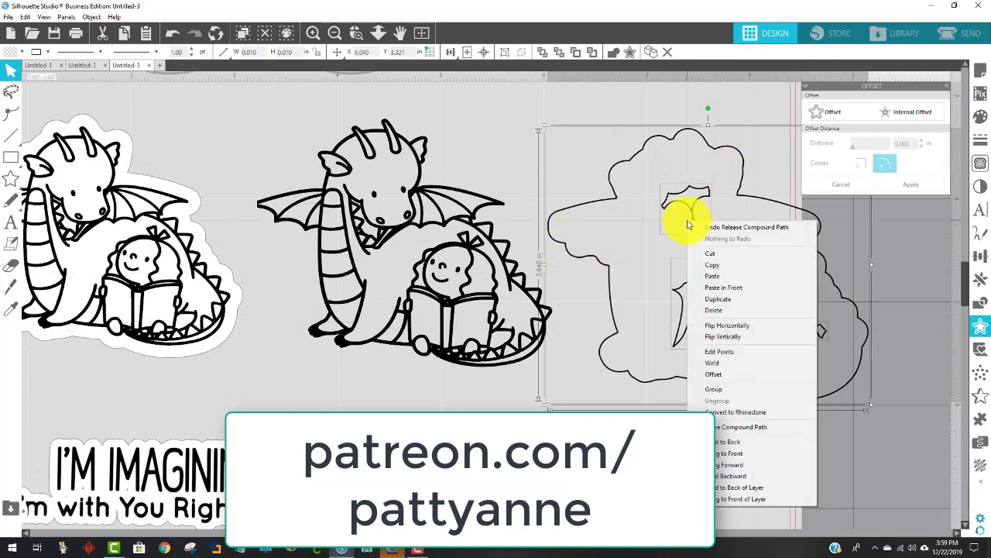
left_click(712, 363)
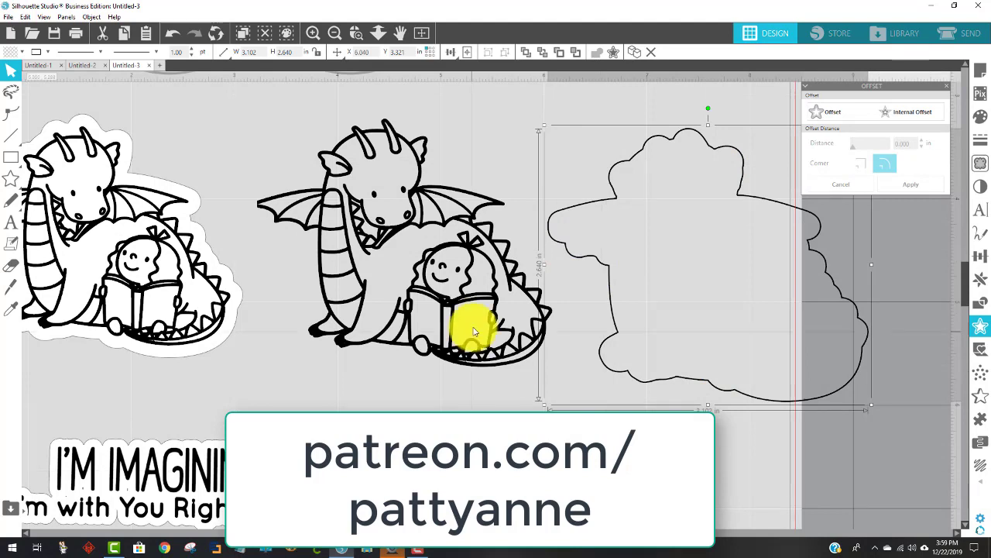
- Move the dragon farther from its welded outline and set the outline's line thickness to 0.00 pt
left_click_drag(445, 294, 415, 288)
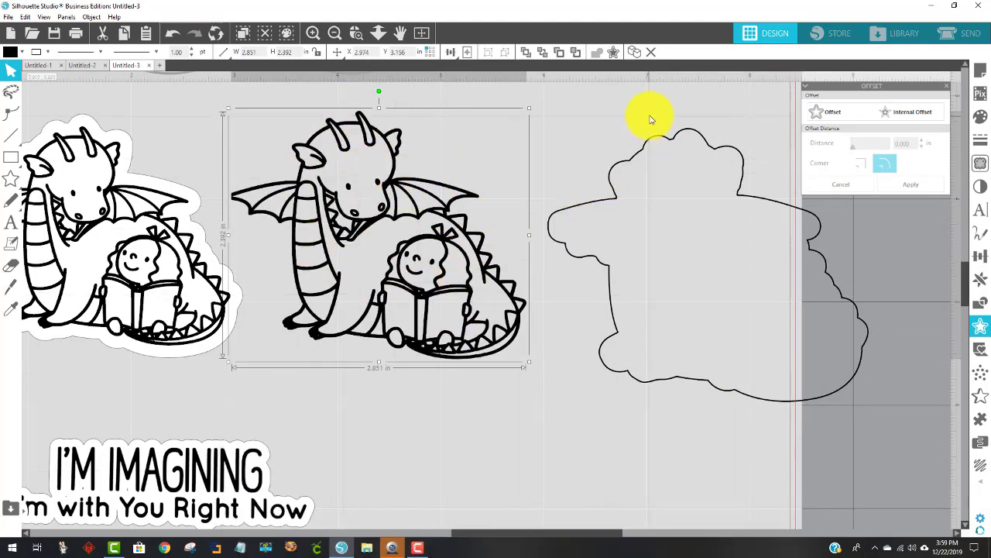
left_click(667, 143)
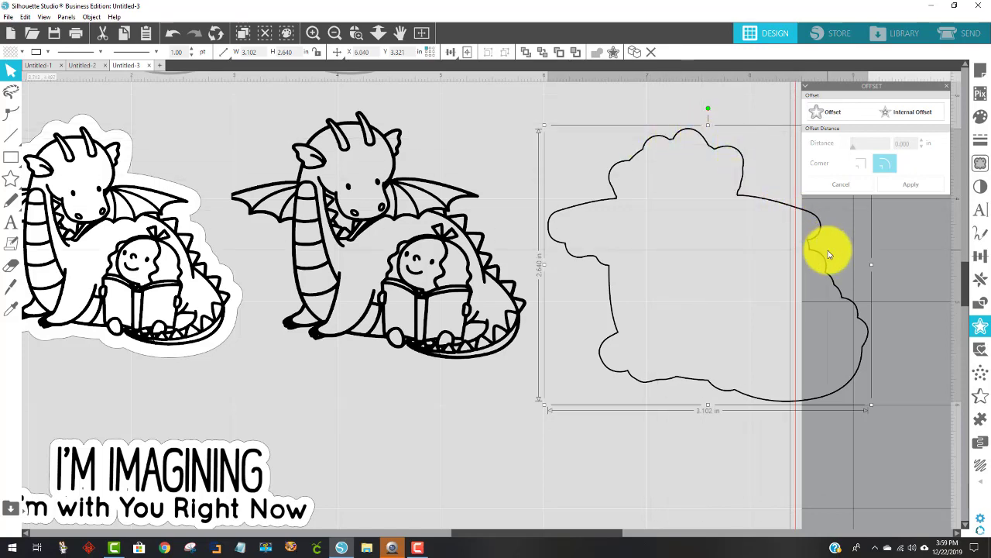
left_click(192, 60)
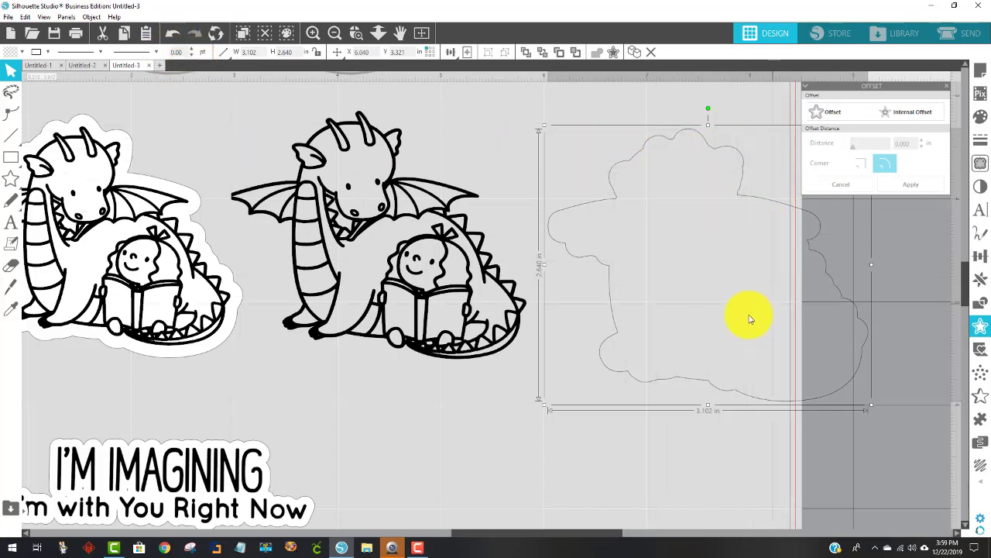
- Move the dragon and its welded outline together until they overlap, and fill the outline with white
left_click(462, 311)
left_click_drag(458, 294, 579, 320)
left_click_drag(709, 145, 627, 115)
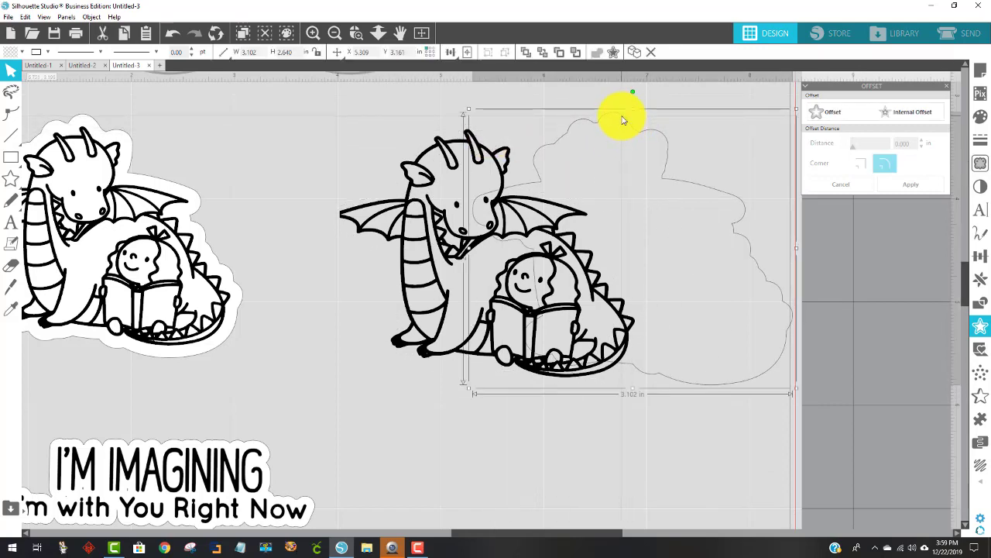
left_click(12, 52)
left_click(10, 72)
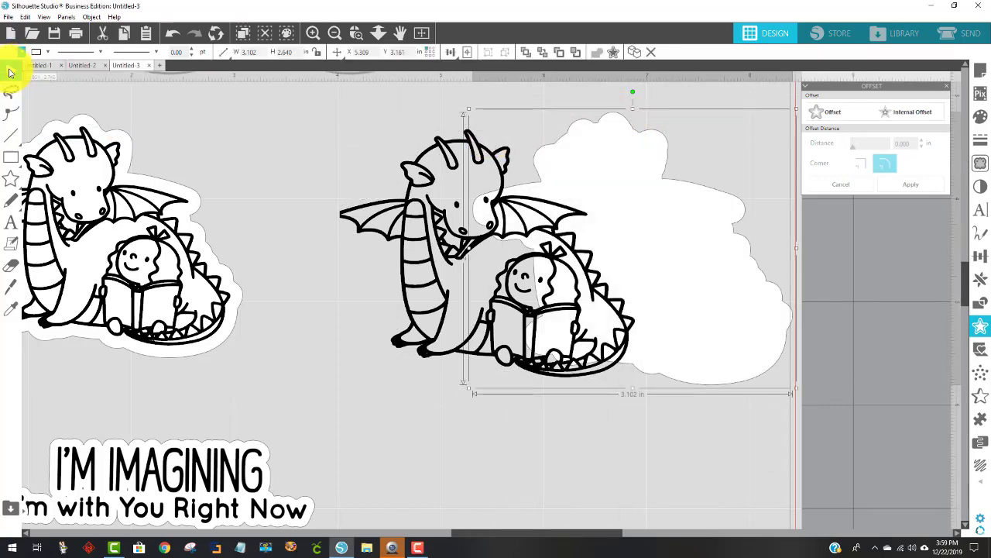
- Center the dragon and its white outline on each other and group them
left_click_drag(689, 435, 338, 121)
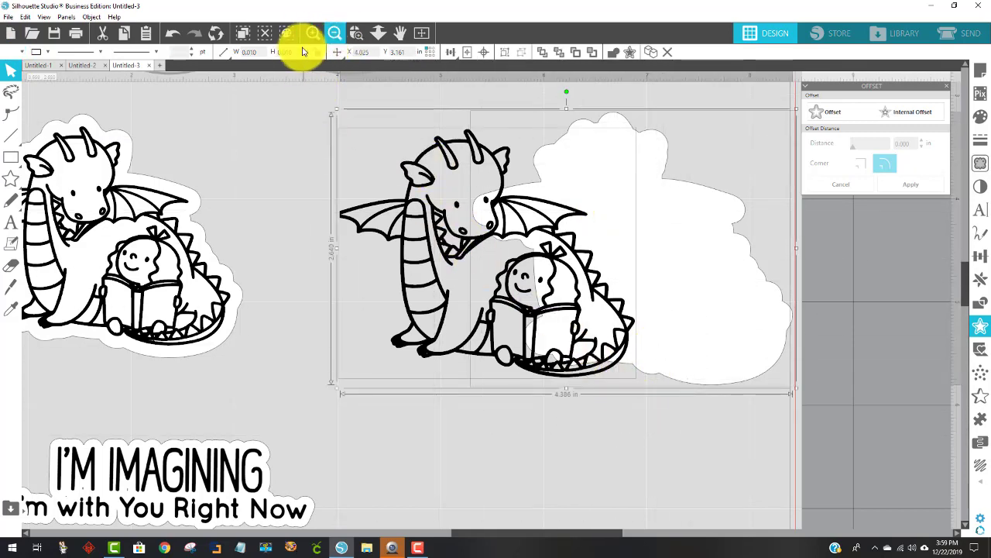
left_click(487, 54)
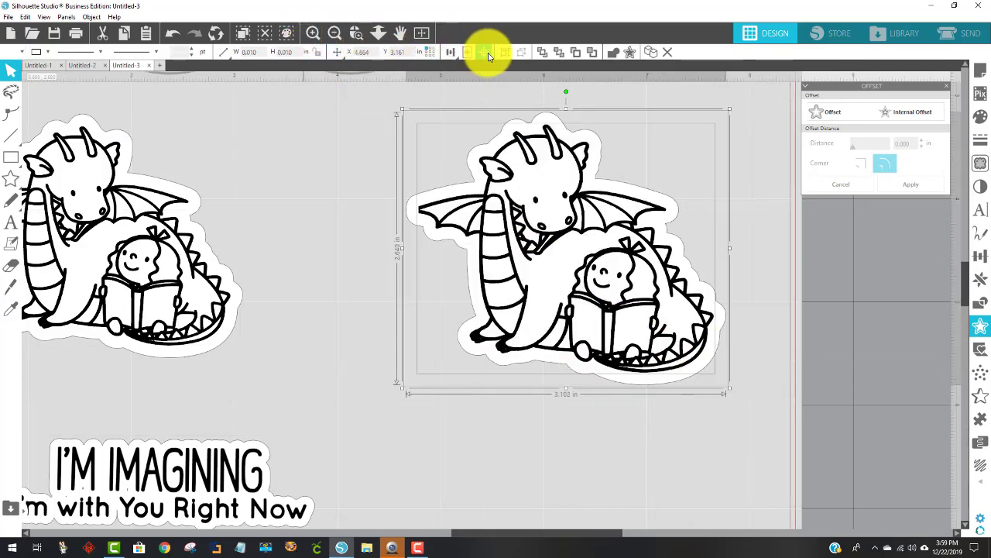
right_click(602, 313)
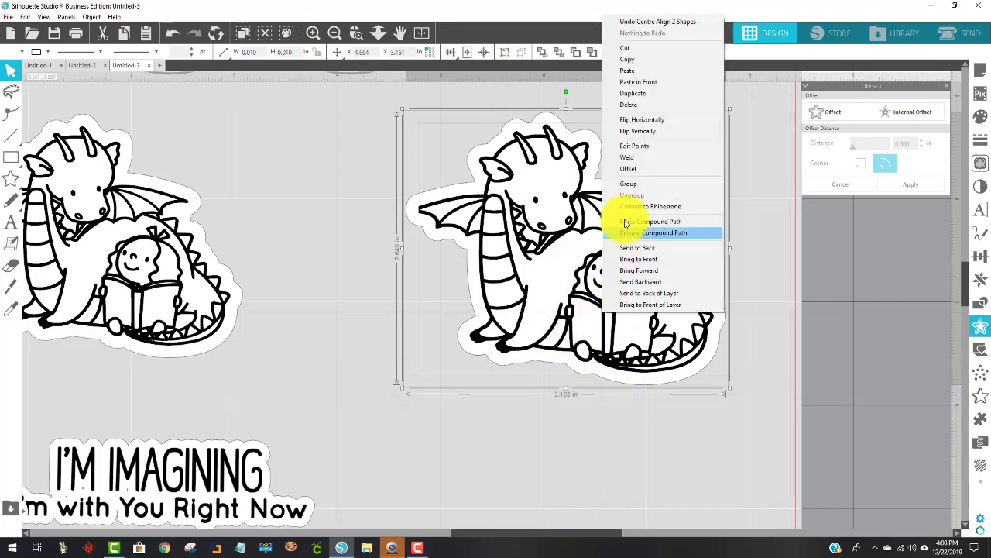
left_click(631, 184)
- Move the two dragons without backing off the page and shift the smaller backed dragon up into the freed space
scroll(294, 443, "down", 1)
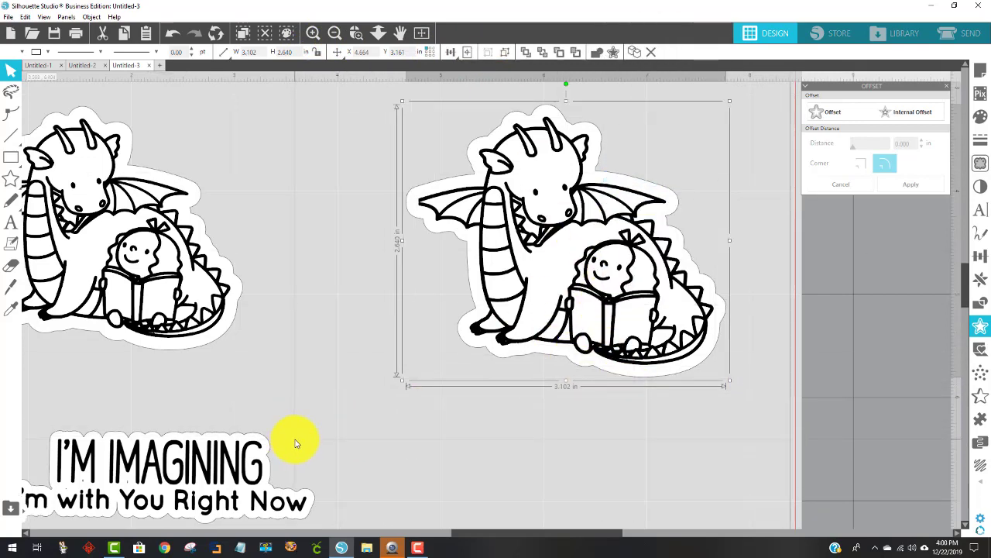
left_click(334, 33)
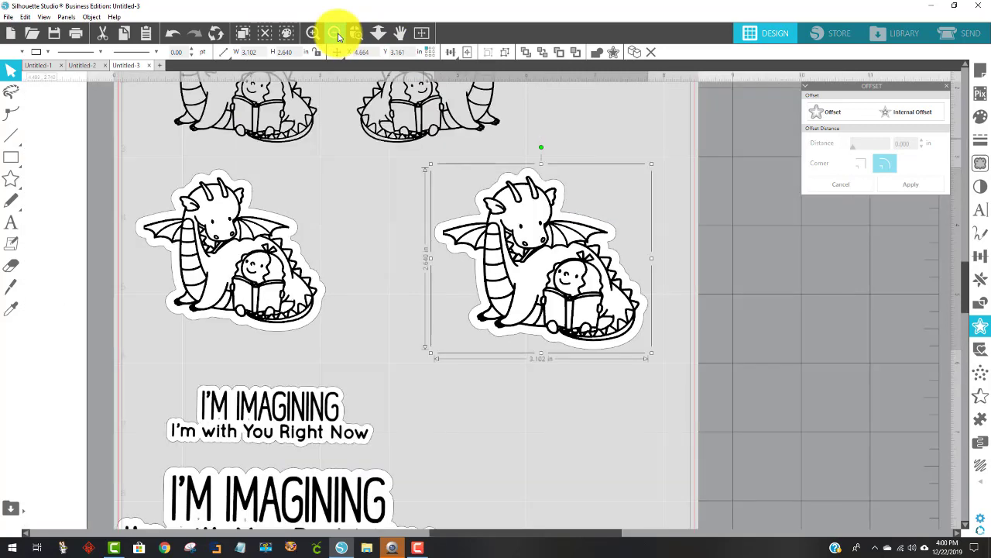
left_click(337, 33)
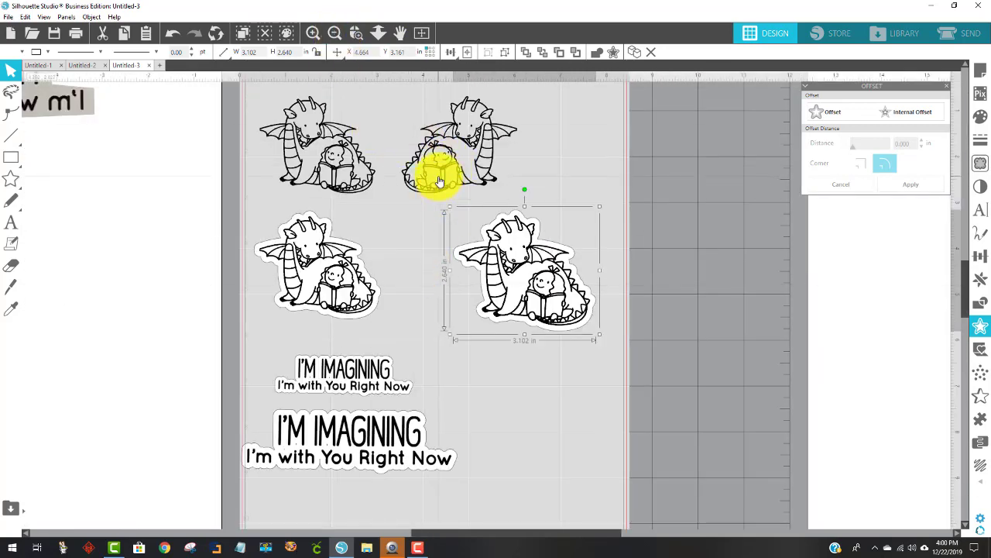
left_click_drag(431, 172, 165, 218)
left_click_drag(283, 150, 44, 239)
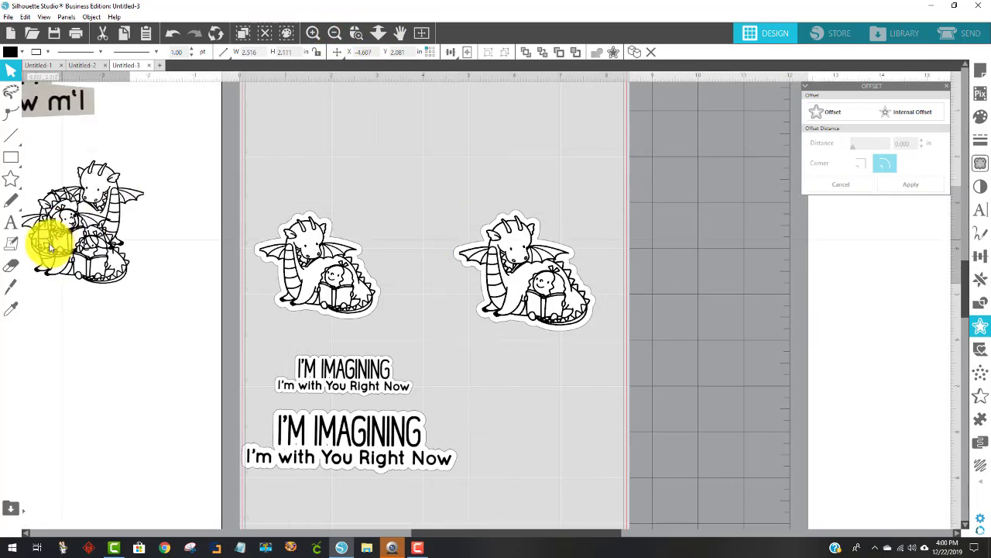
left_click_drag(316, 290, 352, 167)
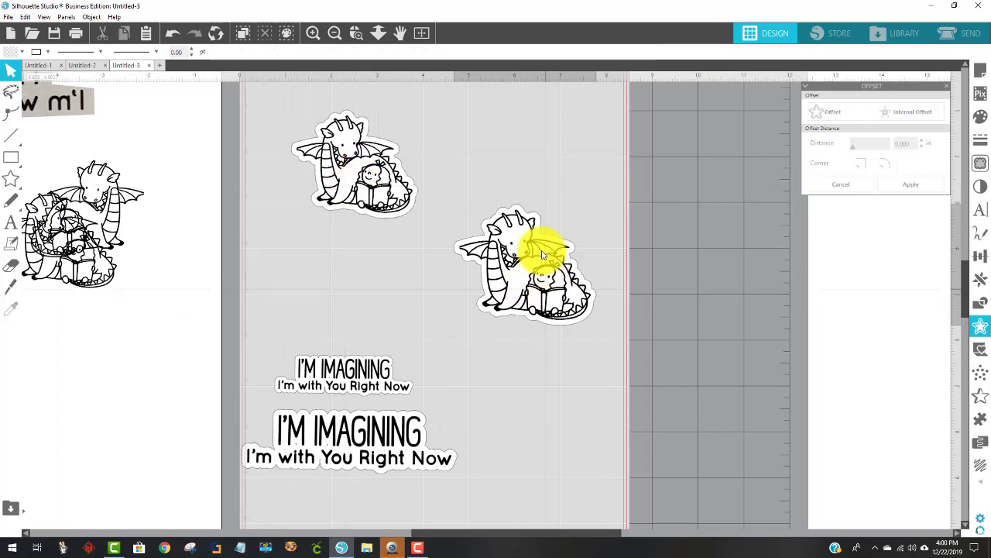
- Arrange the larger backed dragon beside the smaller one and stack the small and large "I'm Imagining" phrases beneath them
left_click_drag(476, 226, 462, 139)
left_click(502, 255)
left_click_drag(349, 362, 395, 250)
left_click_drag(394, 416, 443, 329)
left_click(570, 381)
scroll(570, 381, "up", 2)
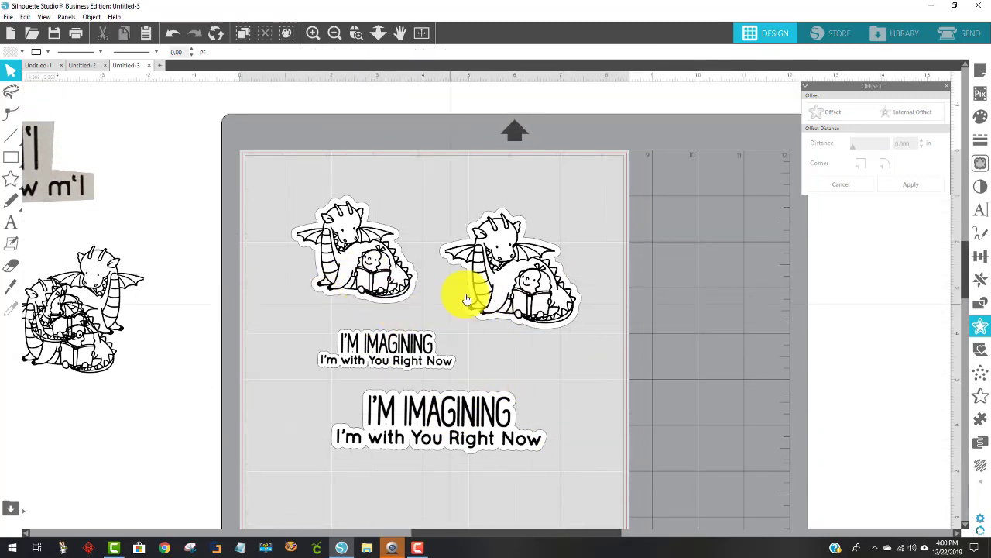
left_click_drag(462, 304, 452, 308)
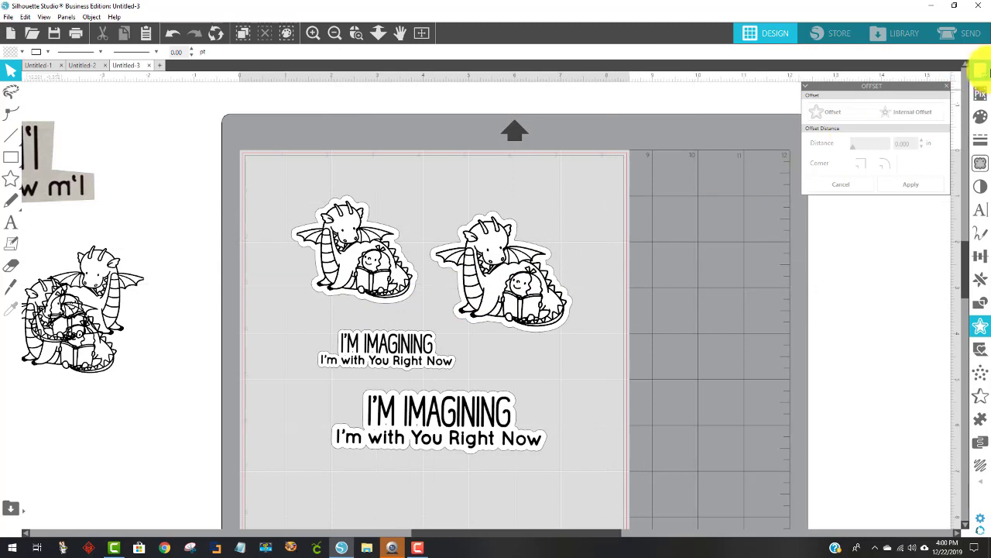
- Open the page setup and review the available media sizes, keeping Letter (8.5 x 11.0 in) selected
left_click(981, 70)
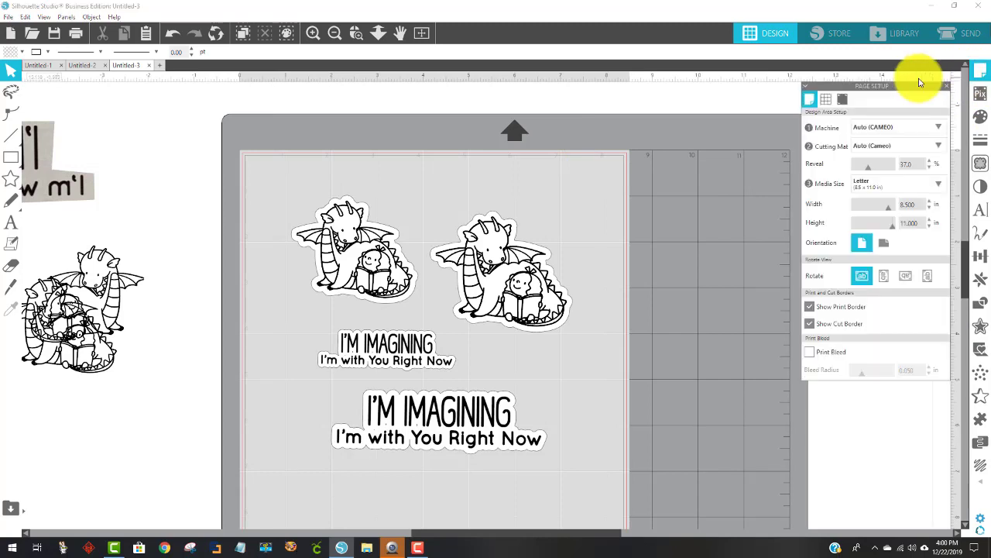
left_click_drag(903, 84, 748, 121)
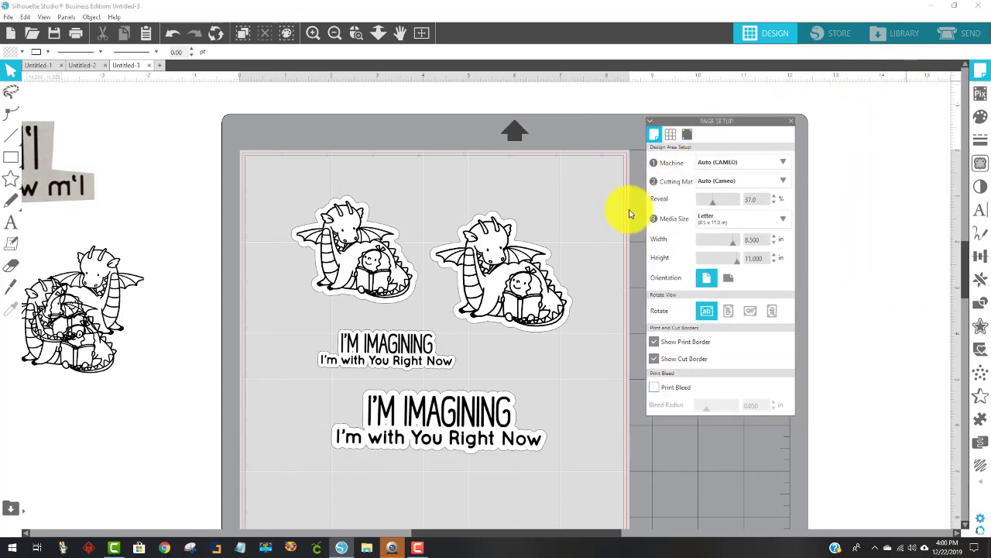
left_click(705, 224)
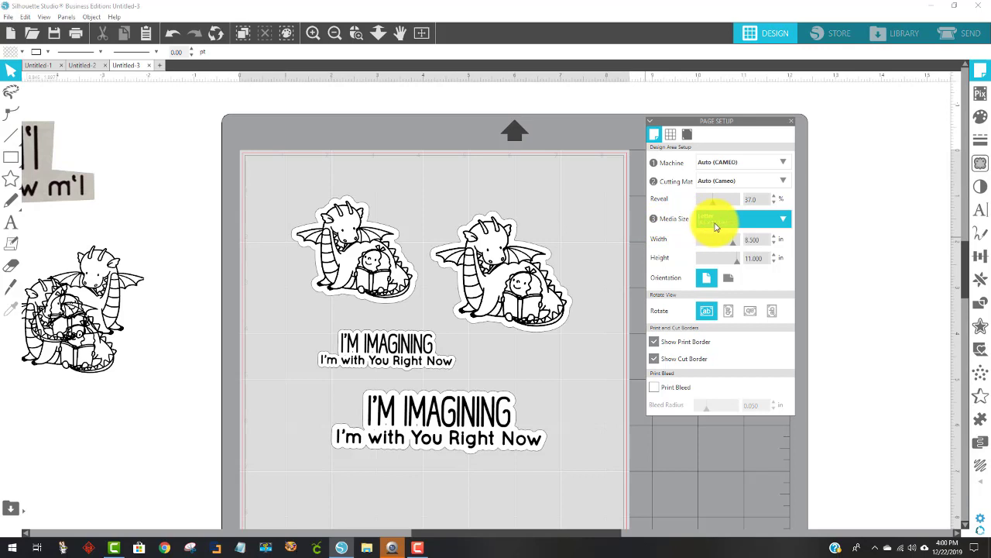
left_click(784, 217)
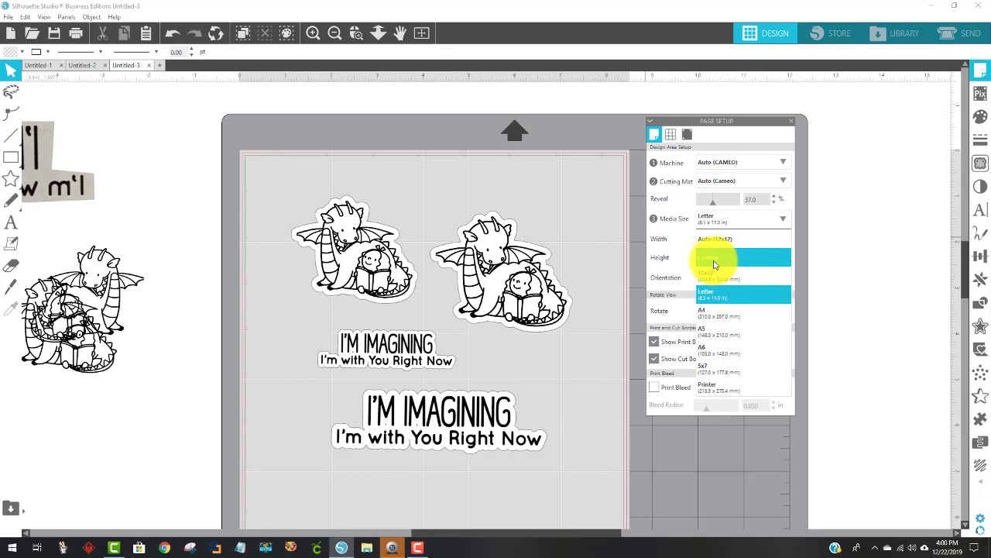
left_click(711, 220)
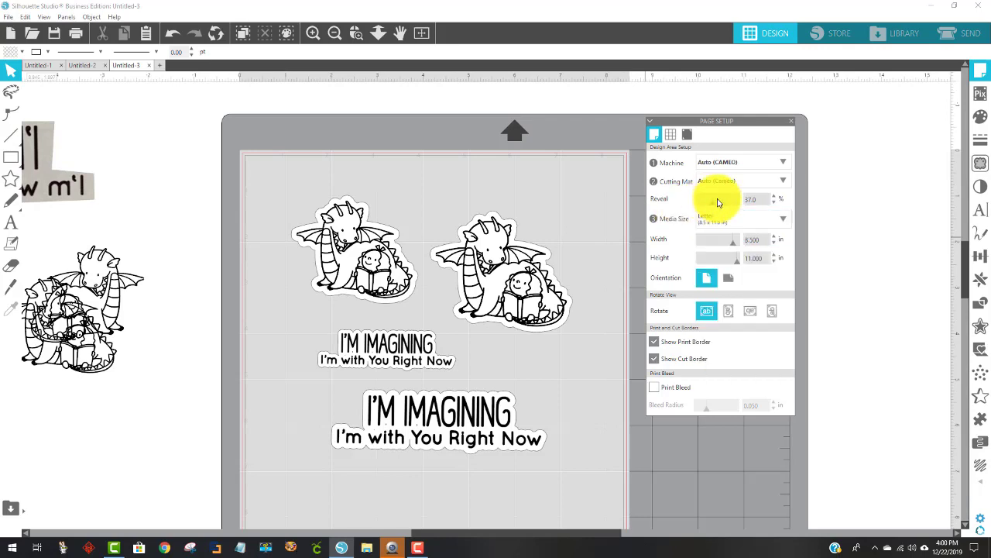
left_click(718, 220)
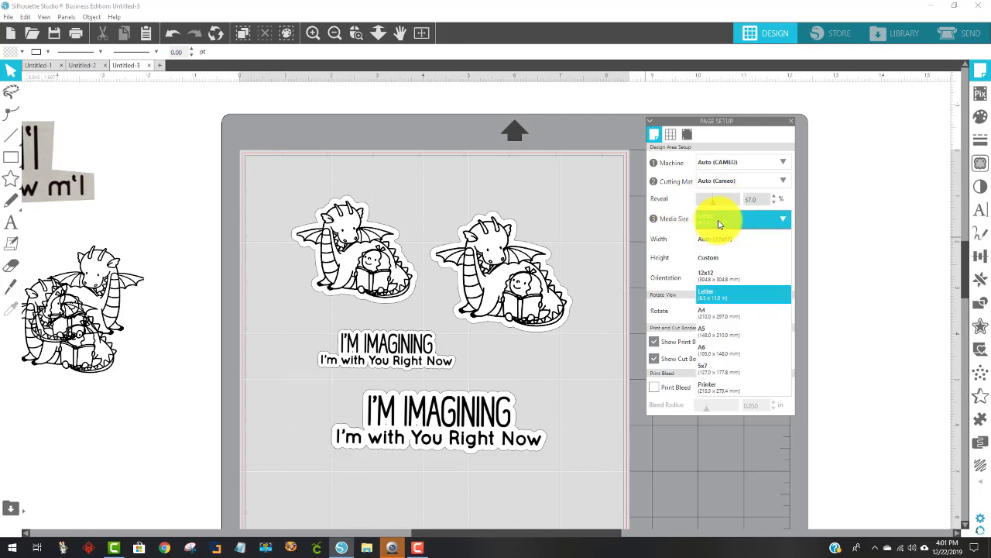
left_click(719, 223)
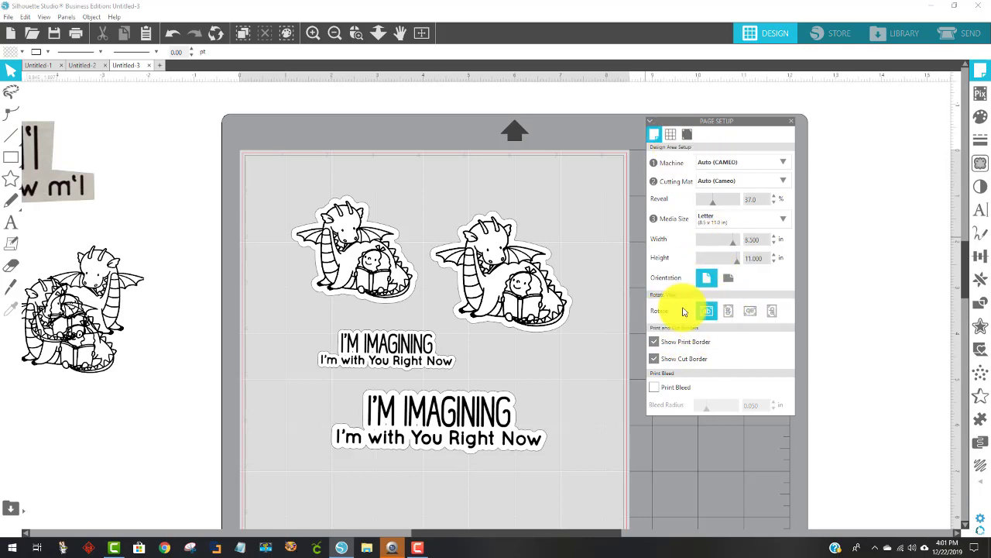
- Turn off the print and cut borders and switch both back on
left_click(654, 343)
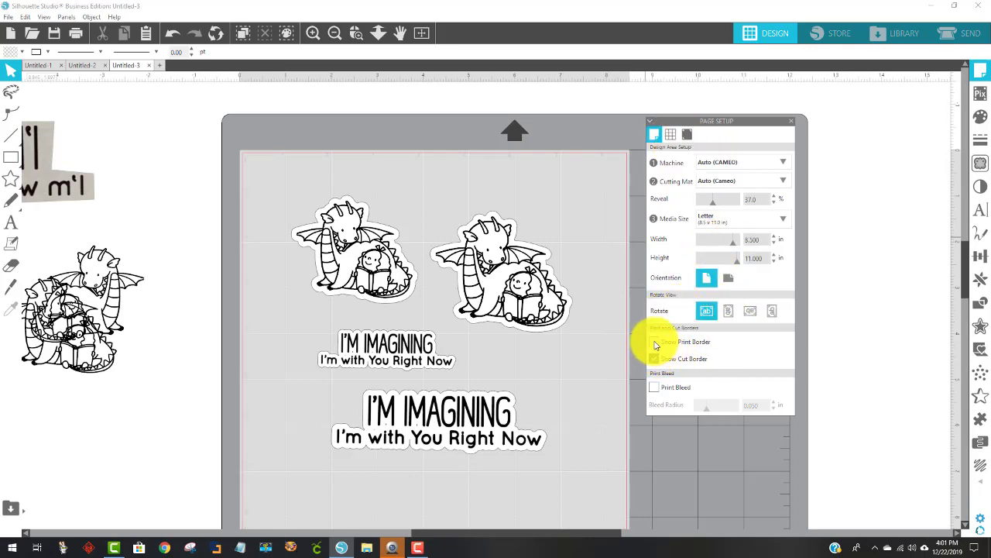
left_click(654, 359)
left_click(654, 359)
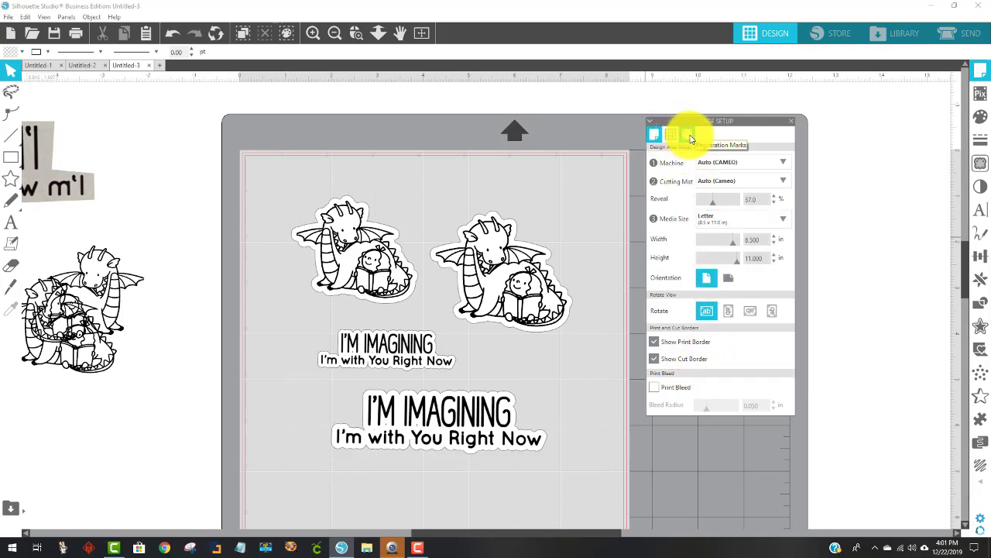
- Turn on the registration marks and move both dragons up inside the marked area, with each phrase under its matching dragon
left_click(689, 136)
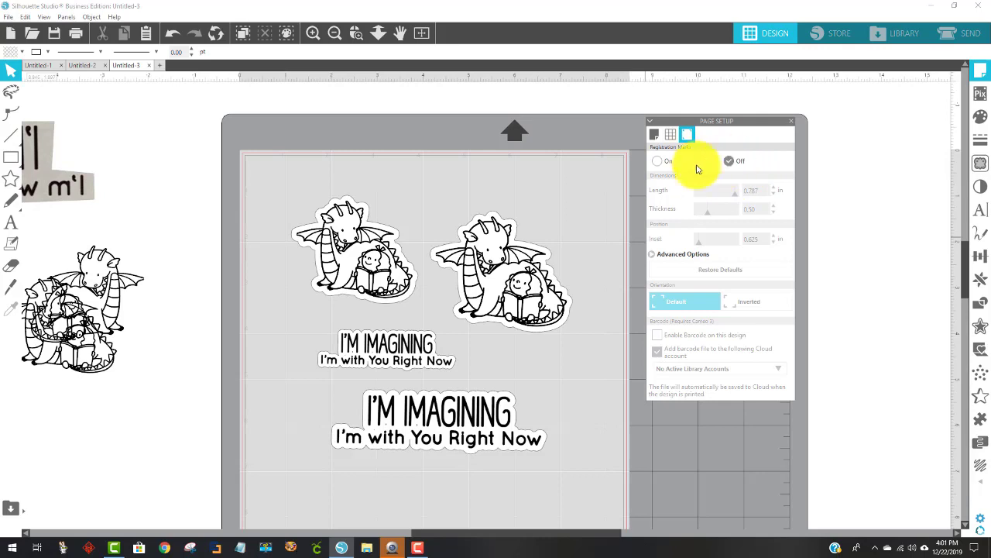
left_click(657, 161)
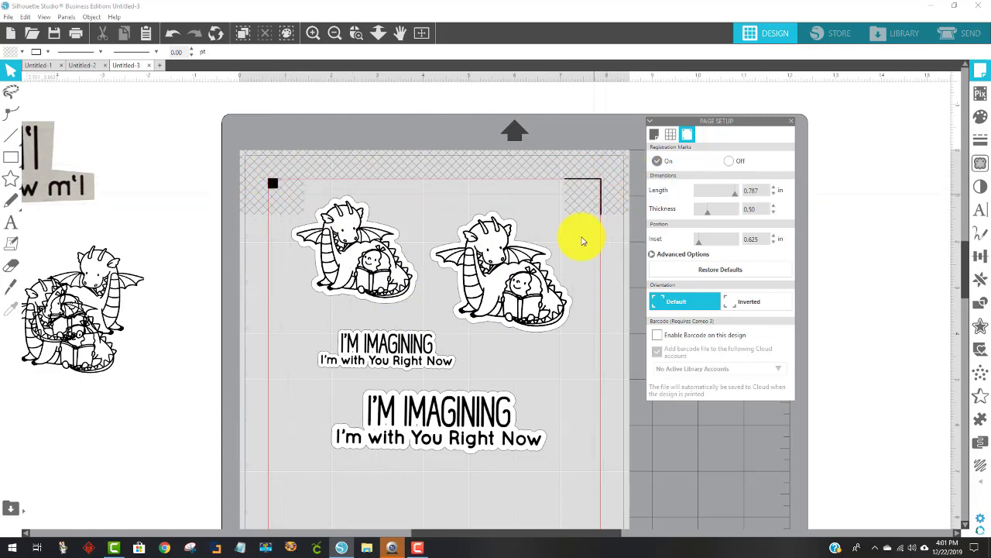
left_click_drag(390, 269, 356, 265)
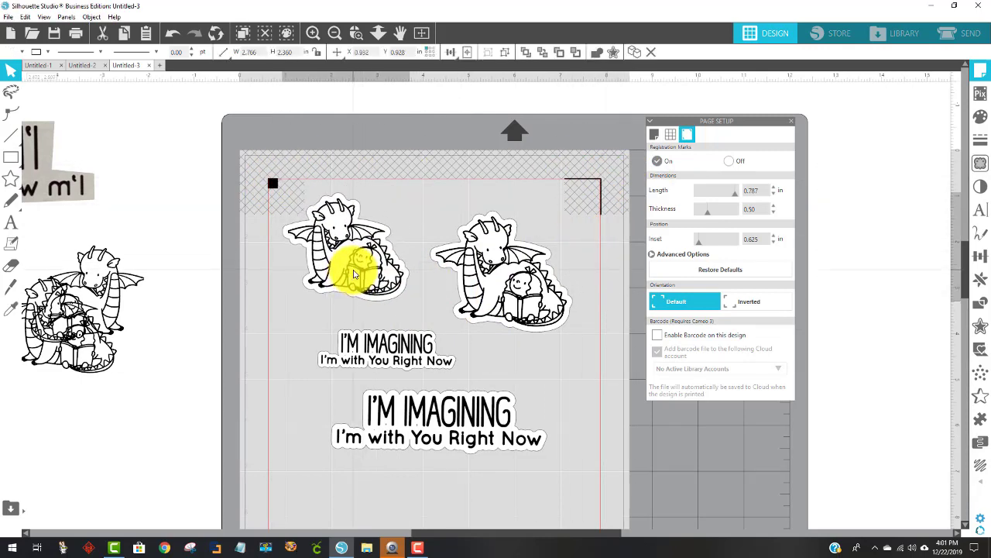
left_click_drag(496, 279, 475, 254)
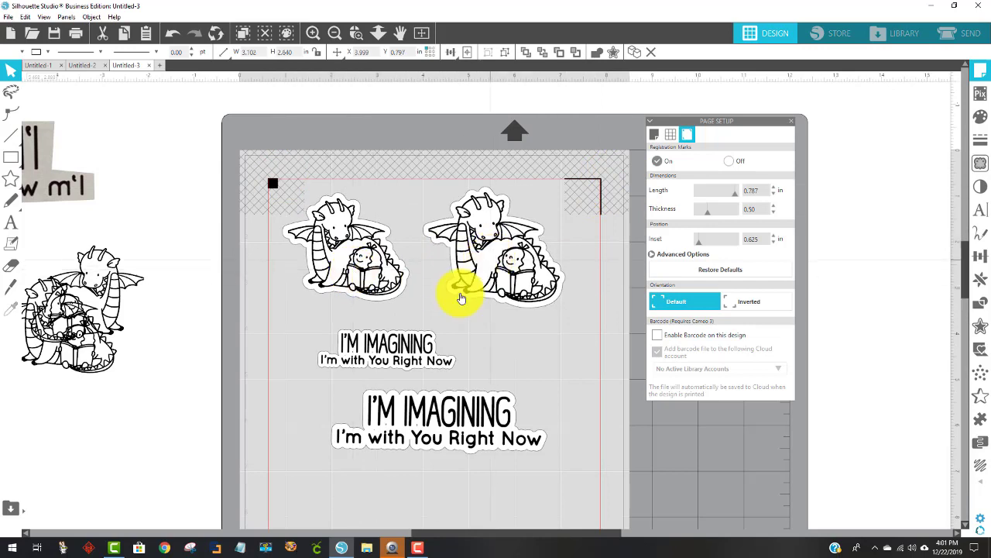
left_click_drag(378, 347, 342, 328)
left_click_drag(431, 407, 490, 358)
left_click_drag(492, 338, 493, 343)
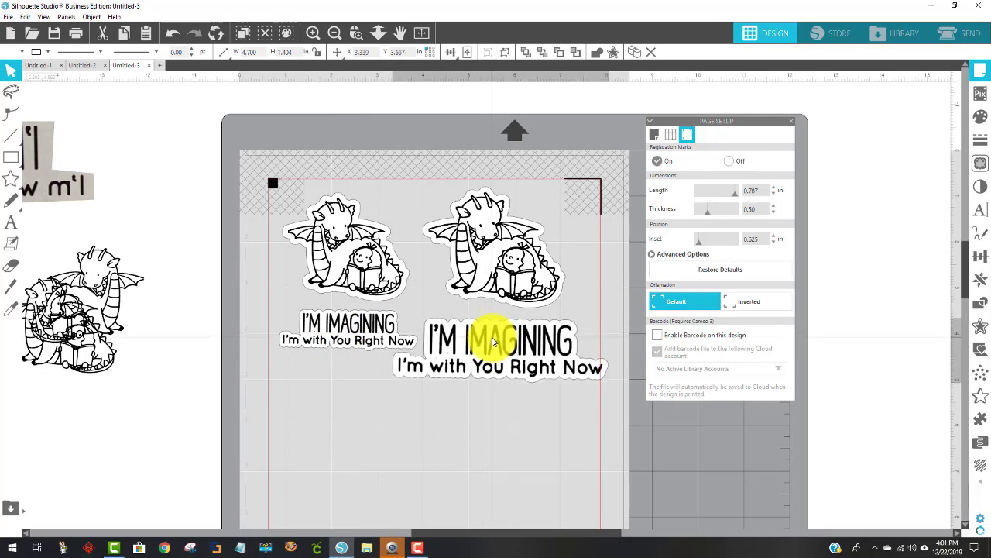
left_click(458, 392)
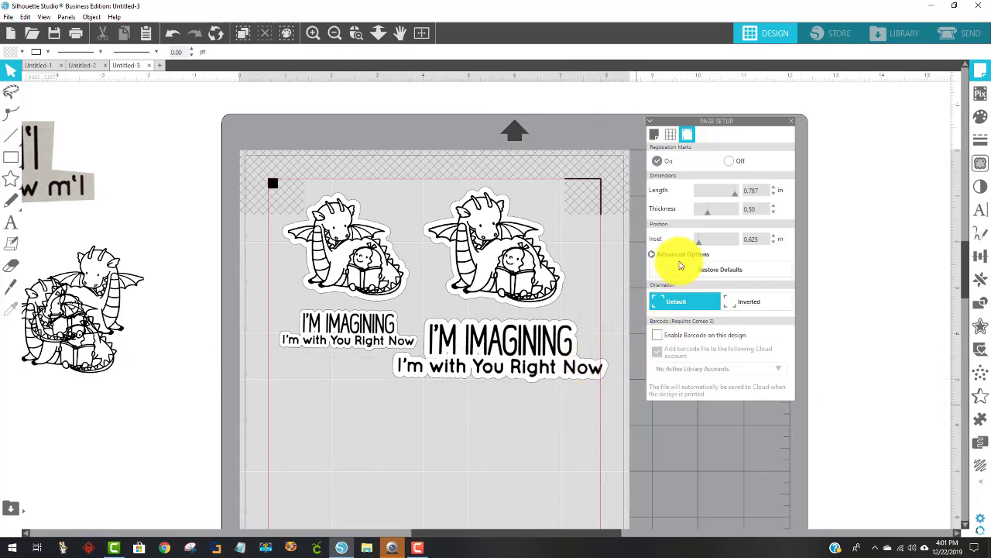
- Return to the page size settings, hide the print and cut borders, and show them again
left_click(655, 136)
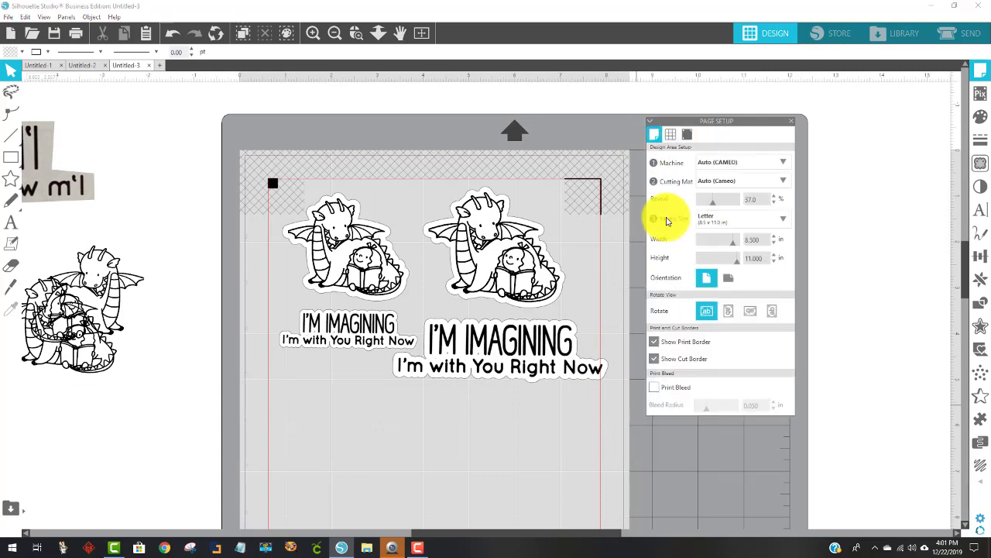
left_click(655, 359)
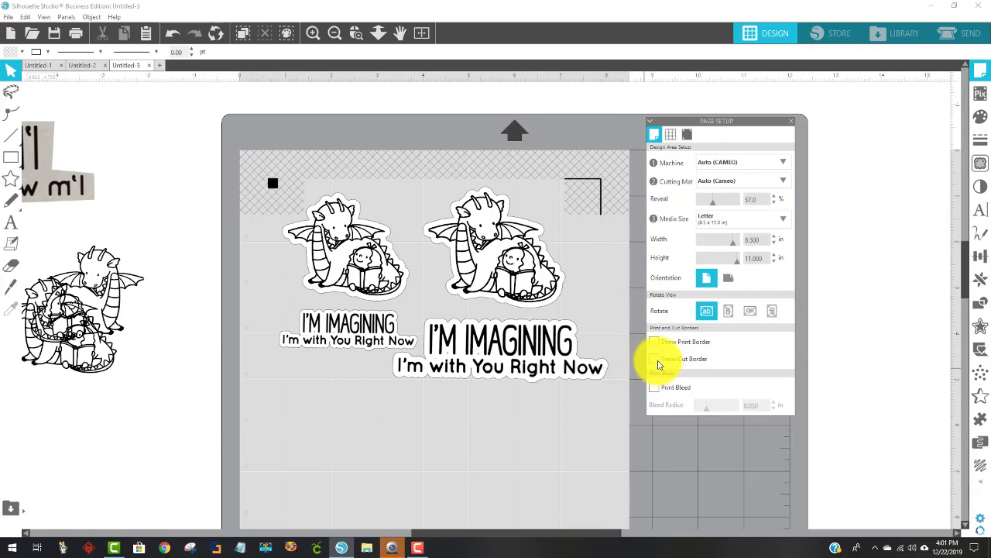
left_click(655, 342)
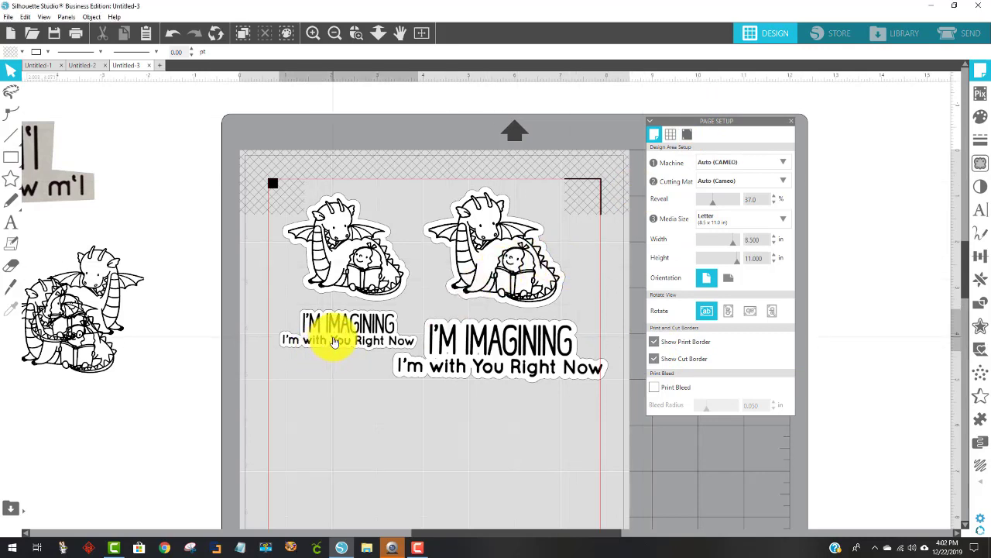
- Shift both phrases so they fit inside the cut border and move the smaller dragon slightly closer to the larger one
left_click_drag(335, 341, 326, 332)
left_click_drag(436, 341, 460, 351)
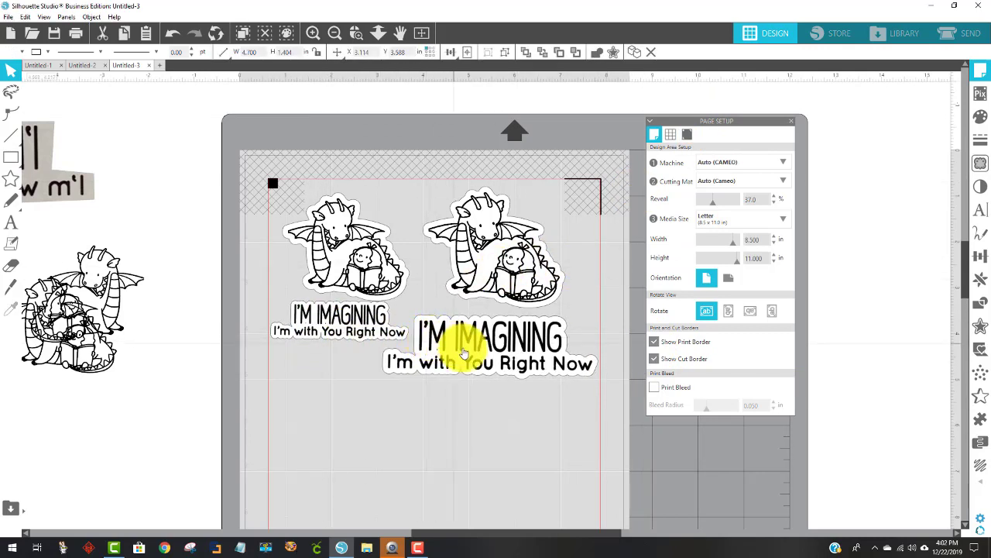
left_click_drag(387, 261, 387, 271)
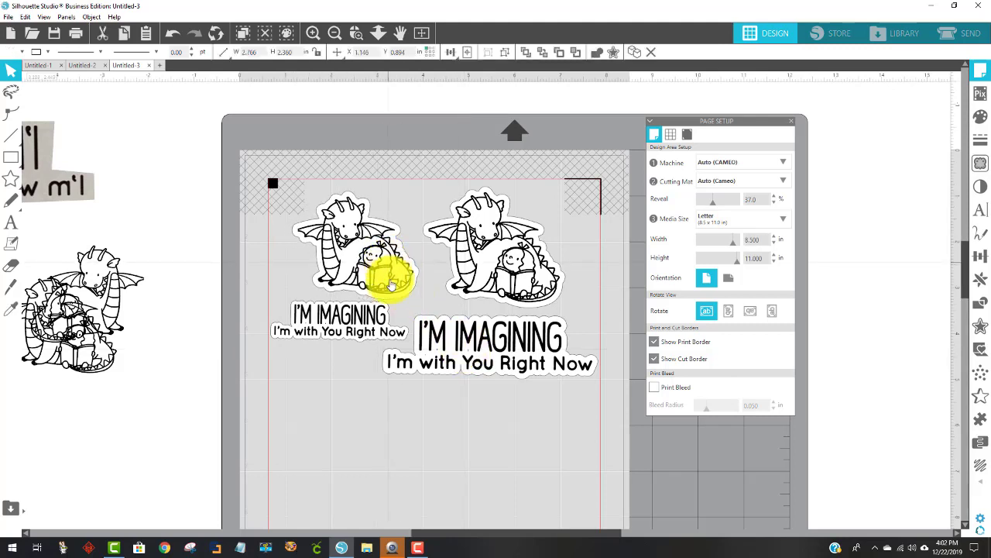
left_click(344, 376)
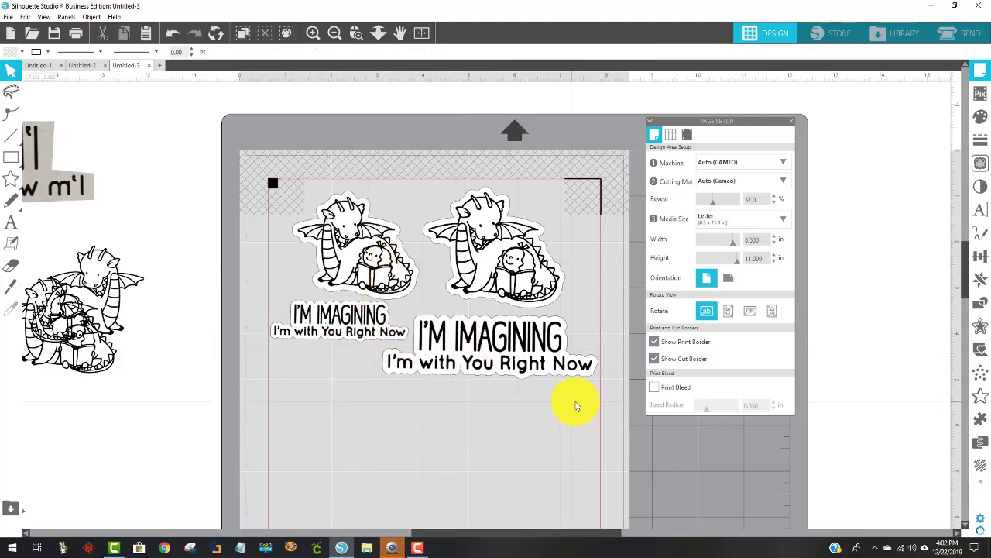
- Duplicate all four backed designs and place the copies directly below the originals on the page
left_click_drag(587, 397, 359, 223)
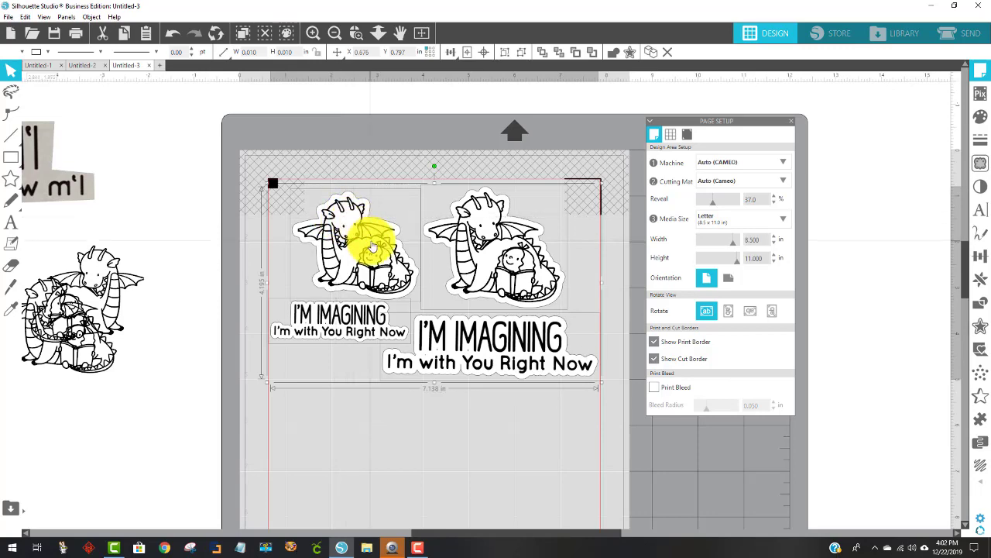
left_click_drag(370, 248, 371, 455)
scroll(410, 401, "down", 5)
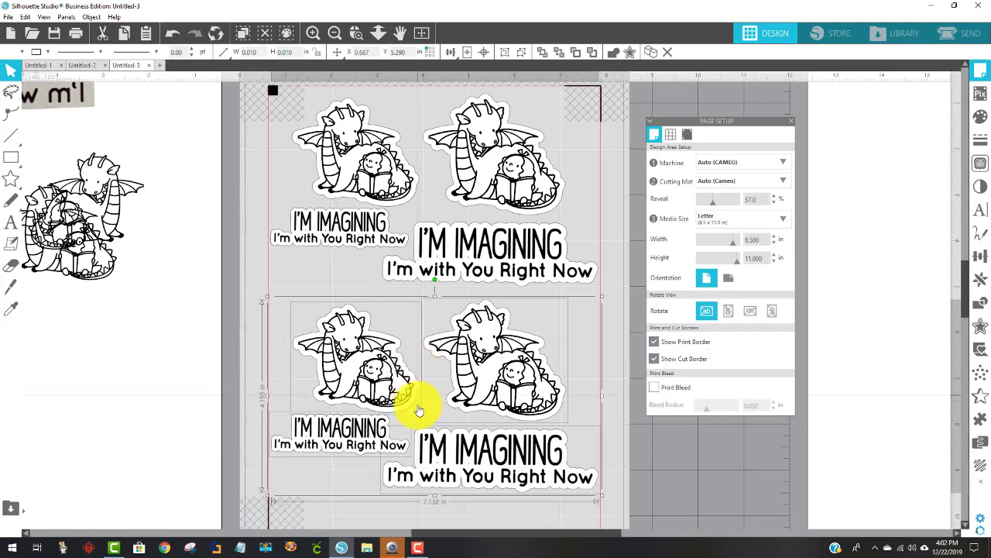
left_click(464, 488)
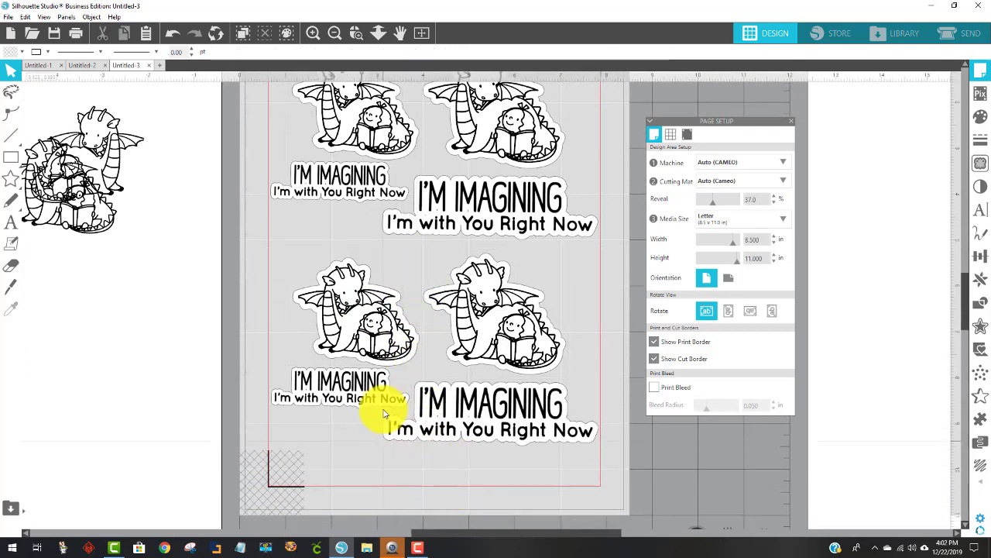
- Move the large phrase copy below the lower designs and scale it down to about 3.10 in wide, clear of the registration mark
left_click_drag(425, 427, 335, 463)
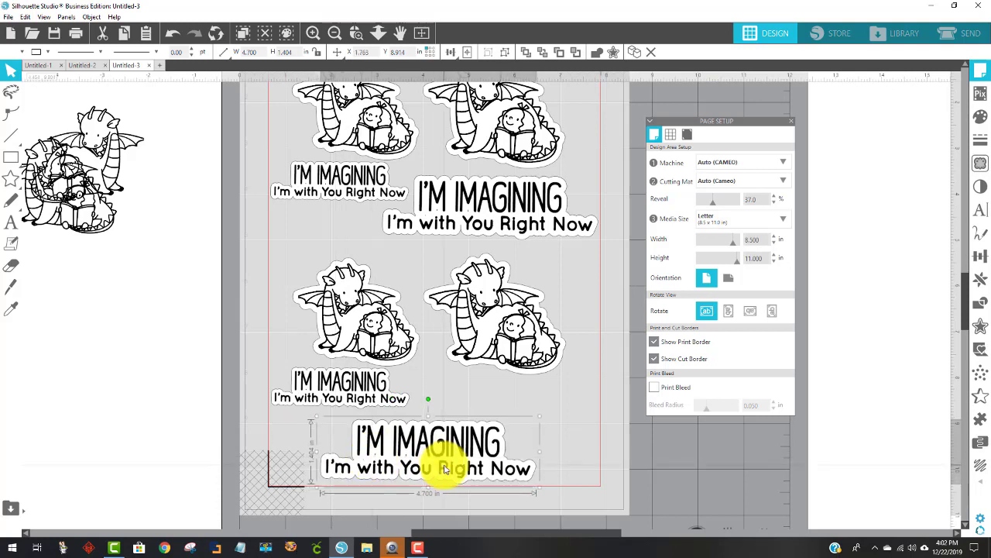
left_click_drag(539, 487, 480, 468)
left_click_drag(428, 445, 416, 460)
scroll(395, 318, "up", 1)
scroll(380, 321, "up", 3)
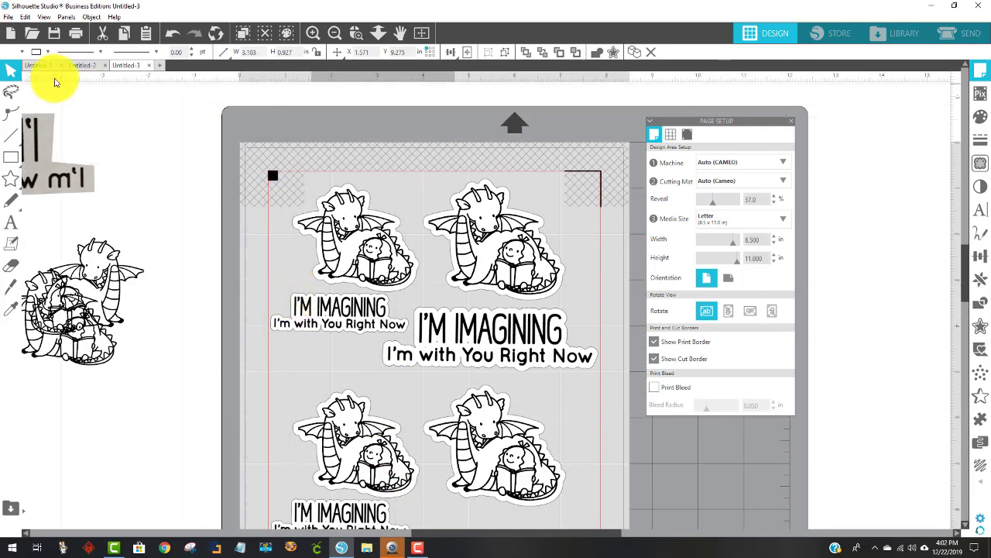
- Switch to the Untitled-1 document and ungroup the set of "Our Friendship Is MAGICAL" phrases beside the mat
left_click(37, 65)
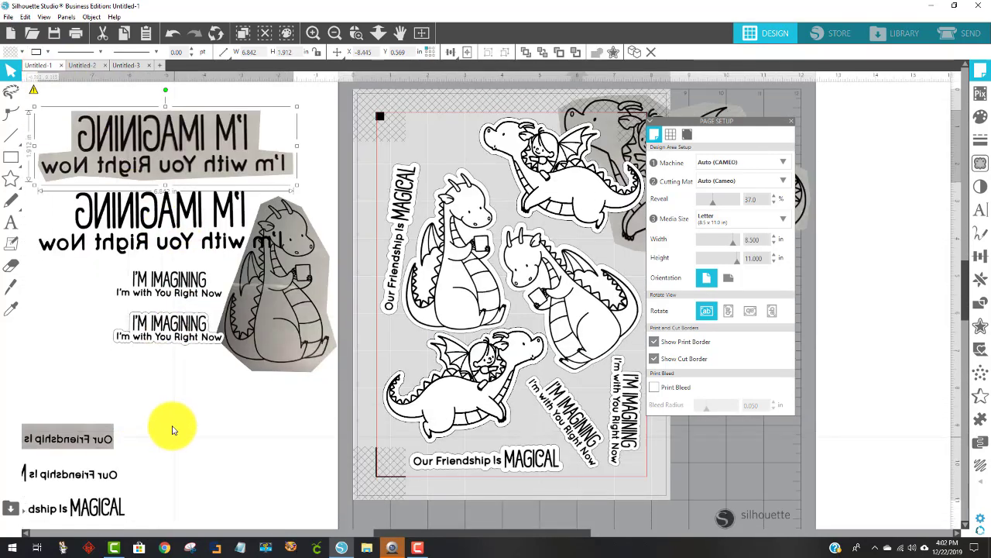
scroll(174, 436, "down", 2)
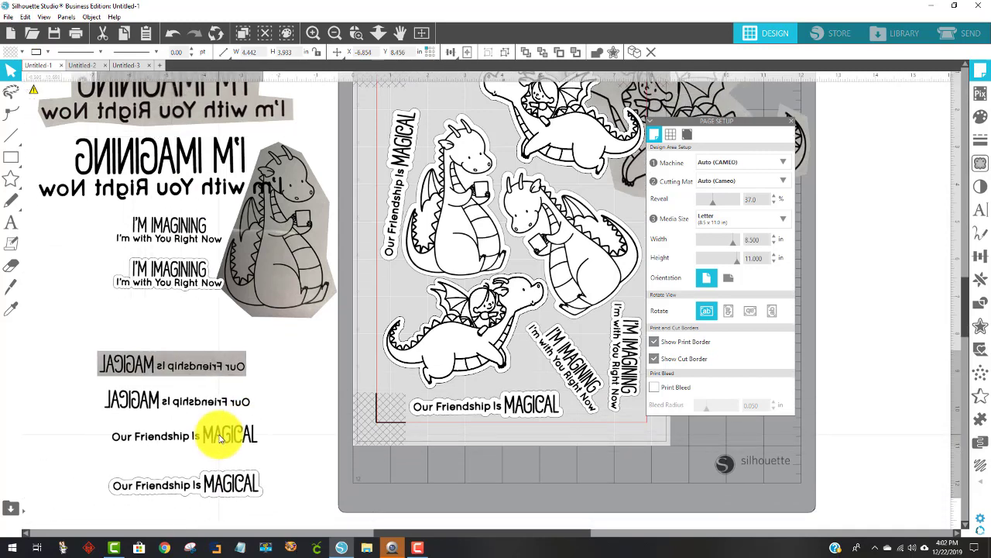
right_click(210, 433)
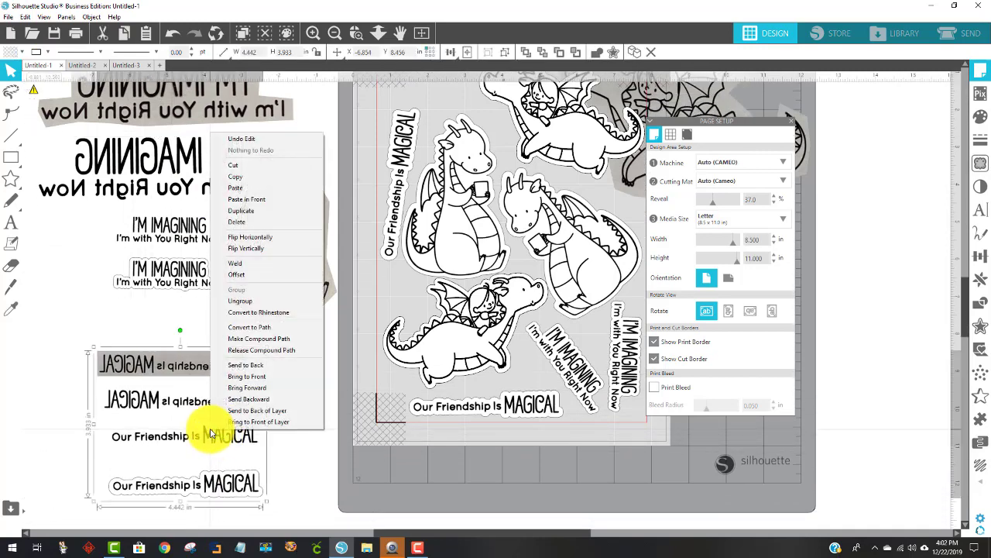
left_click(249, 301)
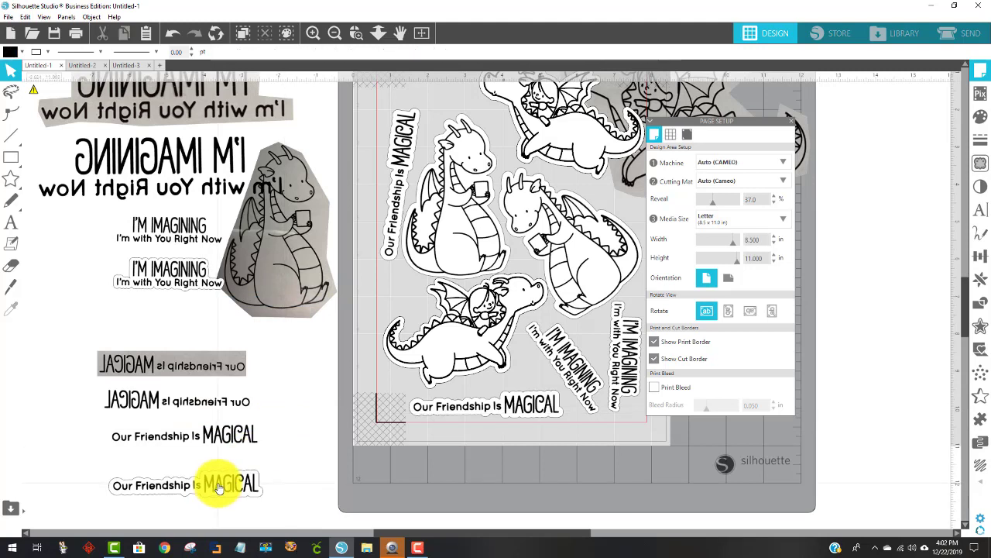
- Copy the outlined "Our Friendship Is MAGICAL" phrase at the bottom of the ungrouped set
left_click(156, 491)
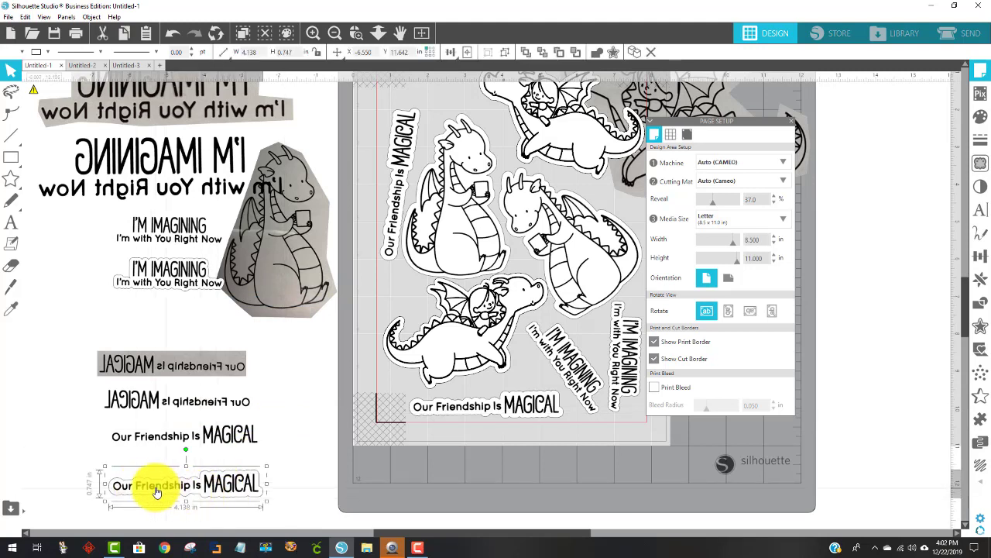
right_click(202, 490)
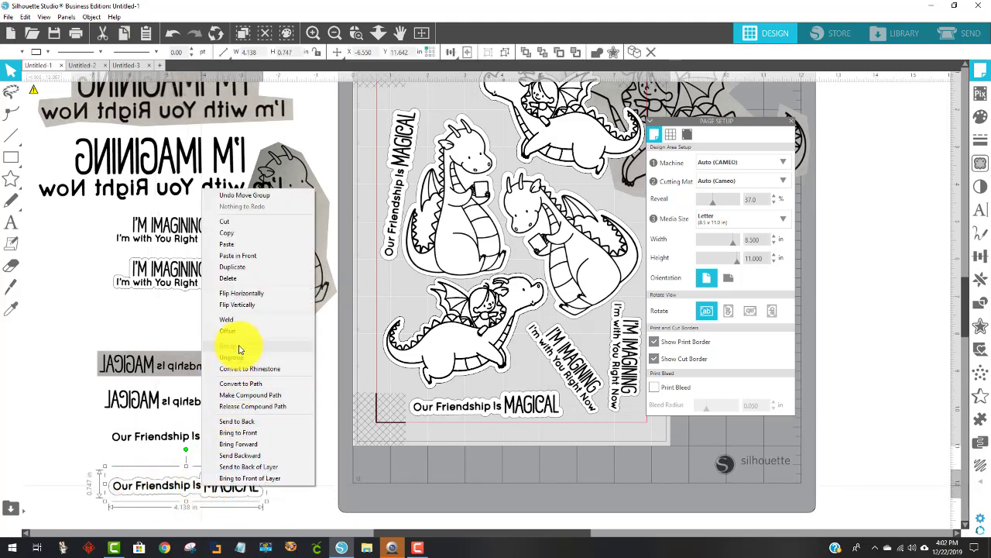
left_click(242, 235)
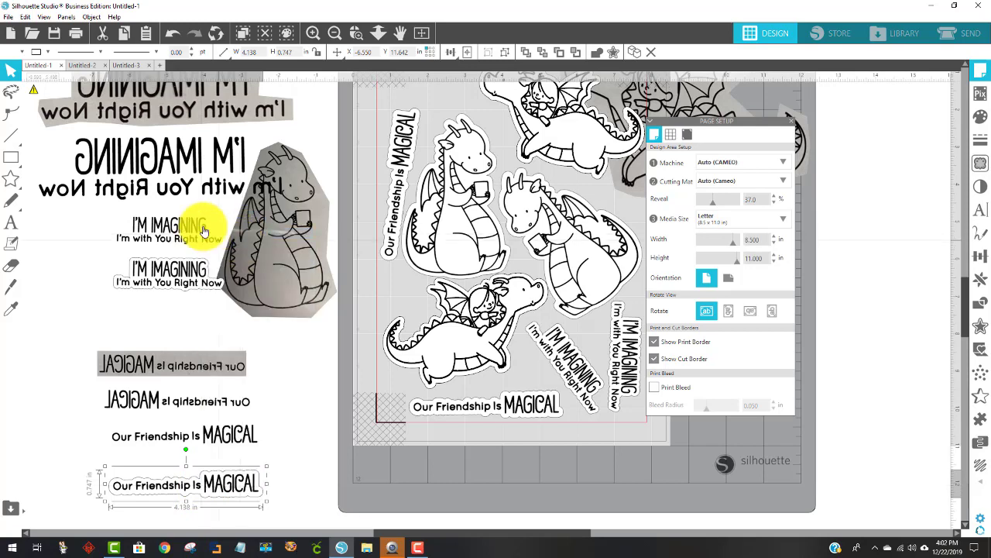
- Paste the outlined "Our Friendship Is MAGICAL" phrase in front in Untitled-3, placing it under the upper large dragon and the large IMAGINING phrase below
left_click(133, 67)
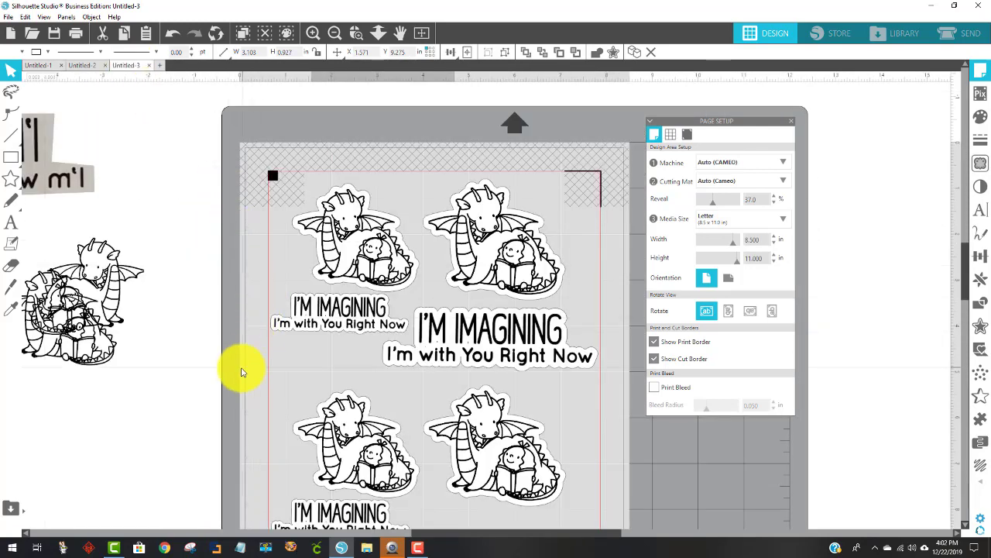
right_click(287, 357)
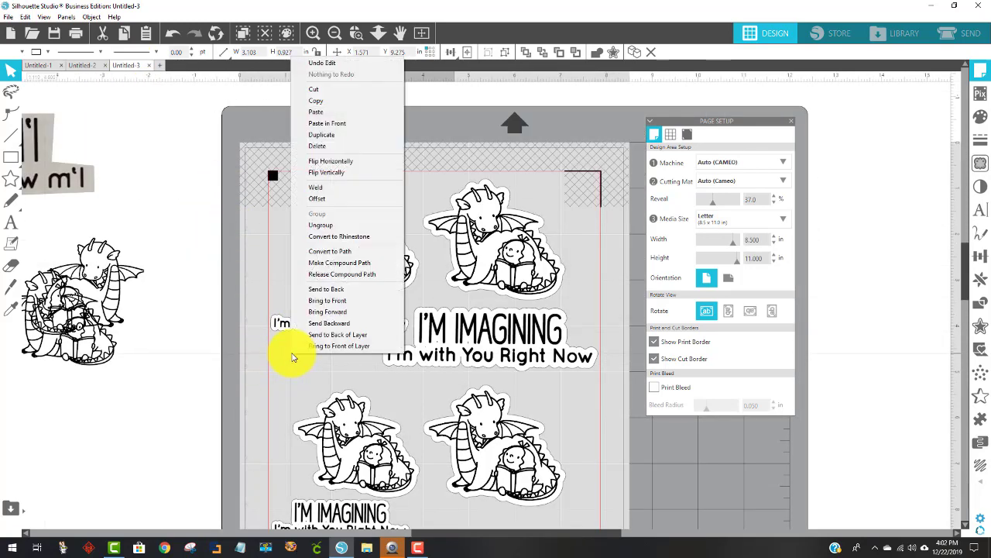
left_click(327, 123)
left_click_drag(465, 303, 354, 354)
left_click(454, 431)
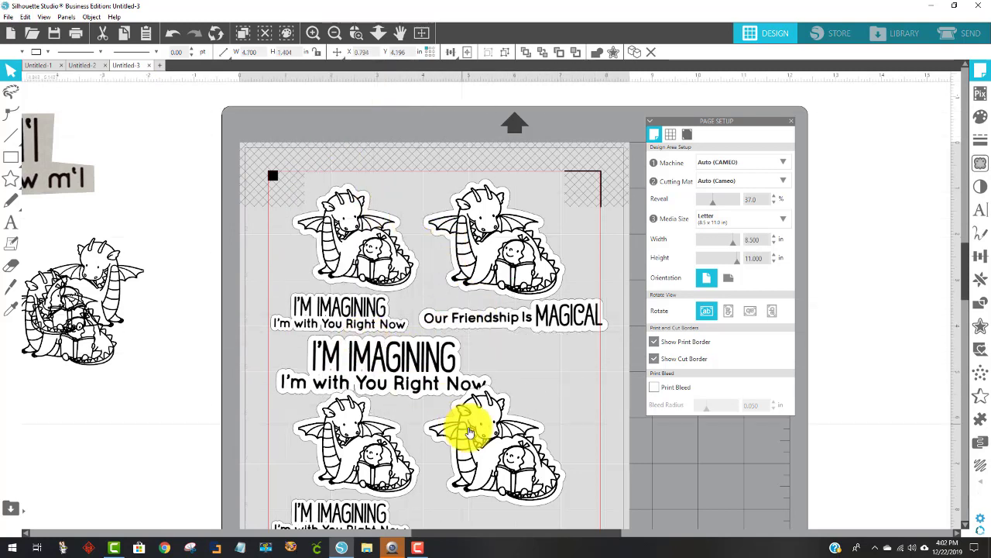
left_click_drag(507, 319, 493, 311)
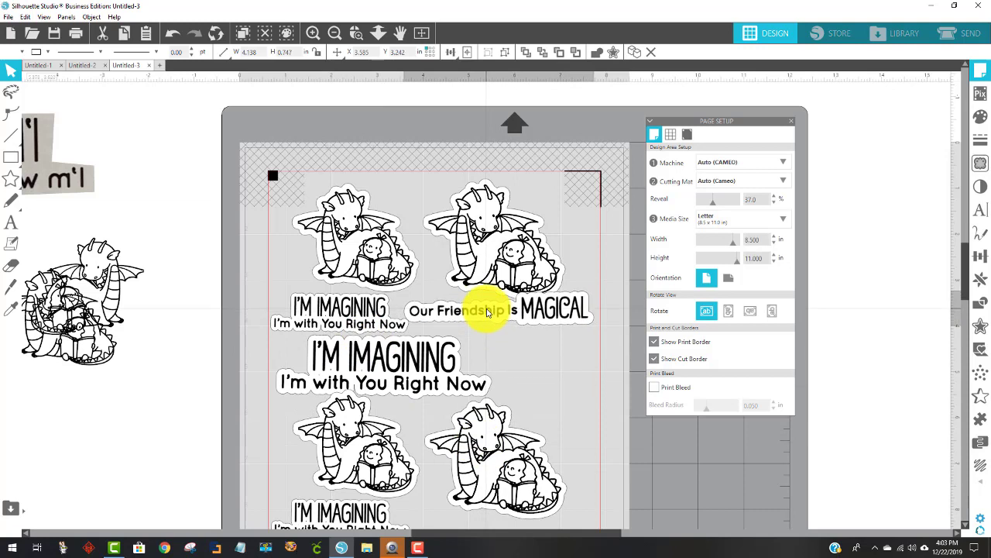
- Nudge the upper dragons, the phrases beneath them and the lower small dragon so their cut outlines stay clear of each other
left_click_drag(402, 361, 403, 364)
left_click_drag(332, 421, 326, 426)
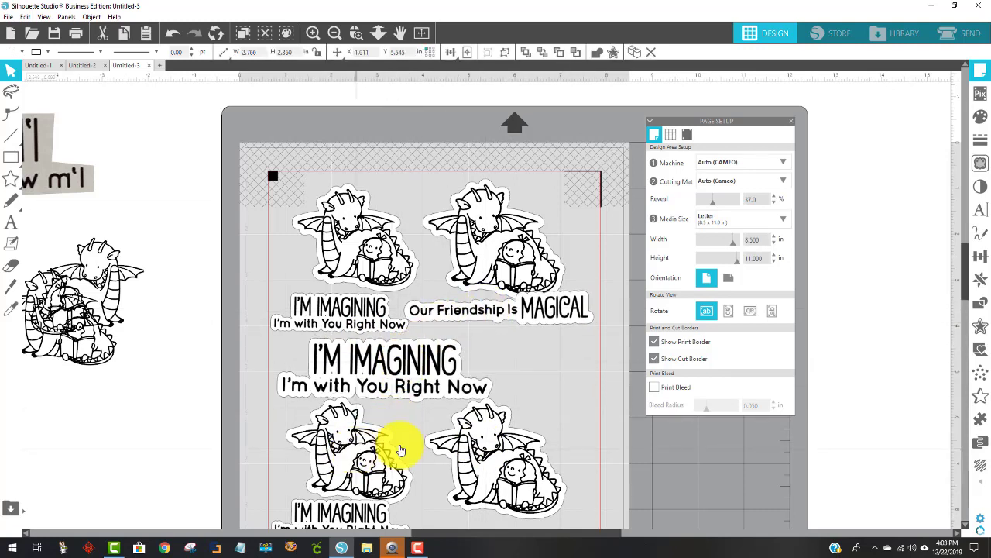
scroll(454, 265, "down", 1)
mouse_move(380, 237)
left_mouse_down()
mouse_move(364, 228)
mouse_move(378, 247)
left_mouse_up()
left_click_drag(495, 230, 500, 224)
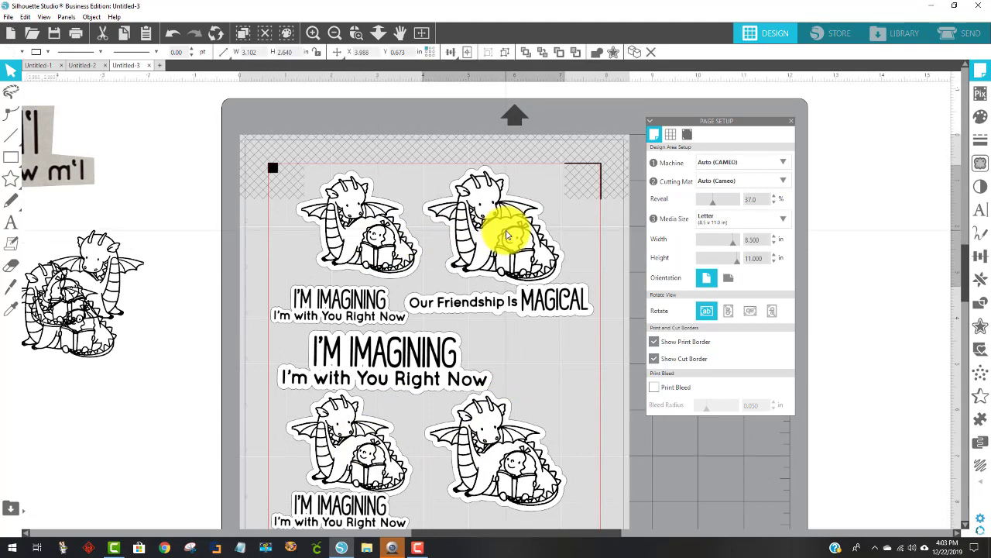
left_click_drag(493, 309, 497, 314)
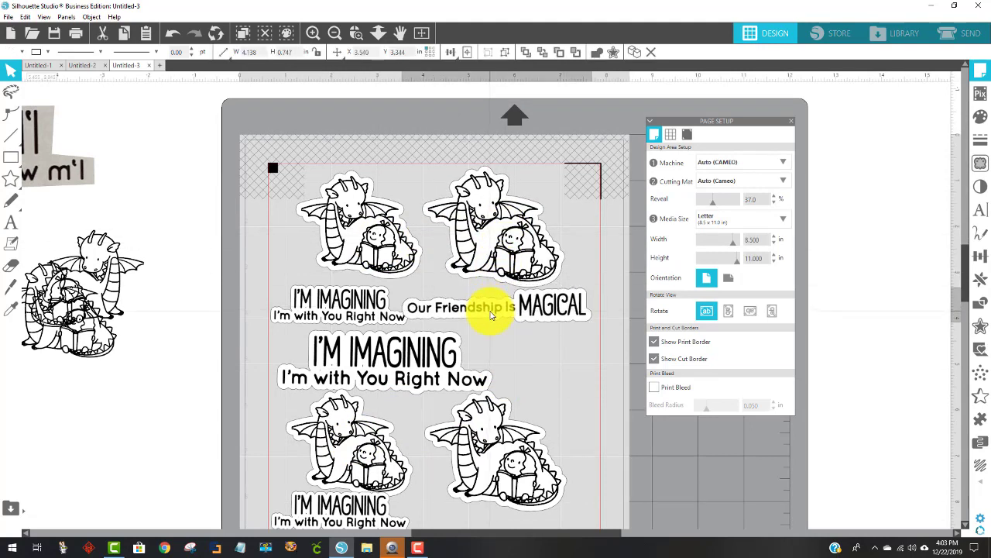
left_click_drag(380, 320, 367, 305)
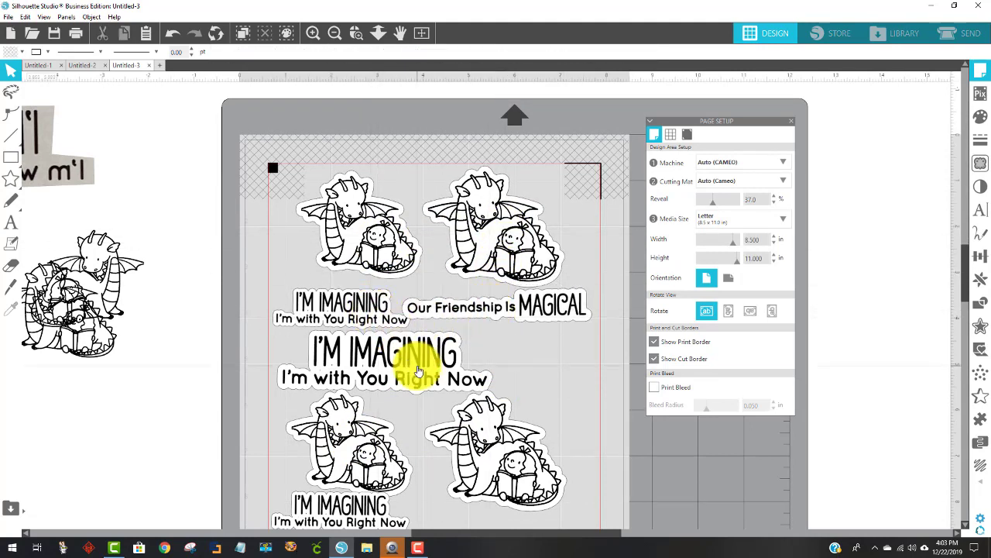
- Move the lower small IMAGINING phrase beside the bottom one, and shift the lower dragons and middle phrases down to spread out the layout
scroll(514, 421, "down", 5)
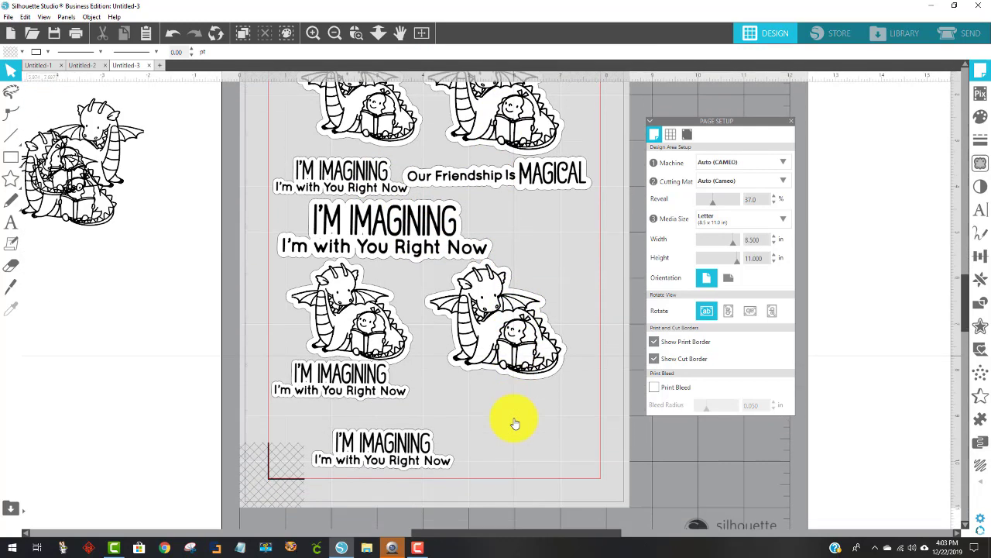
left_click_drag(387, 365, 566, 441)
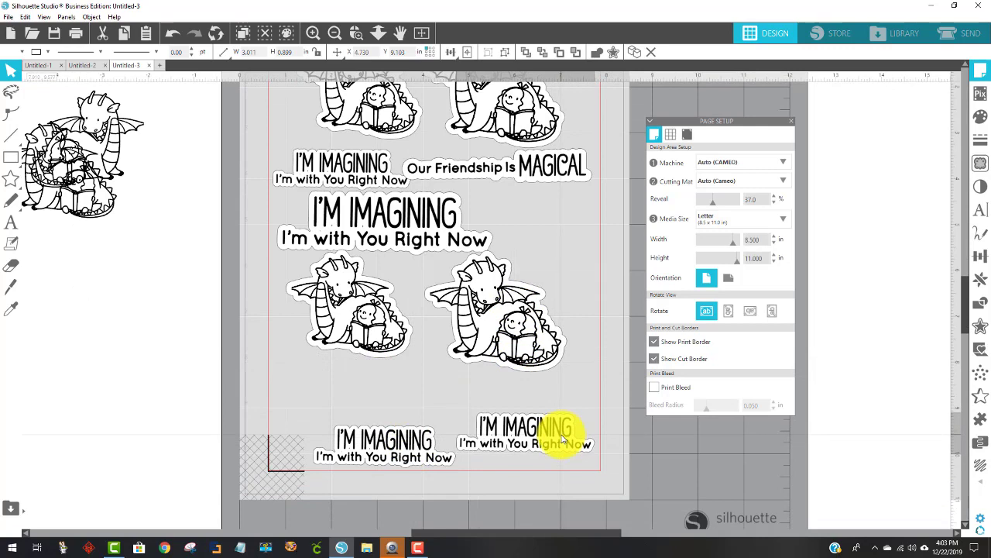
left_click_drag(353, 295, 342, 356)
left_click_drag(491, 322, 453, 358)
left_click_drag(394, 237, 392, 268)
left_click_drag(498, 173, 496, 199)
left_click_drag(372, 185, 374, 177)
left_click_drag(481, 195, 485, 198)
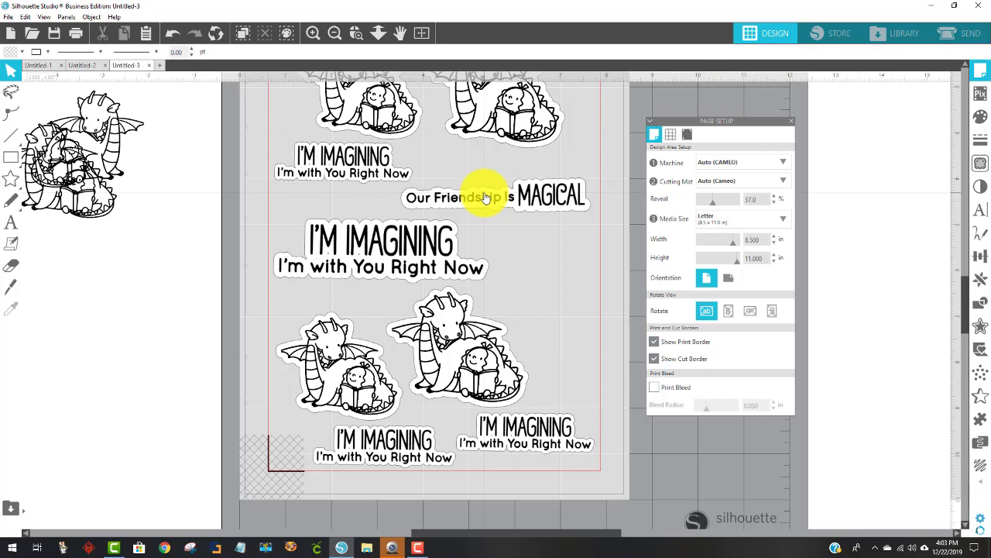
- Duplicate the "Our Friendship Is MAGICAL" phrase, scale the copy to about 3.20 in wide and rotate it to read vertically
scroll(493, 180, "up", 4)
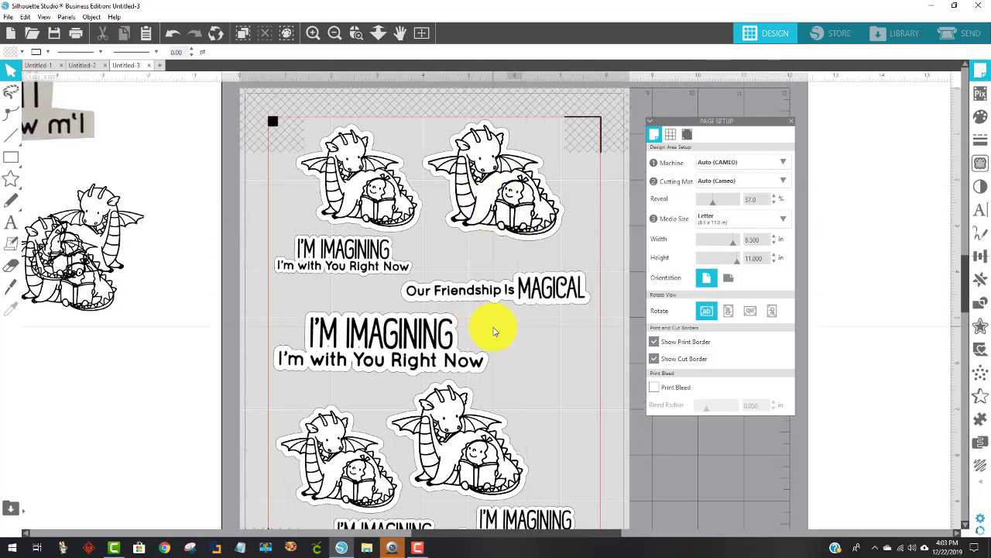
scroll(495, 331, "down", 4)
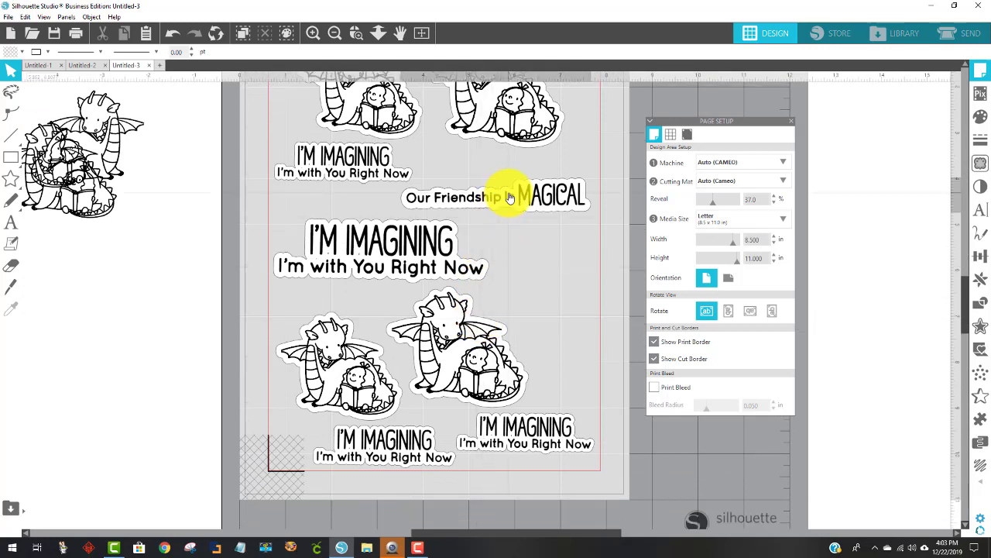
left_click(509, 197)
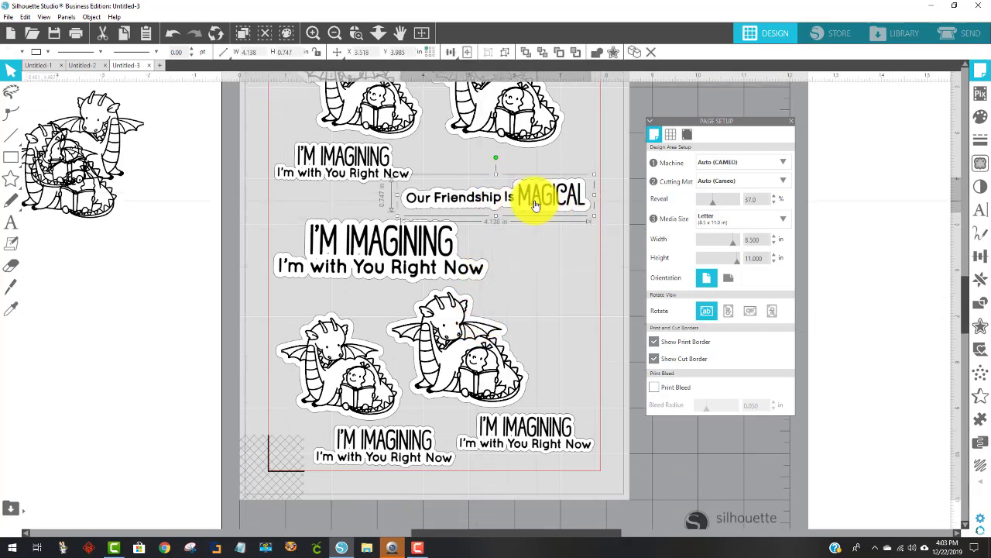
left_click_drag(536, 203, 545, 269)
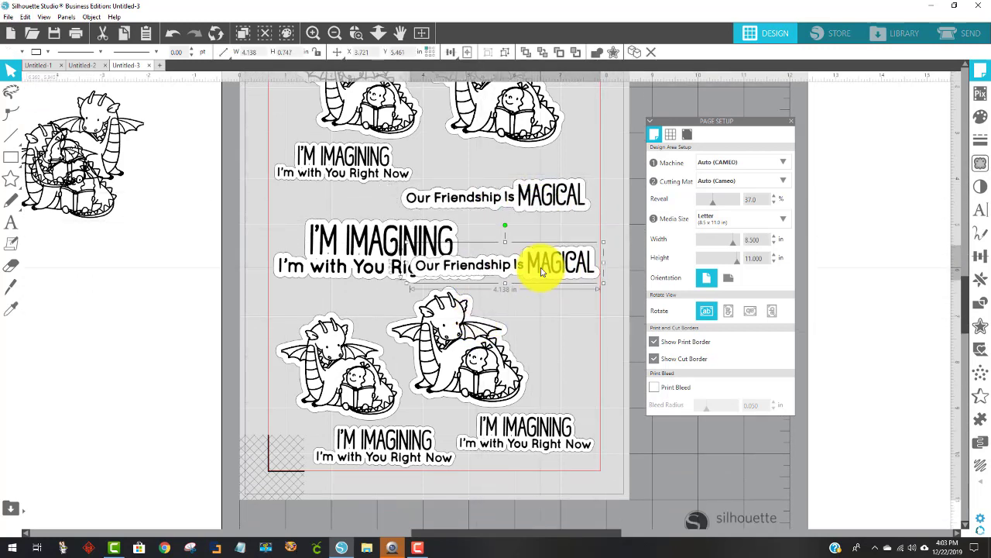
left_click_drag(603, 285, 559, 280)
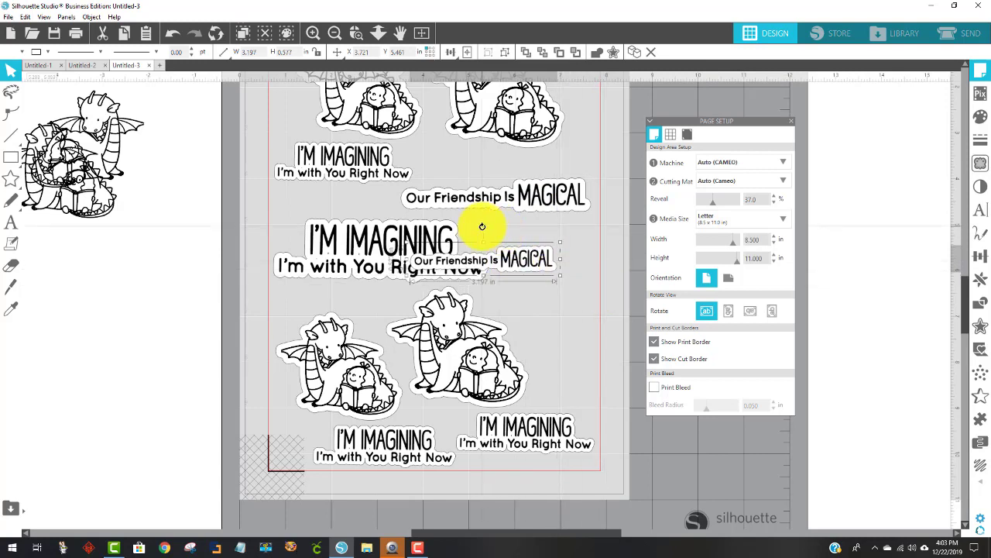
left_click_drag(482, 226, 559, 256)
- Place vertical "Our Friendship Is MAGICAL" copies along both sides of the page and shift the lower dragons clear of them
left_click_drag(497, 264, 343, 376)
left_click_drag(454, 354, 465, 365)
left_click(370, 377)
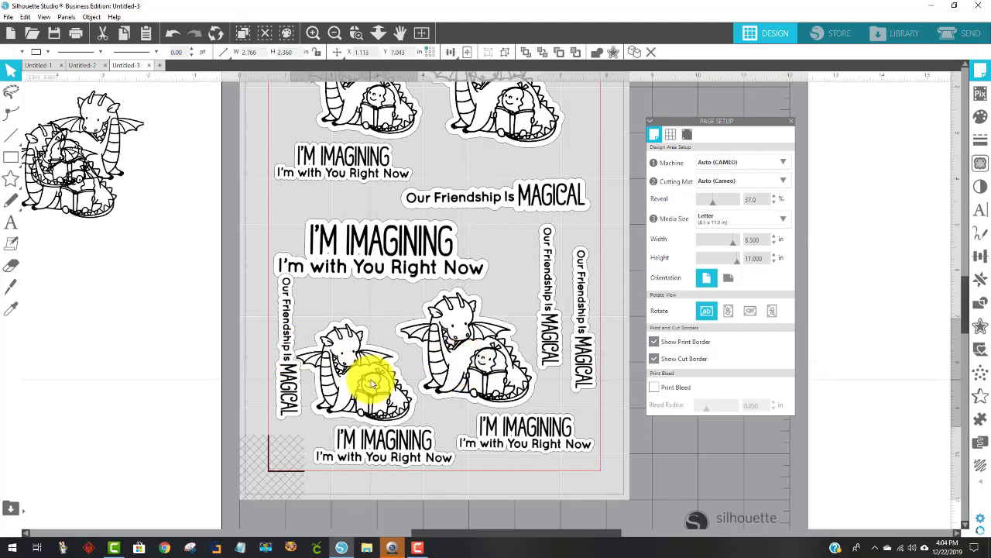
left_click_drag(287, 350, 286, 359)
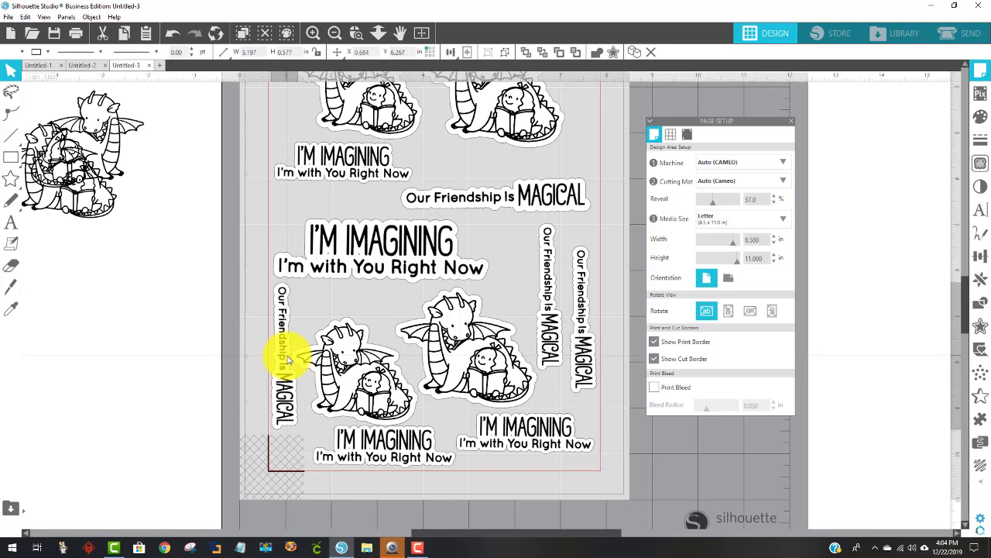
left_click(387, 440)
scroll(457, 279, "up", 3)
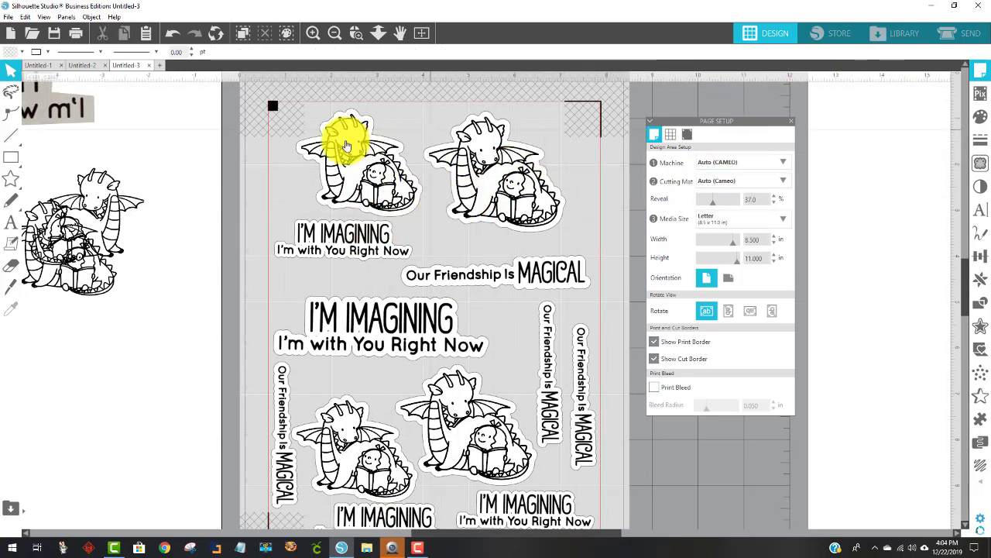
- Open the print settings for the page and set the printer's quality to High
left_click(8, 16)
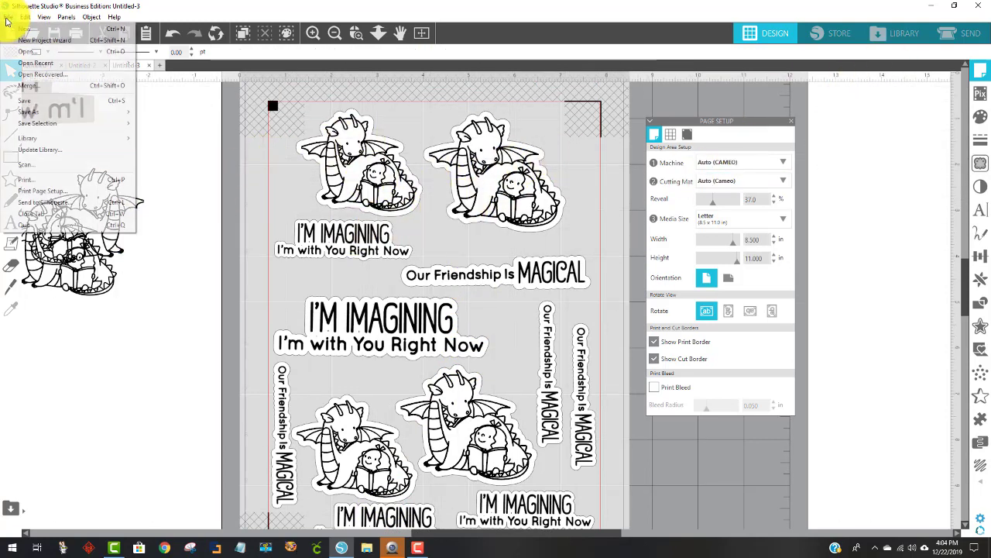
left_click(72, 180)
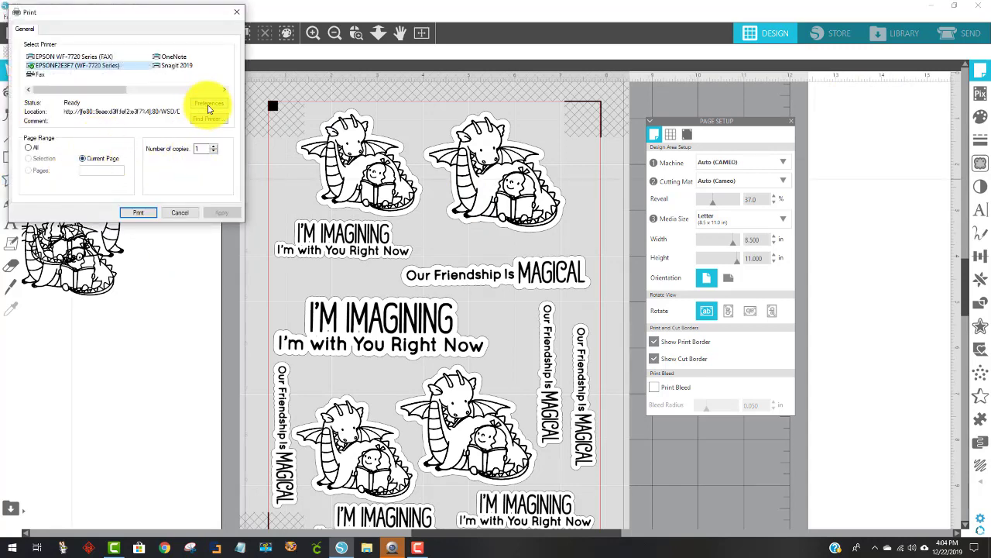
left_click(209, 106)
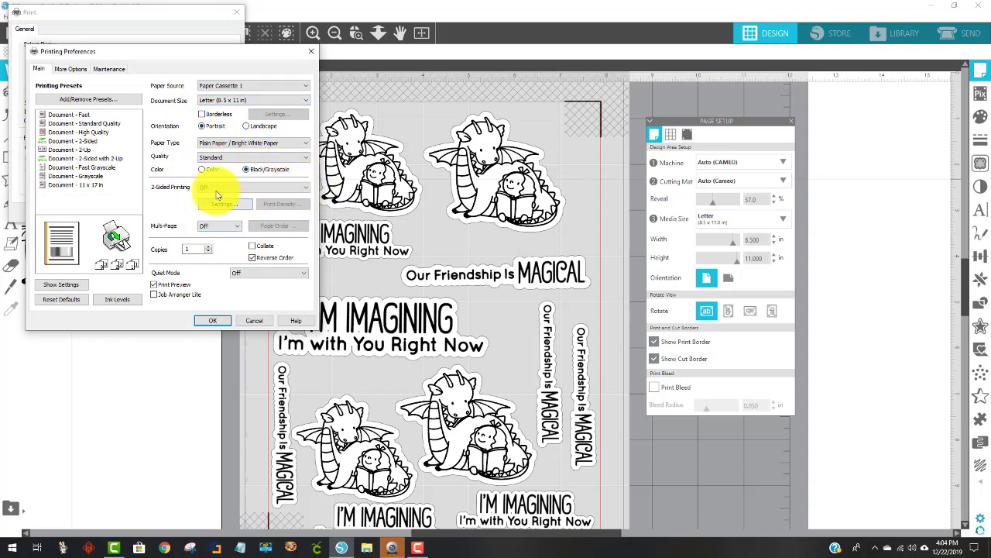
left_click(214, 157)
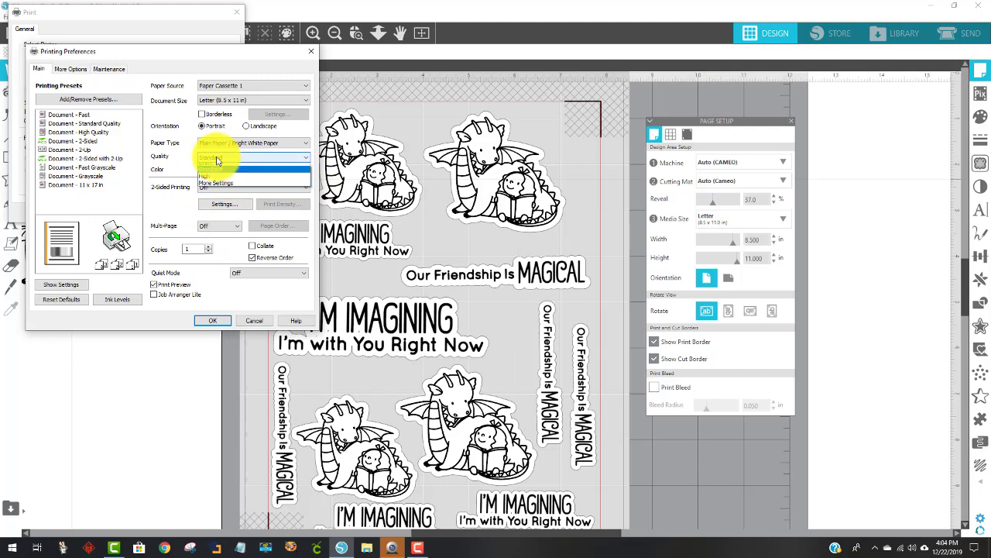
left_click(219, 183)
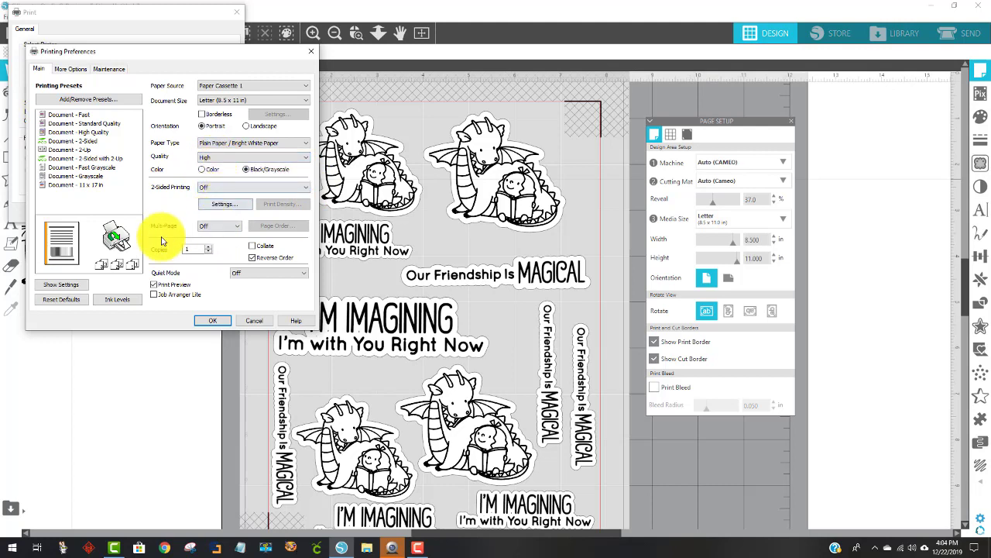
left_click(214, 322)
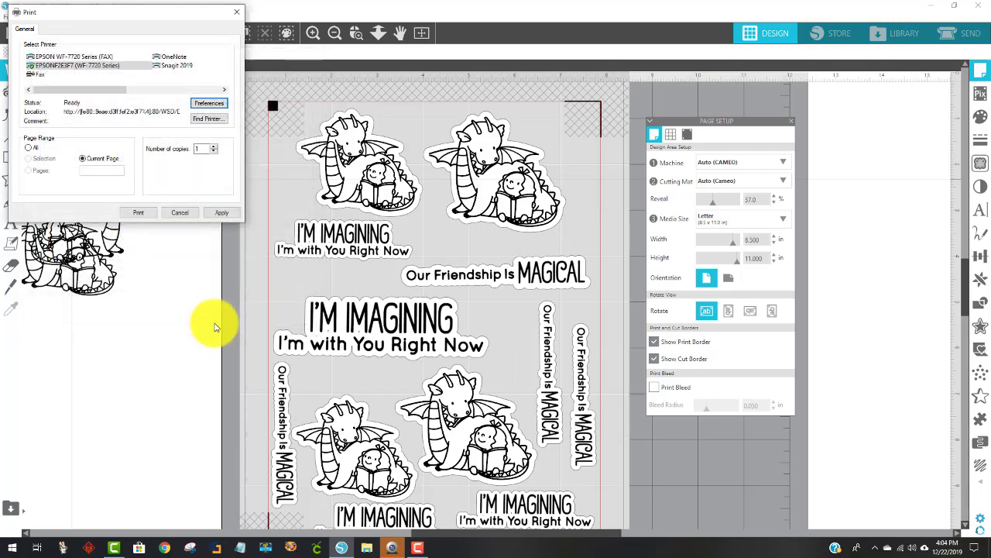
- Bring up the print preview, check the page with its registration marks, and print it
left_click(141, 214)
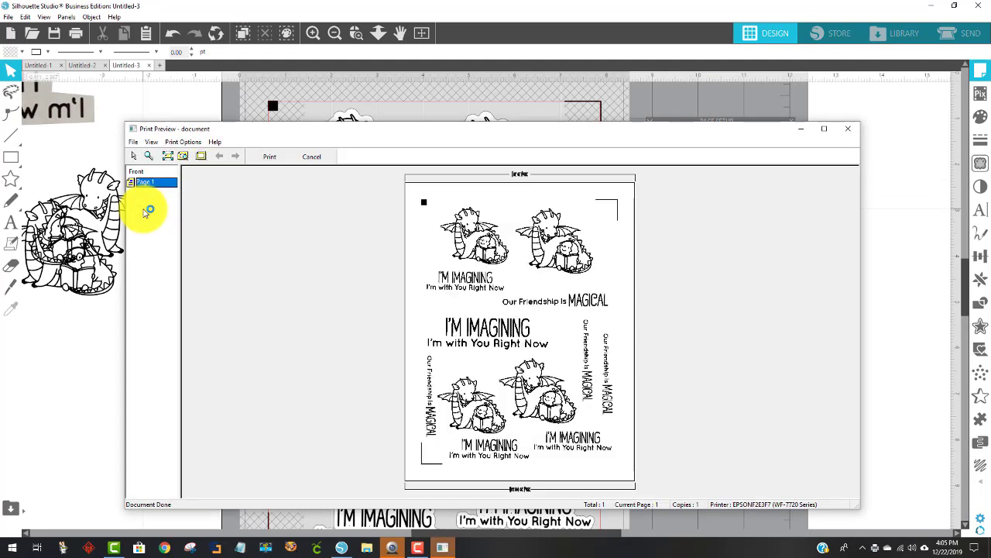
key("Escape")
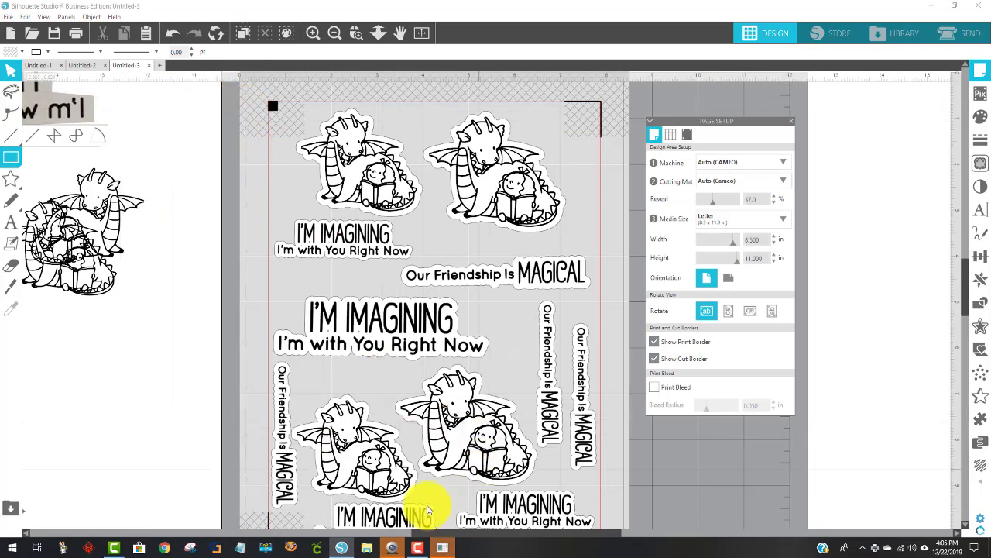
left_click(452, 545)
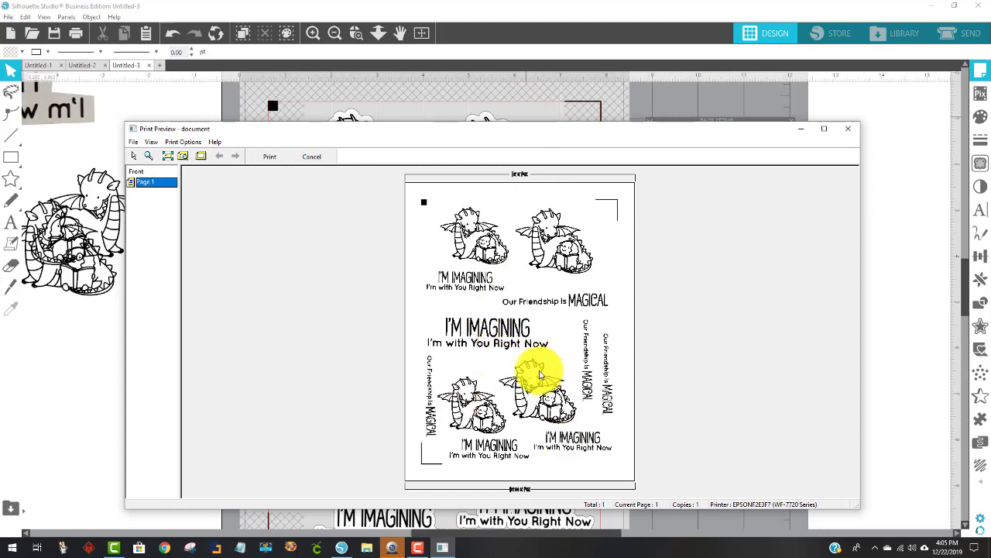
left_click(269, 157)
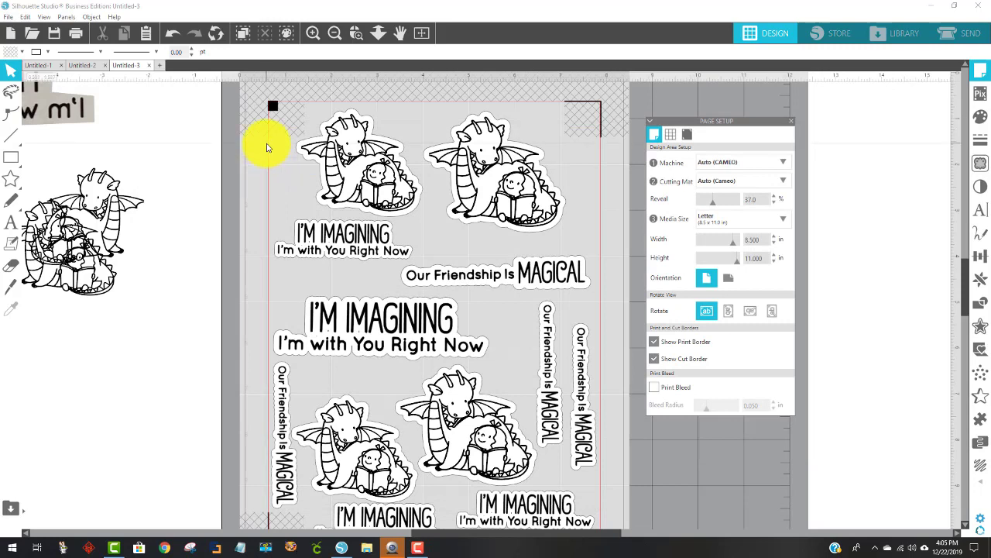
- Save the whole page of backed dragons and phrases to the hard drive as an SVG named magical friends
left_click_drag(280, 94, 616, 505)
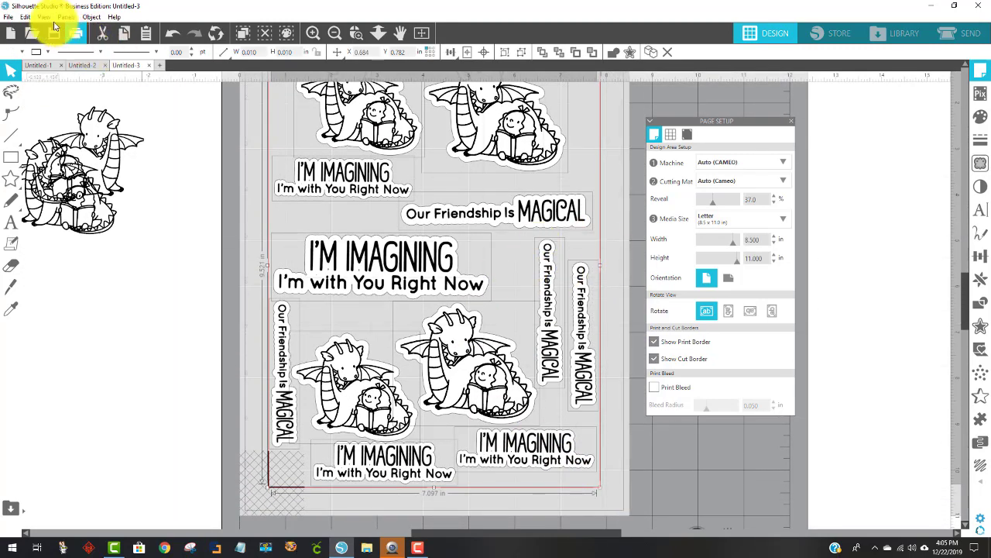
left_click(8, 17)
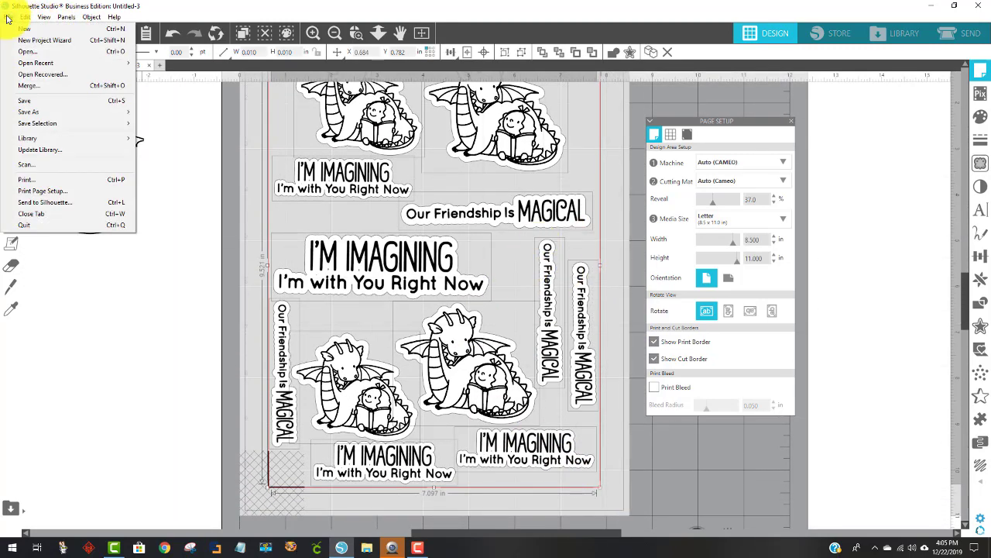
mouse_move(63, 129)
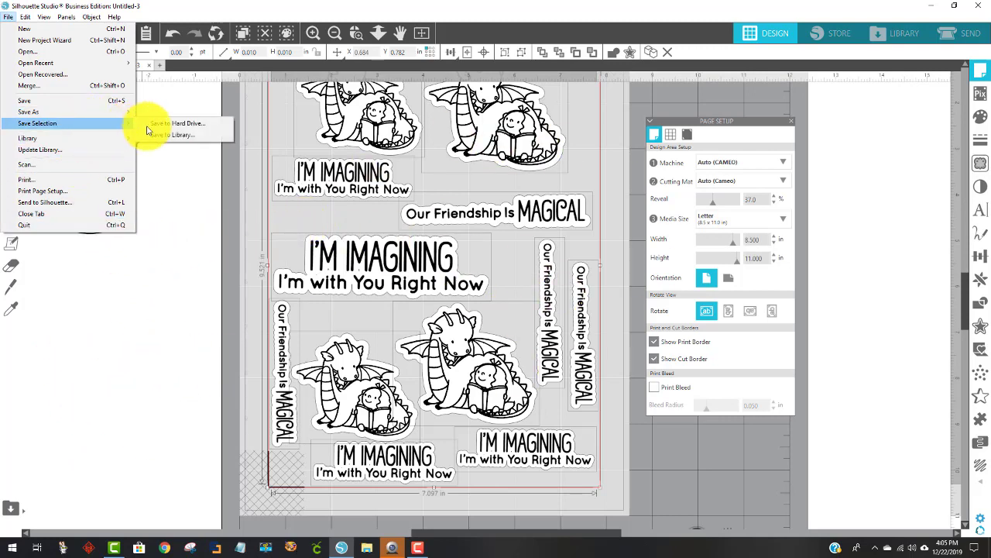
left_click(217, 126)
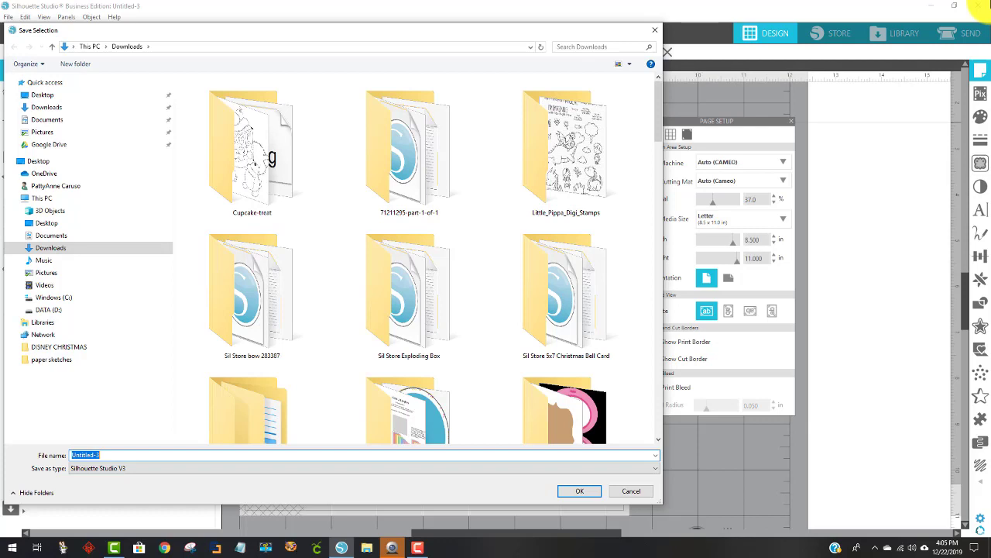
type("magical friends")
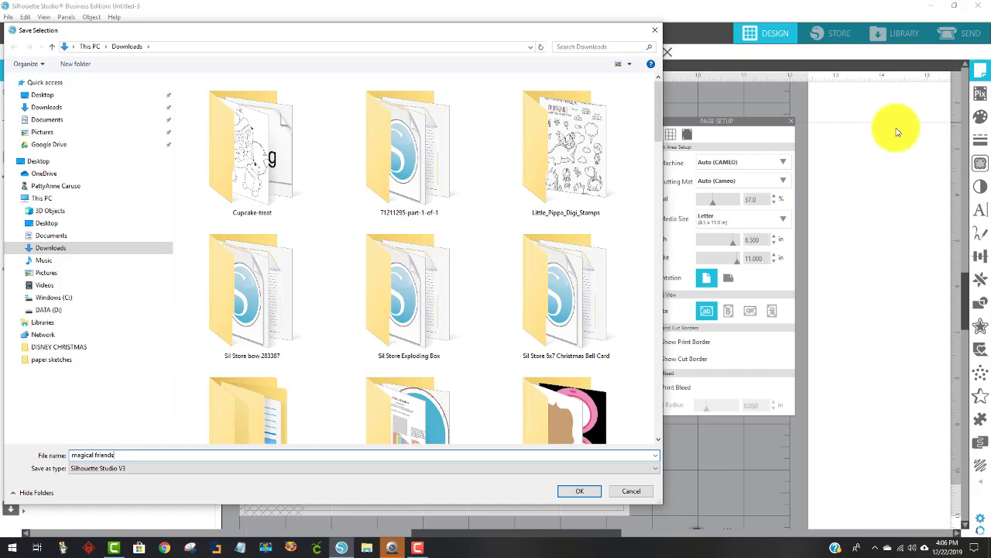
left_click(142, 469)
left_click(138, 494)
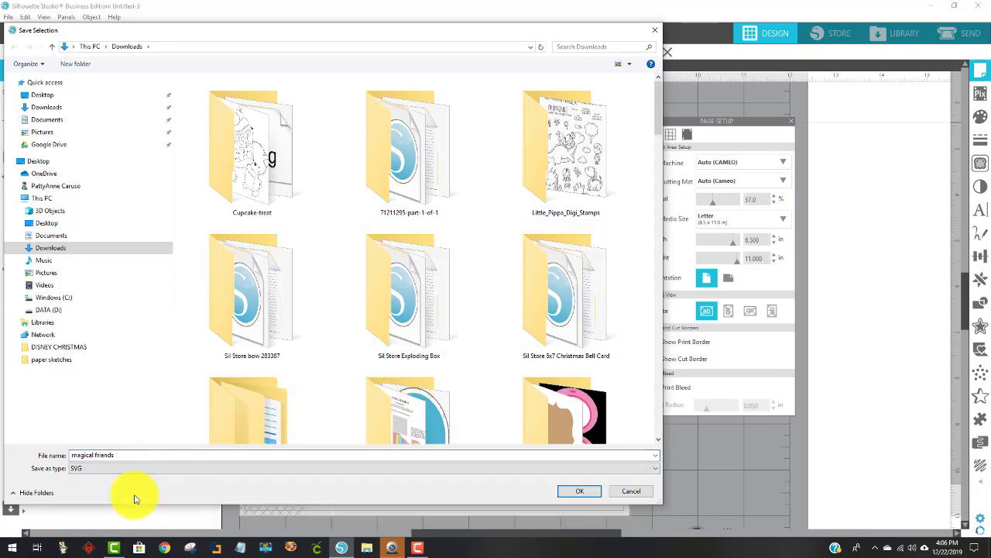
left_click(586, 494)
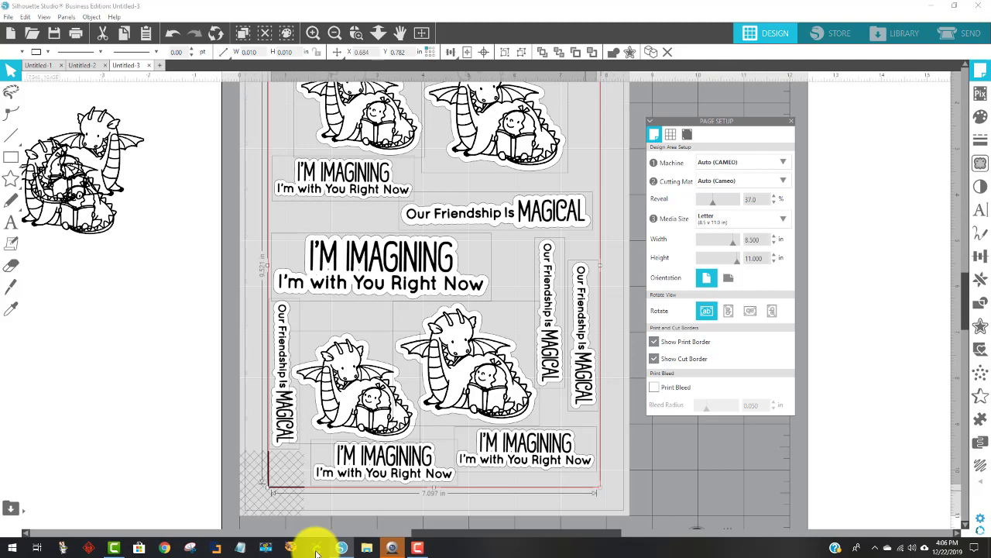
- Switch to Cricut Design Space, start a new project and maximize its window
left_click(315, 550)
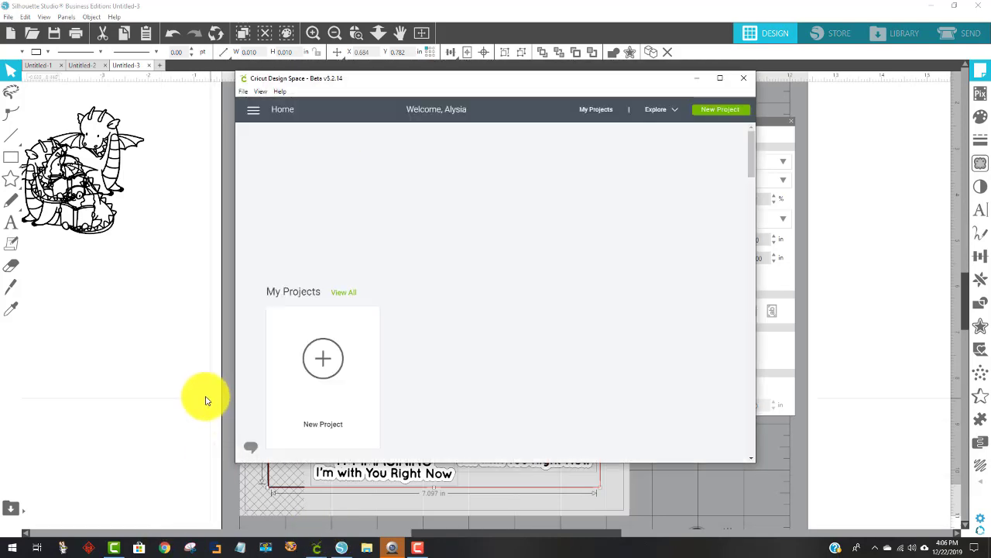
left_click(326, 372)
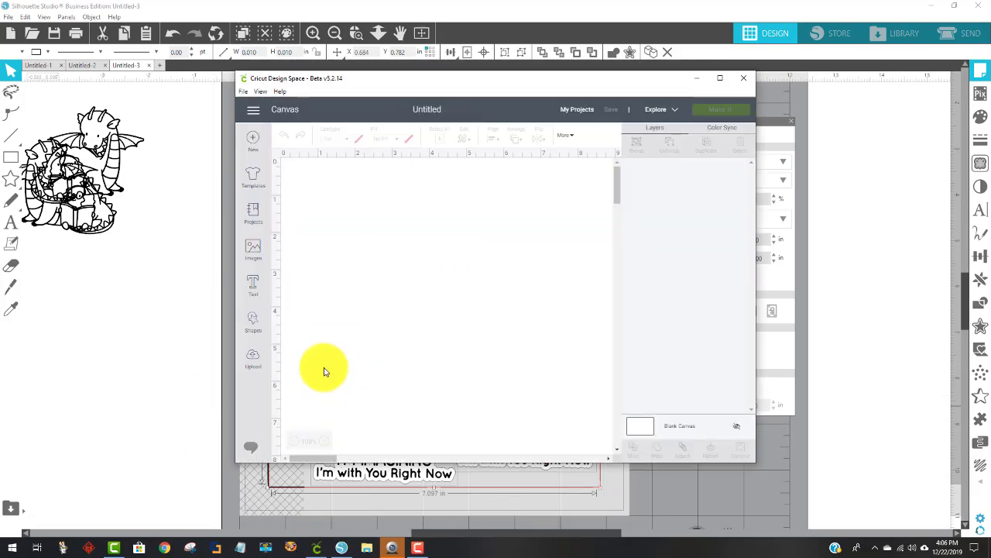
left_click(722, 80)
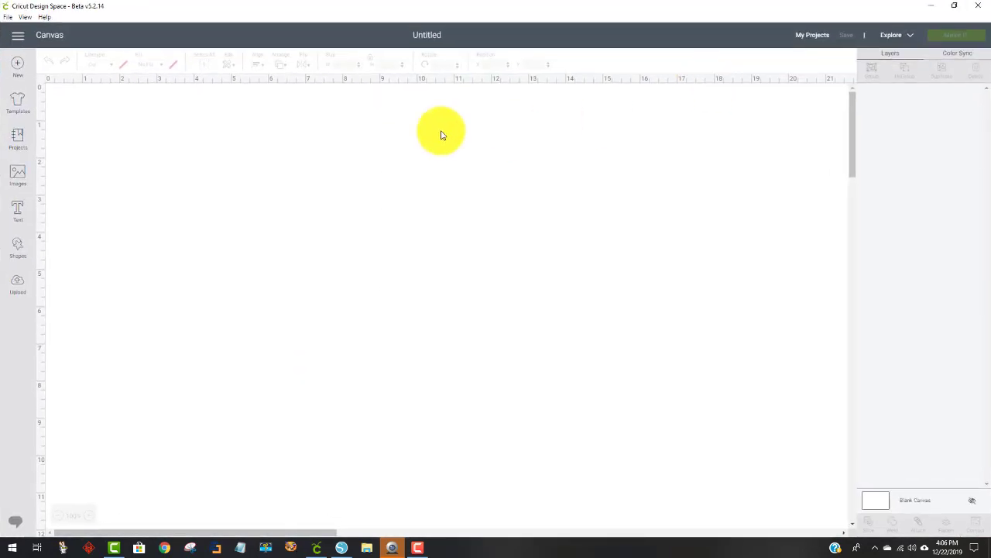
- Upload the magical friends SVG from the Downloads folder as an image and save it under that name
left_click(21, 285)
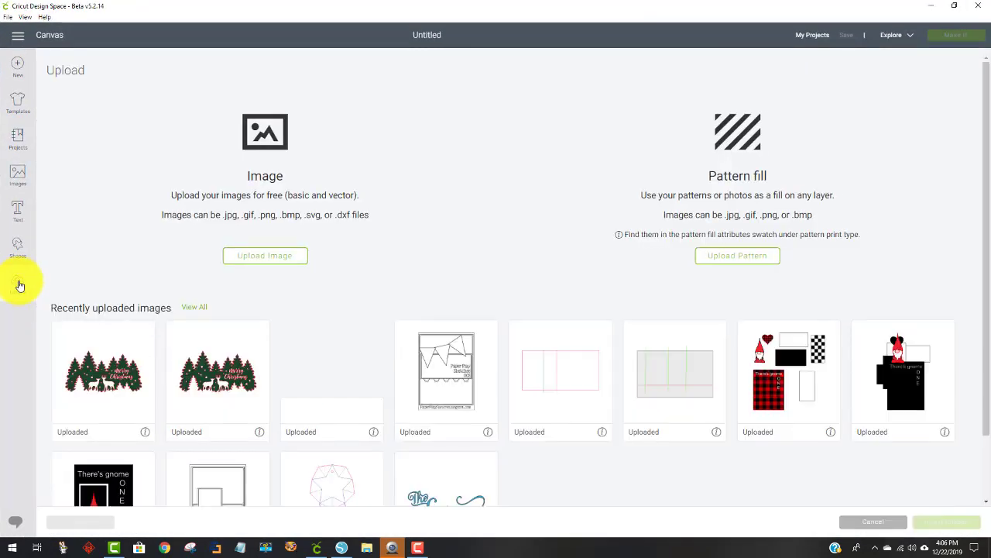
left_click(274, 259)
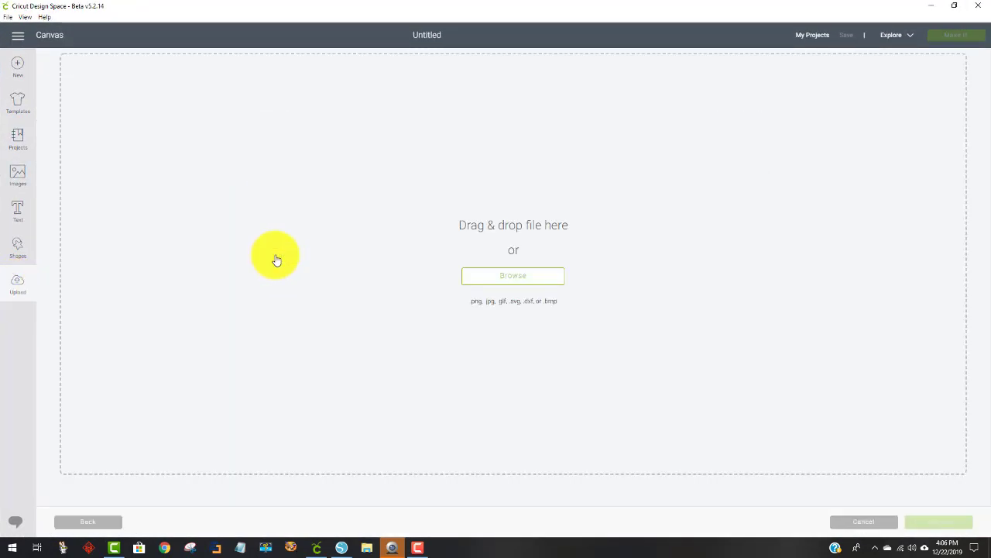
left_click(505, 278)
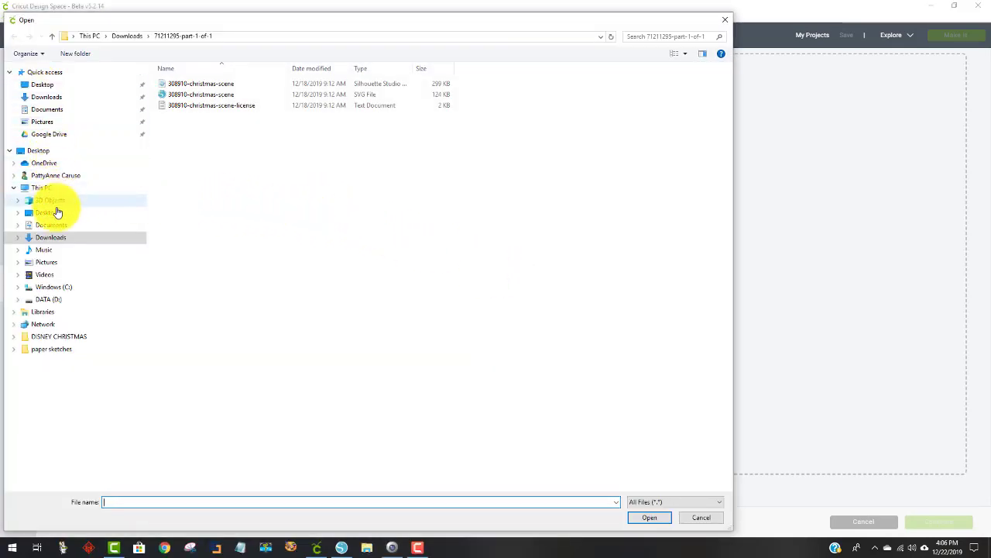
left_click(57, 238)
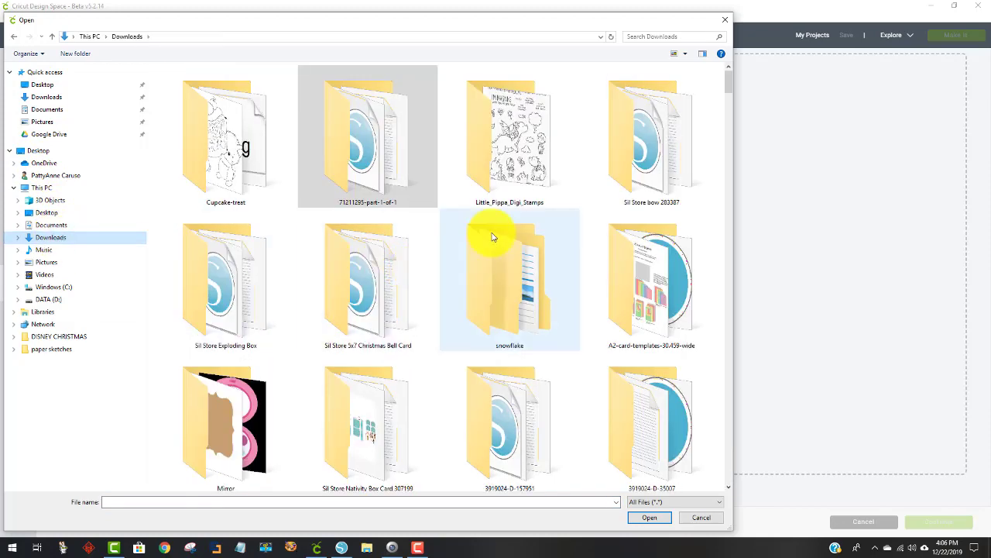
scroll(498, 234, "down", 4)
scroll(500, 246, "down", 5)
scroll(496, 255, "up", 3)
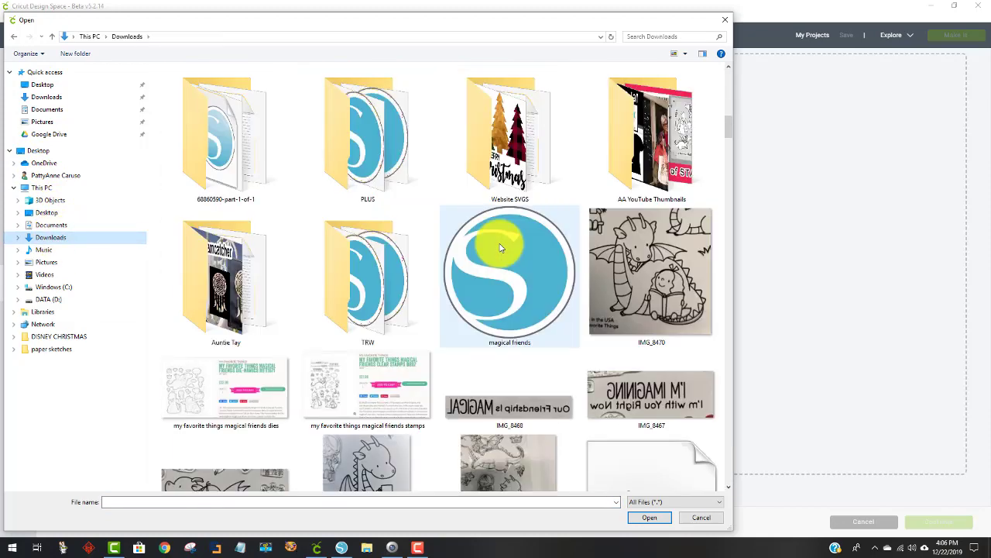
left_click(493, 265)
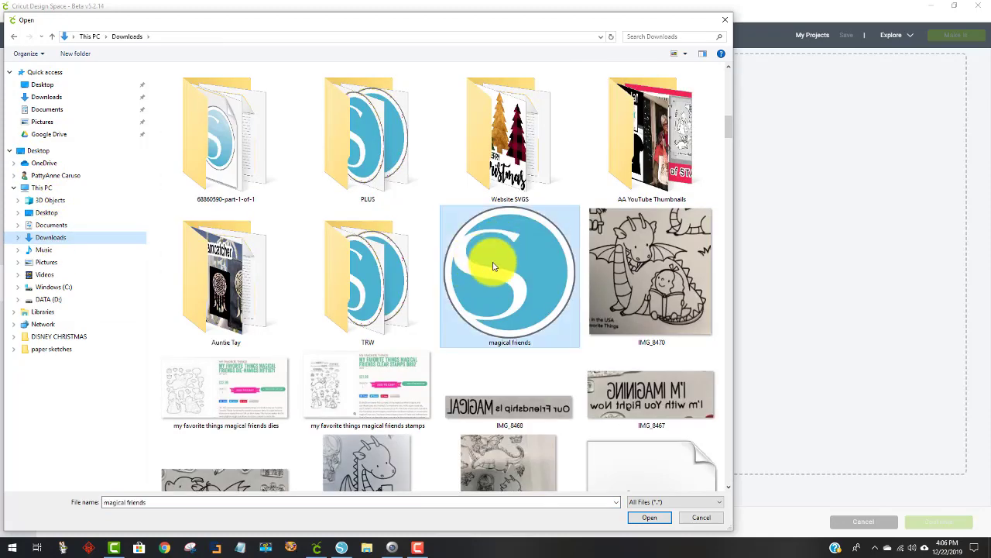
left_click(647, 517)
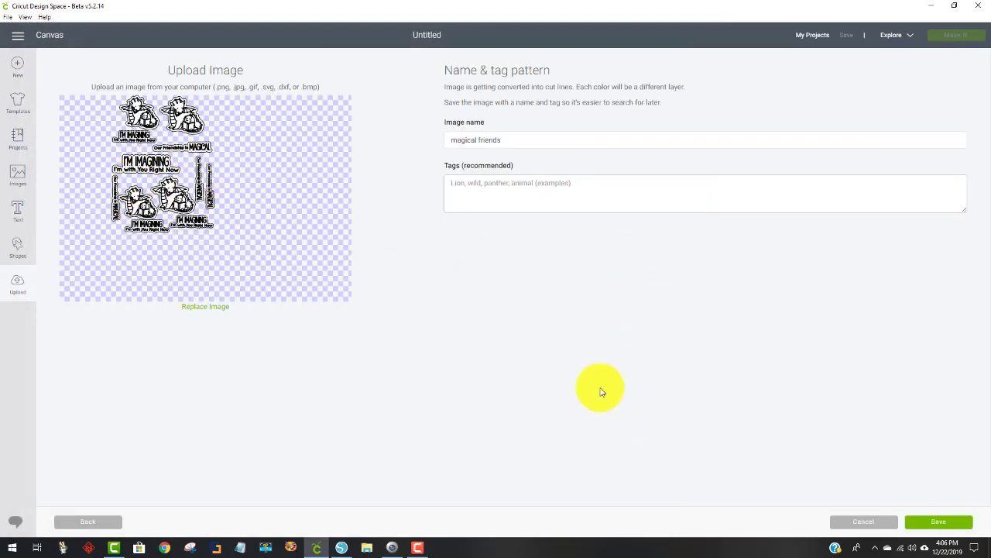
left_click(961, 518)
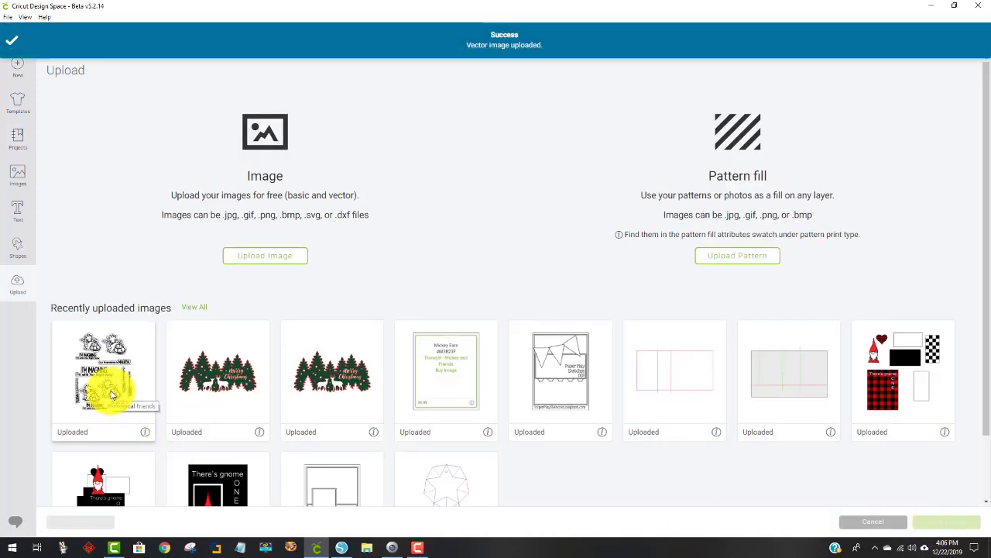
- Insert the uploaded magical friends design, scale it to about 5.74 × 7.71 in and move it toward the middle of the canvas
left_click(113, 395)
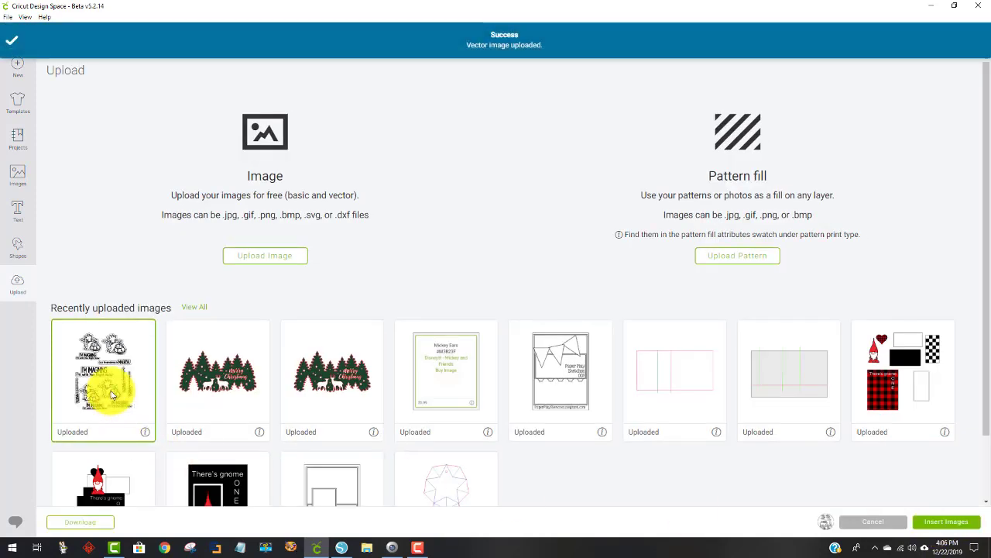
left_click(943, 526)
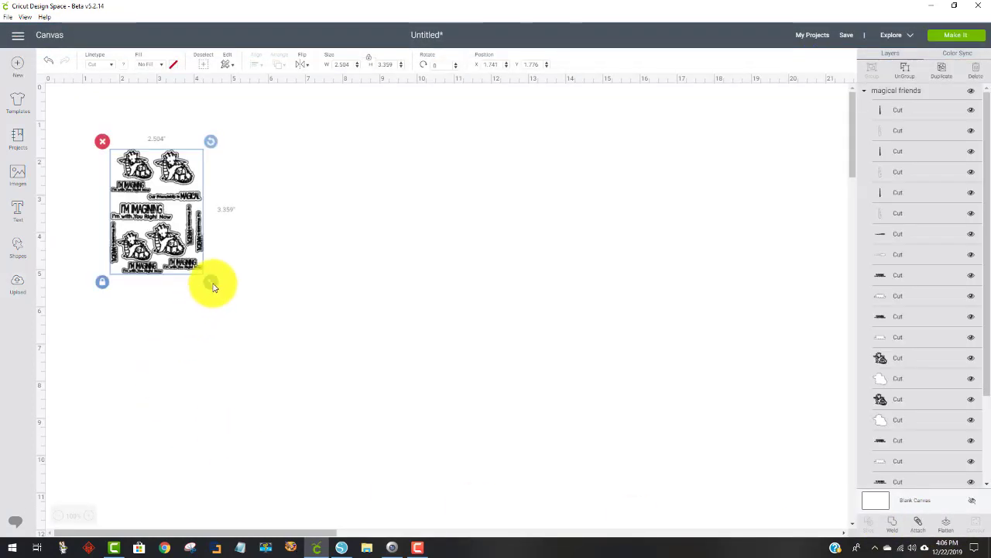
left_click_drag(213, 287, 670, 445)
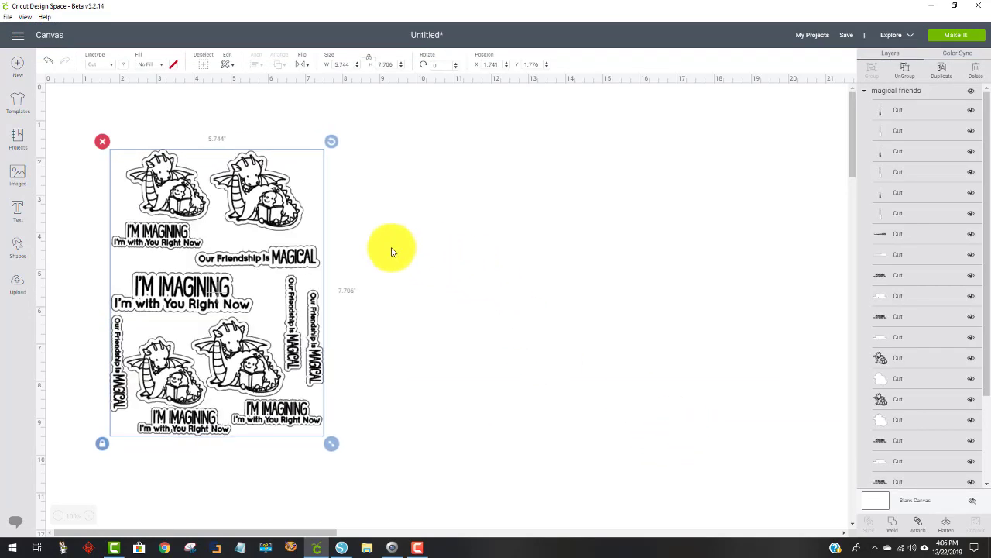
left_click_drag(294, 234, 530, 231)
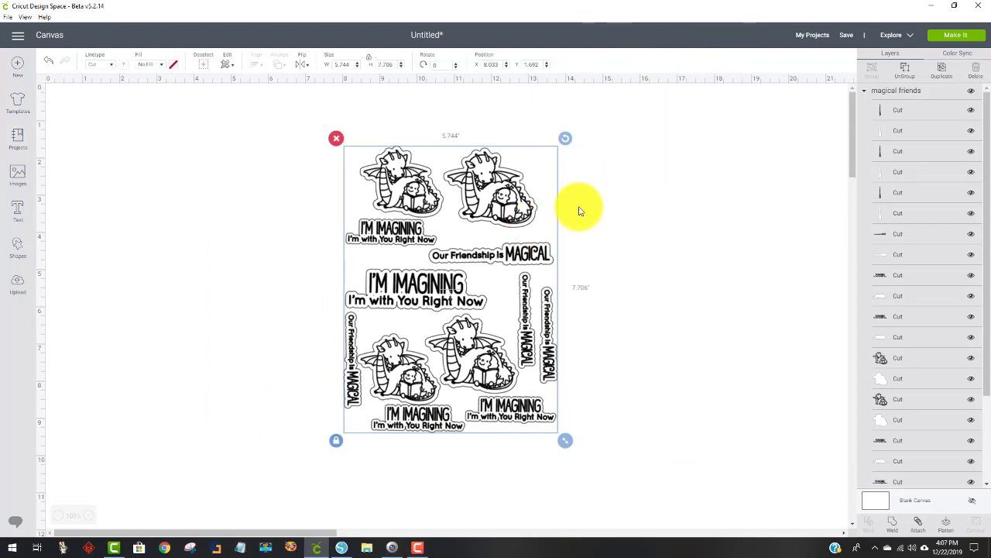
- Ungroup the design and flatten it for print and cut, first the upper-right dragon with its backing, and finally all pieces together
left_click(907, 74)
left_click_drag(460, 132, 536, 222)
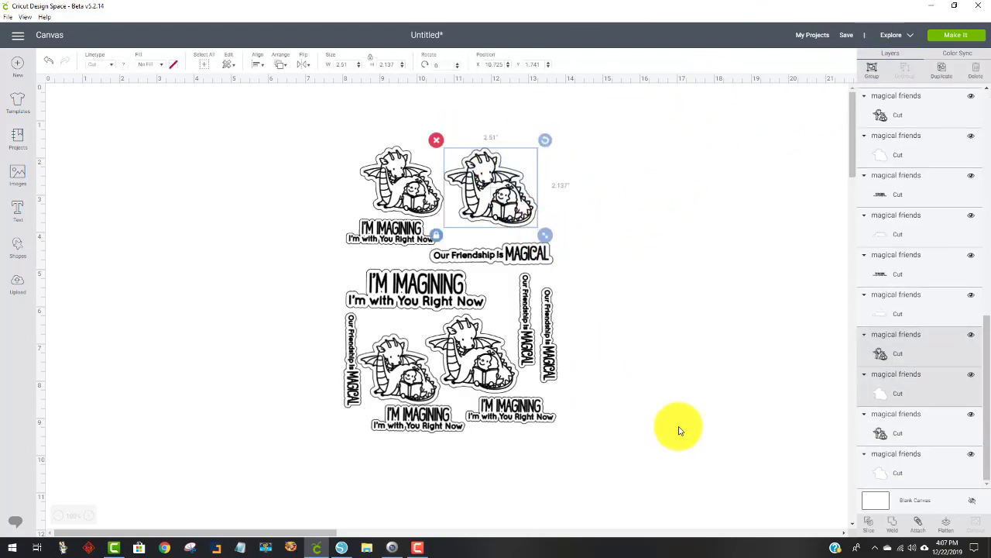
left_click(949, 530)
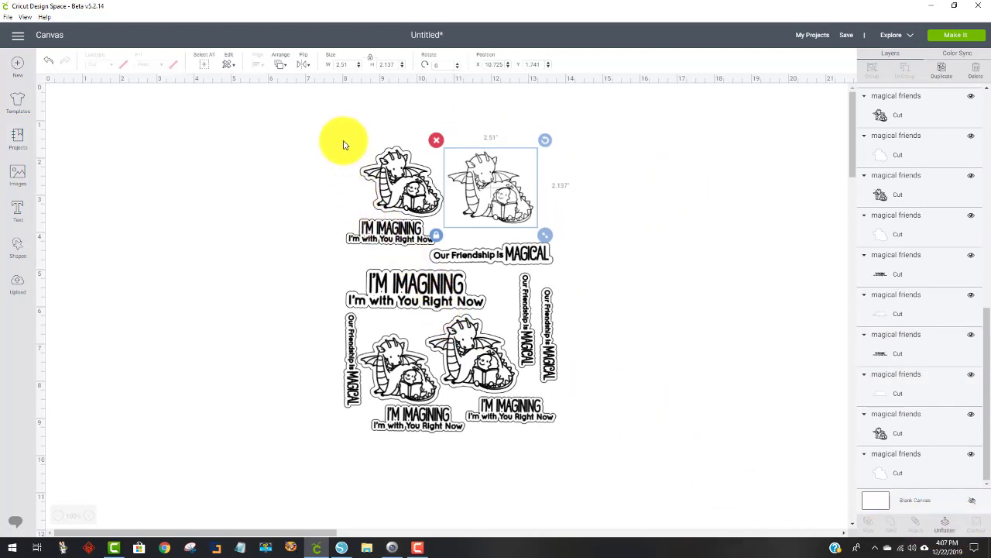
left_click_drag(320, 130, 640, 454)
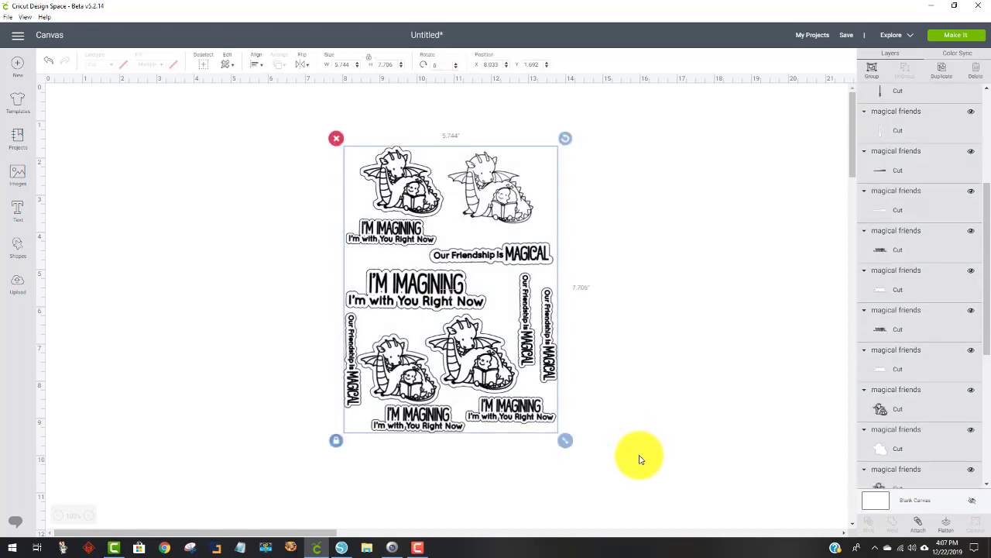
left_click(951, 531)
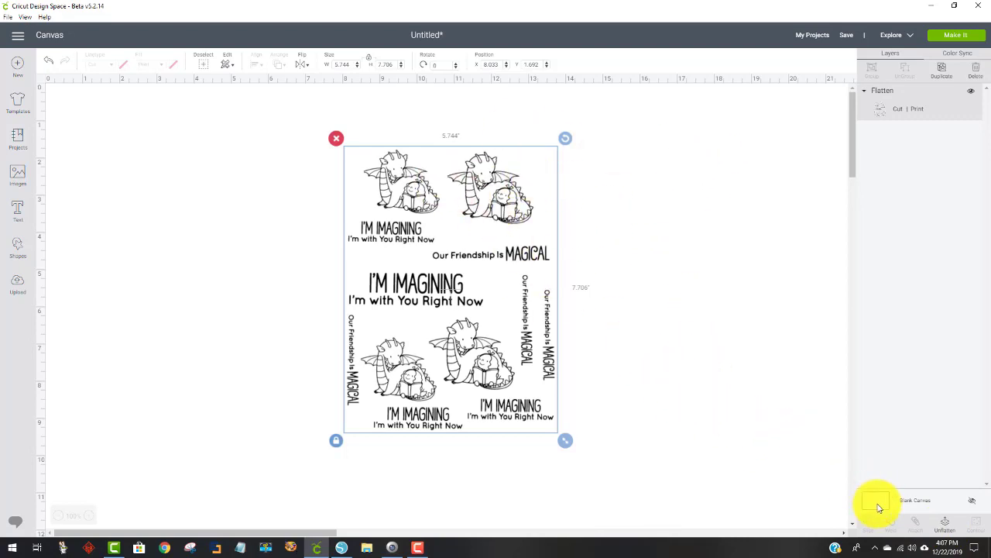
- Set the blank canvas color to light purple so the white backings can be checked
left_click(927, 504)
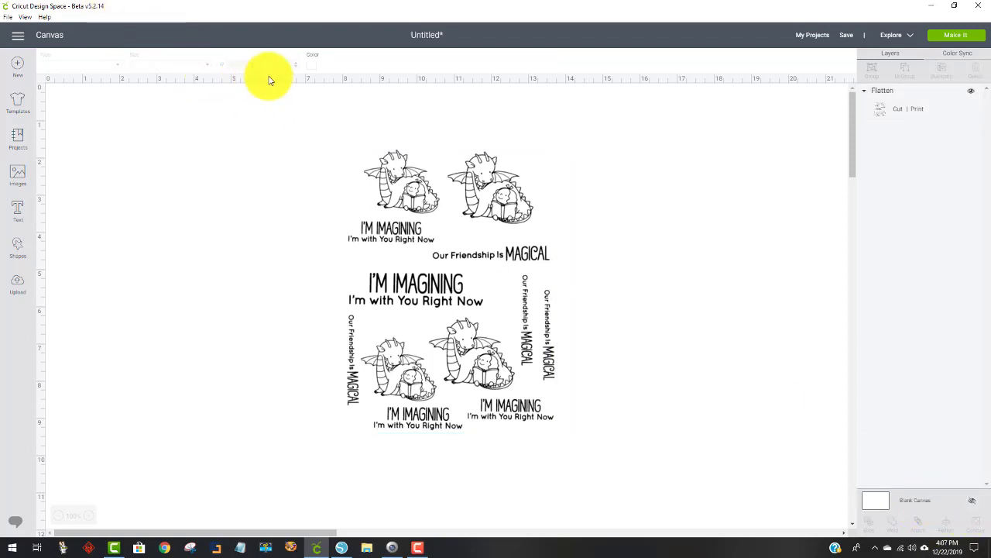
left_click(312, 65)
left_click(335, 125)
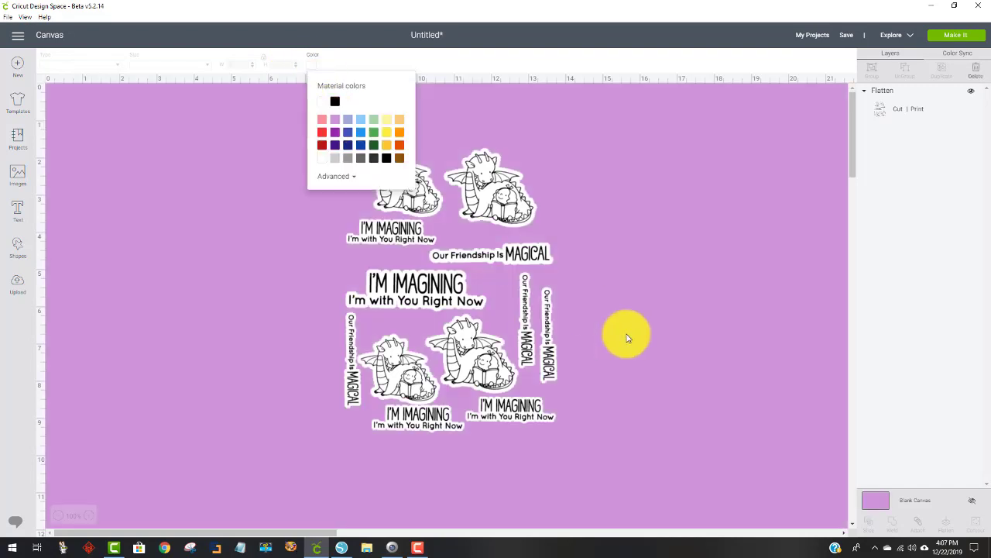